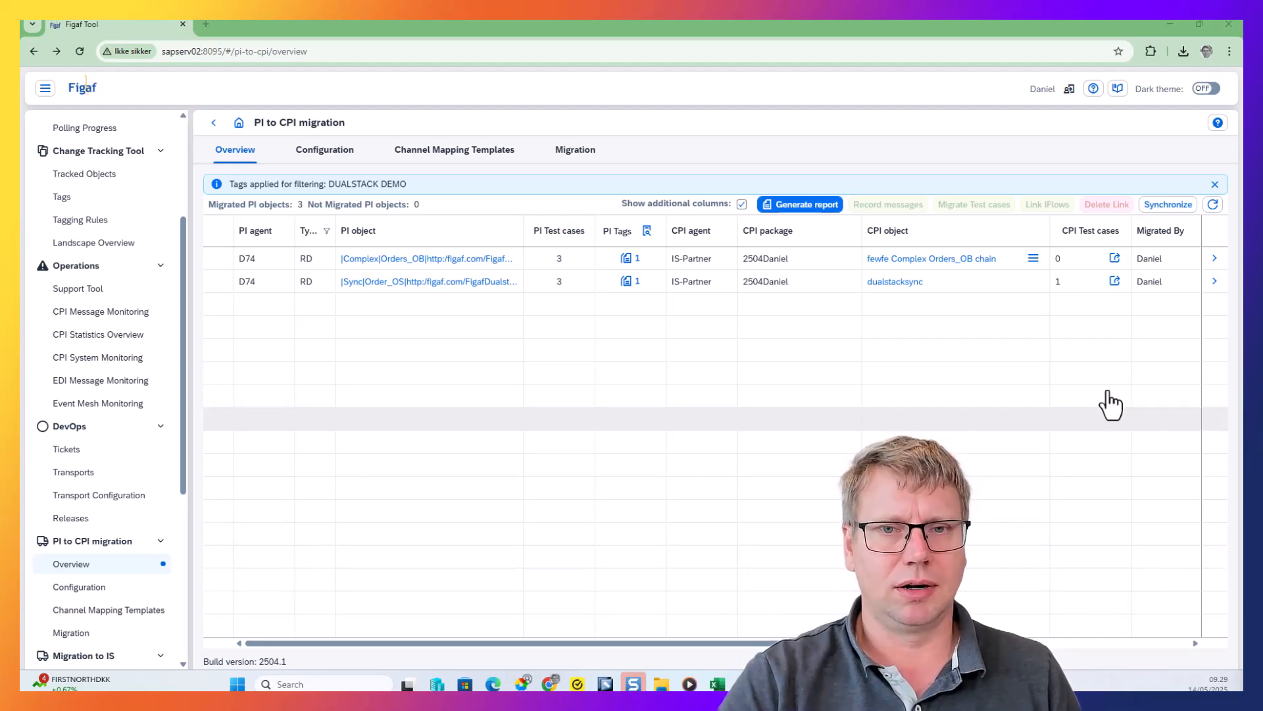
Browse the tags available for filtering the PI objects, leaving the DUALSTACK DEMO filter applied
click(646, 240)
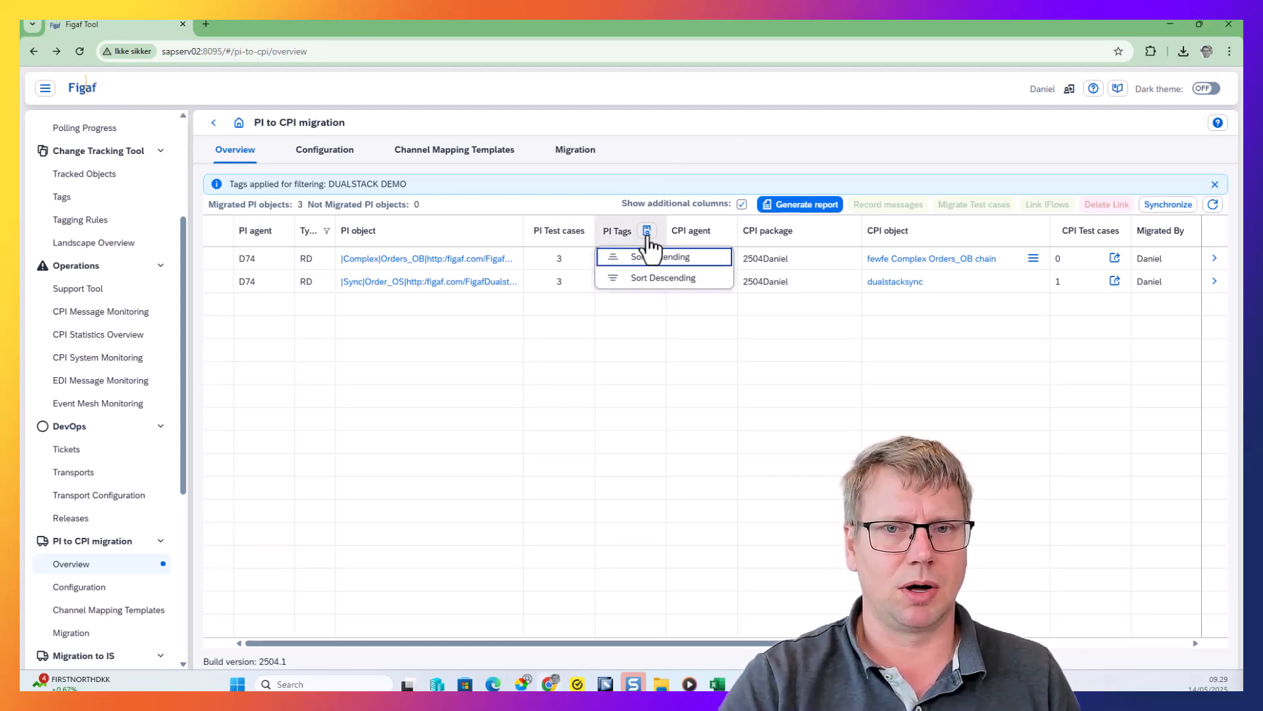
click(647, 232)
scroll(642, 381, down, 1)
scroll(642, 382, down, 15)
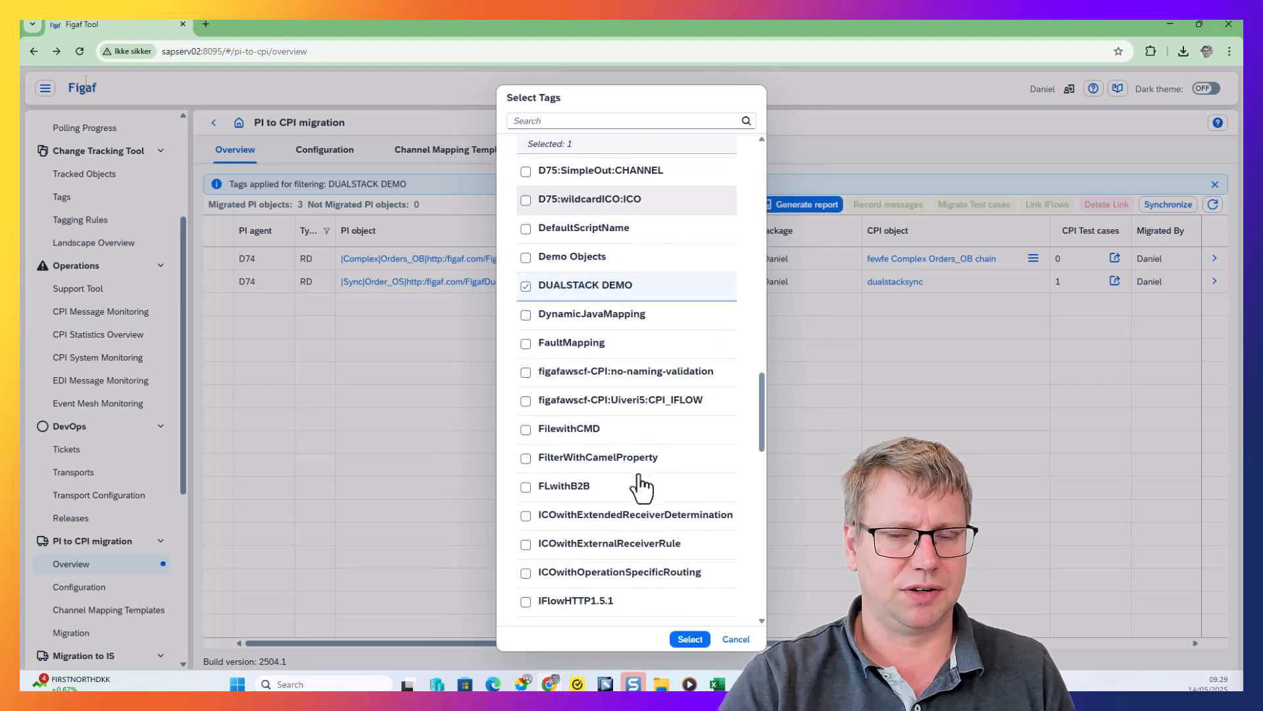
scroll(634, 535, down, 2)
scroll(630, 550, up, 10)
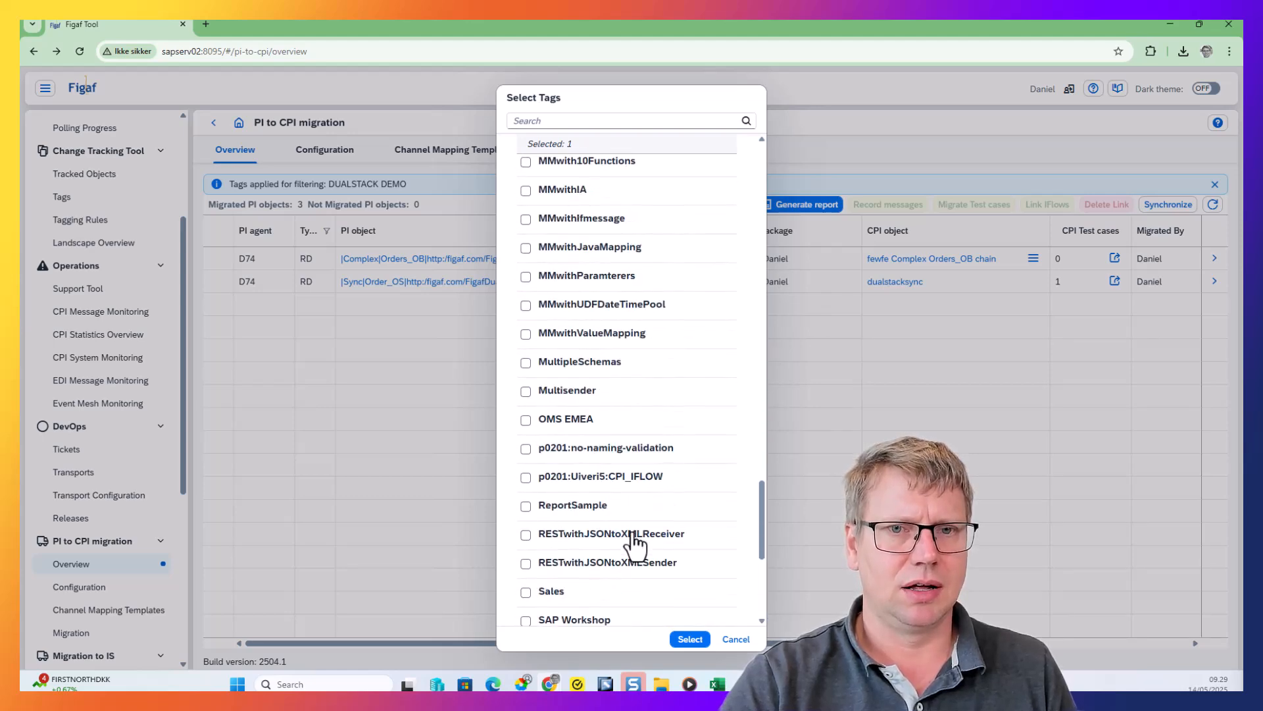
click(579, 366)
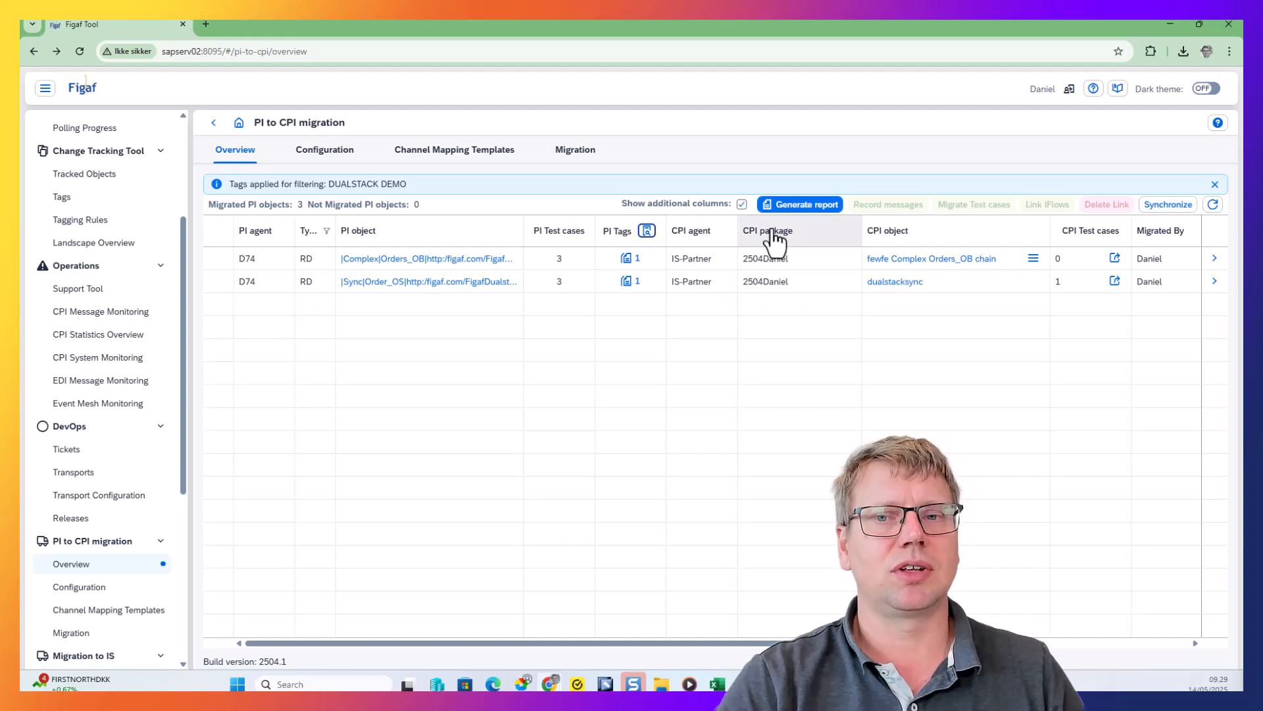
Generate the migration report with message statistics for the current month and open the downloaded DUALSTACK DEMO workbook in Excel
click(800, 208)
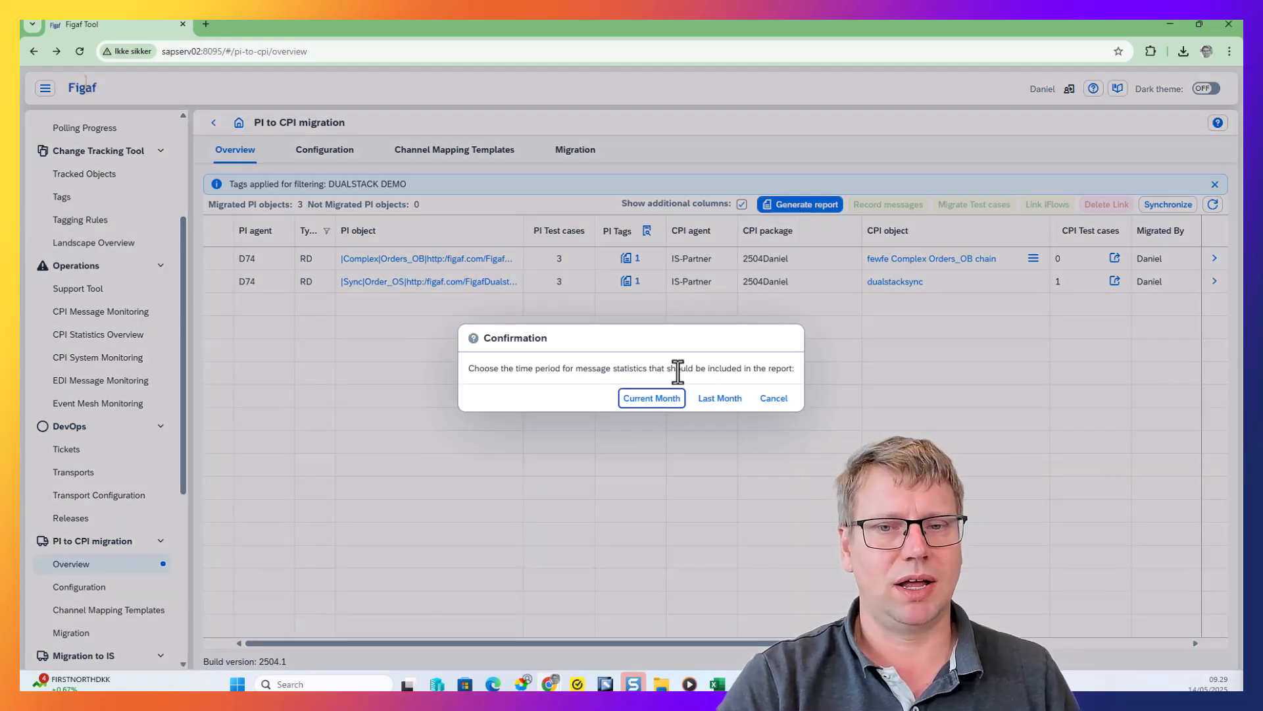
click(651, 400)
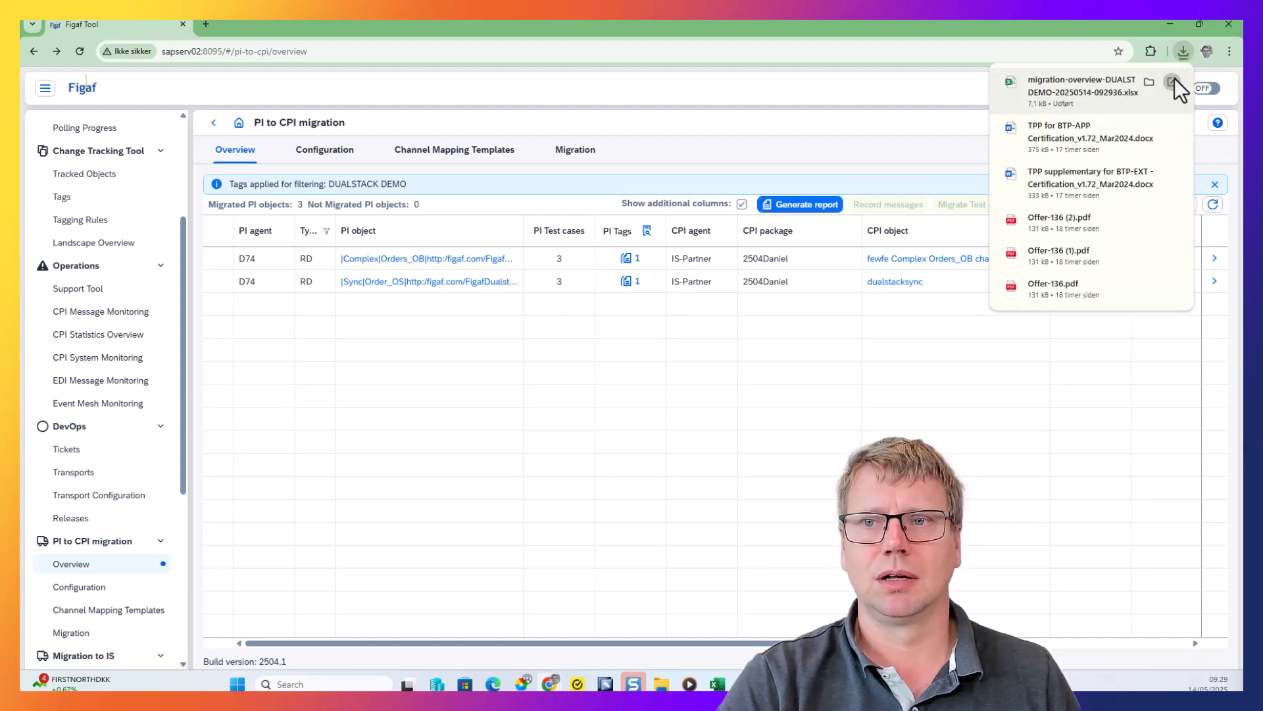
click(1174, 78)
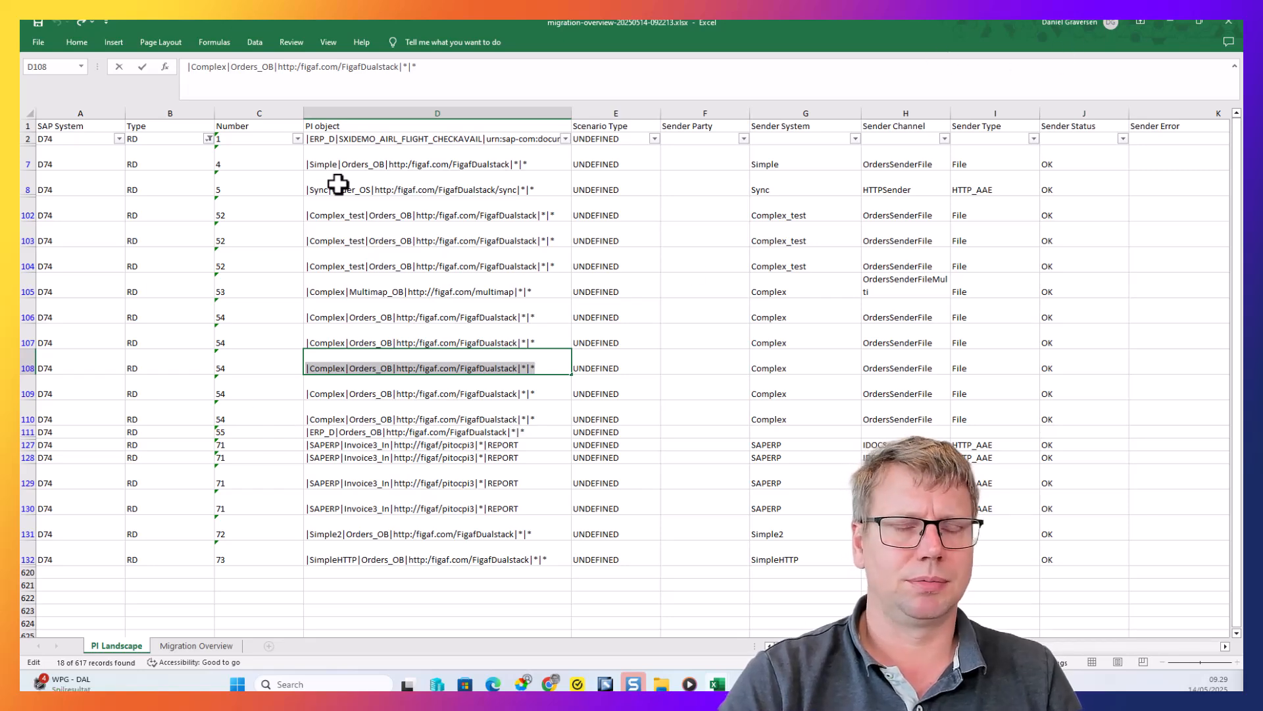
click(1176, 25)
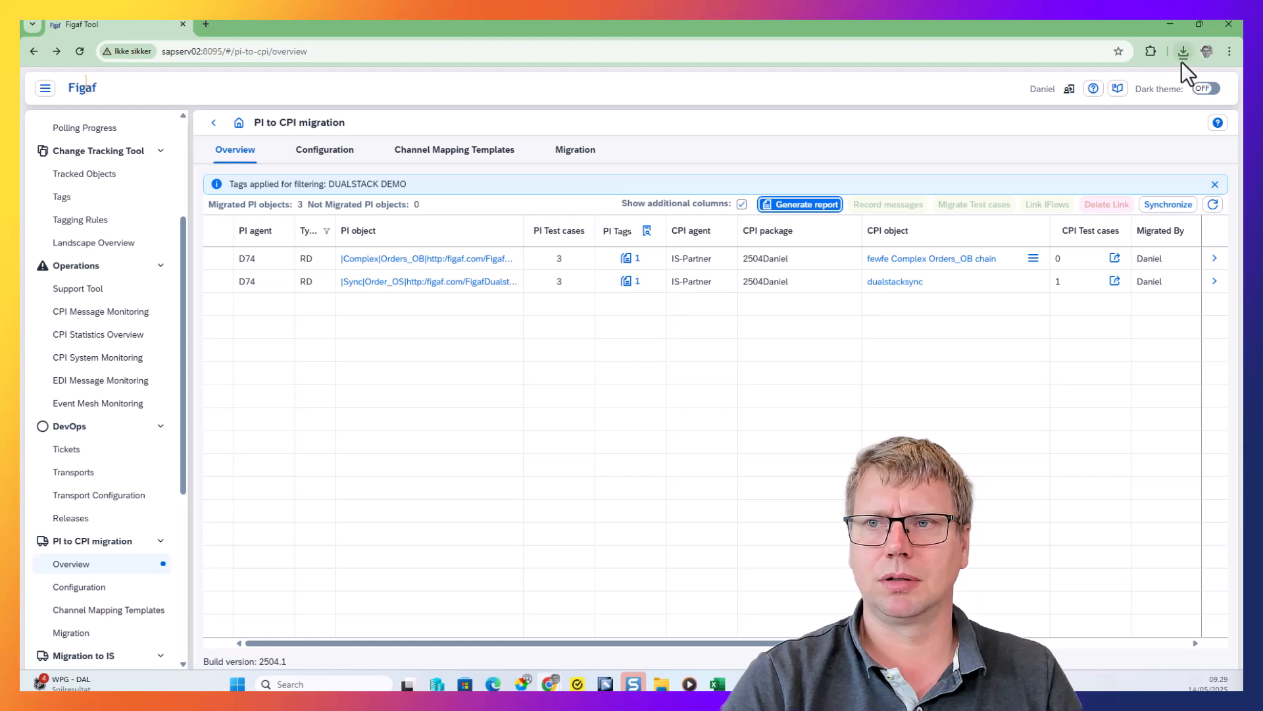
click(1183, 53)
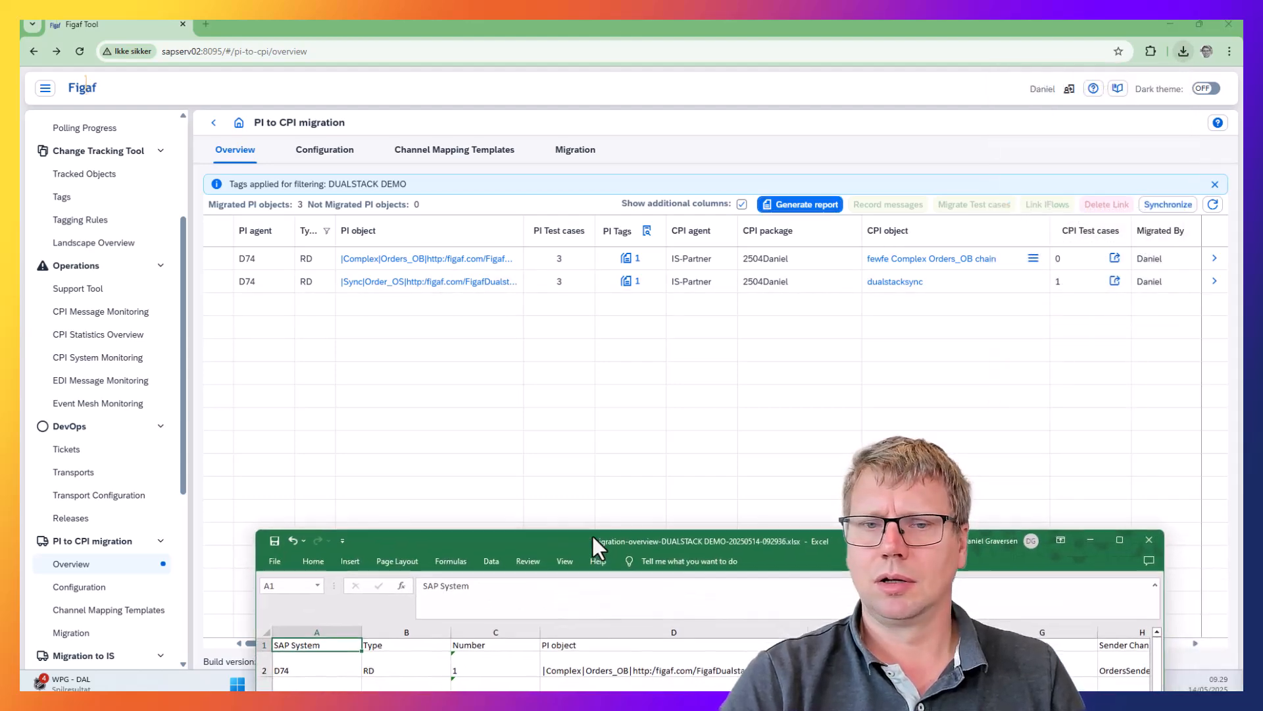
double_click(594, 358)
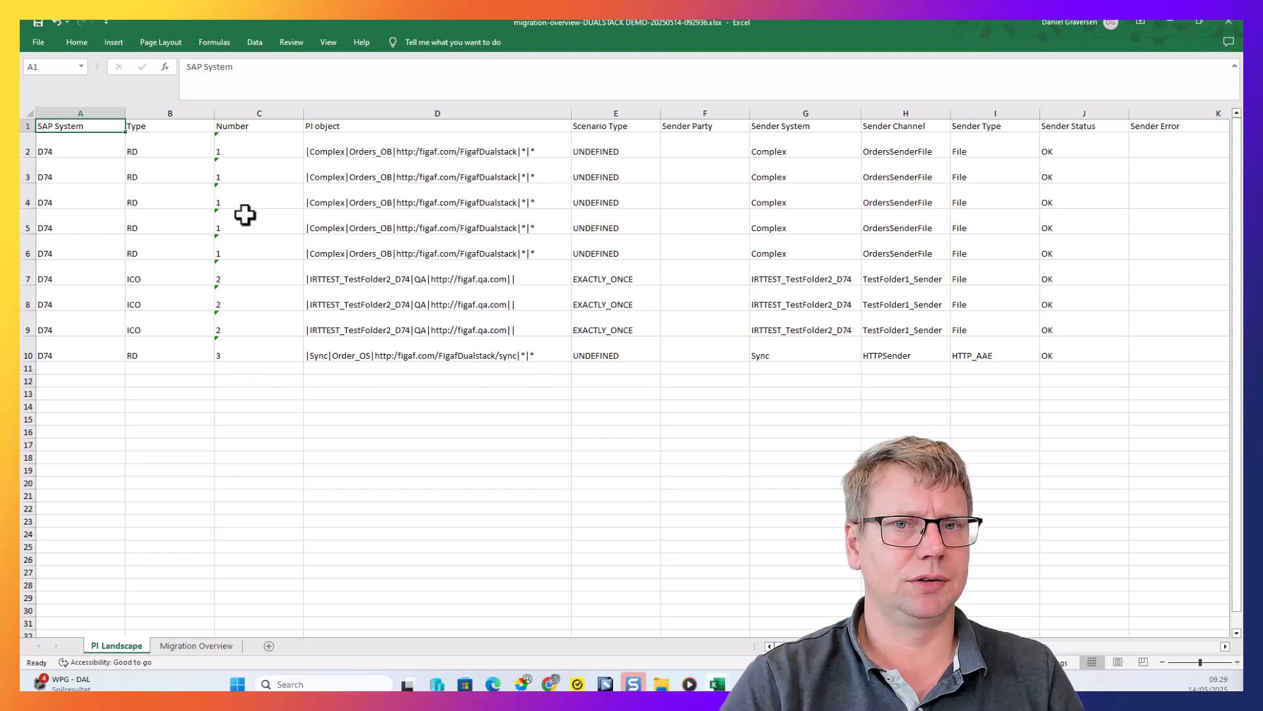
Examine the PI objects and sender details on the PI Landscape sheet, across to the Operation Mapping column
click(253, 168)
drag(436, 199, 619, 369)
click(671, 365)
drag(813, 373, 885, 366)
key(Escape)
drag(713, 358, 740, 348)
click(1114, 358)
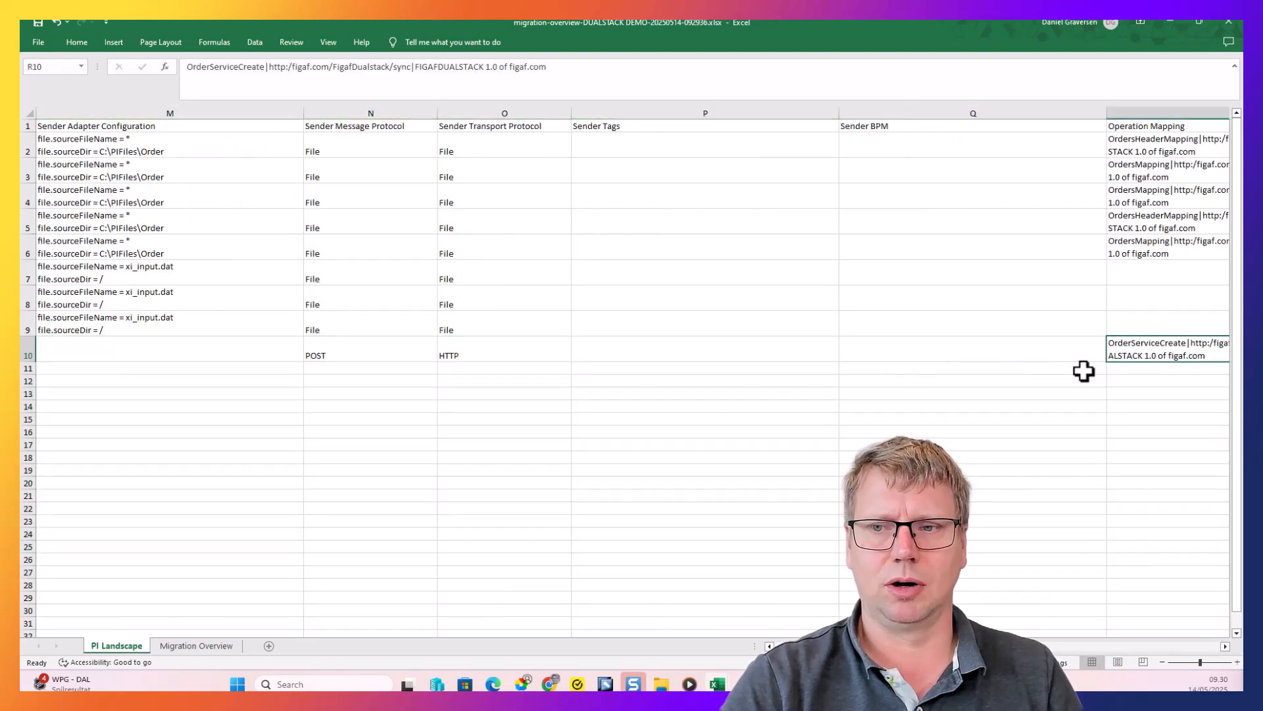
key(Left)
key(Left)
key(Left)
key(Left)
key(Left)
key(Left)
key(Left)
key(Left)
key(Left)
key(Left)
key(Left)
key(Left)
key(Left)
key(Left)
key(Left)
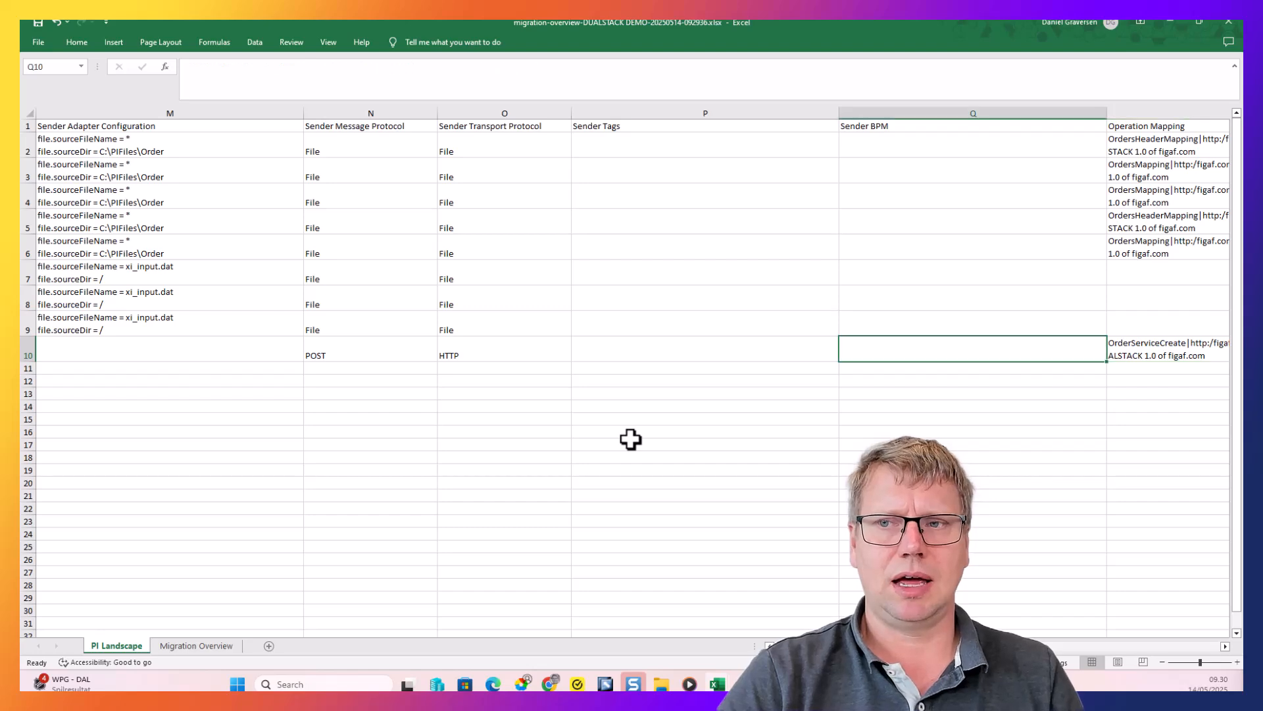
key(Up)
key(Up)
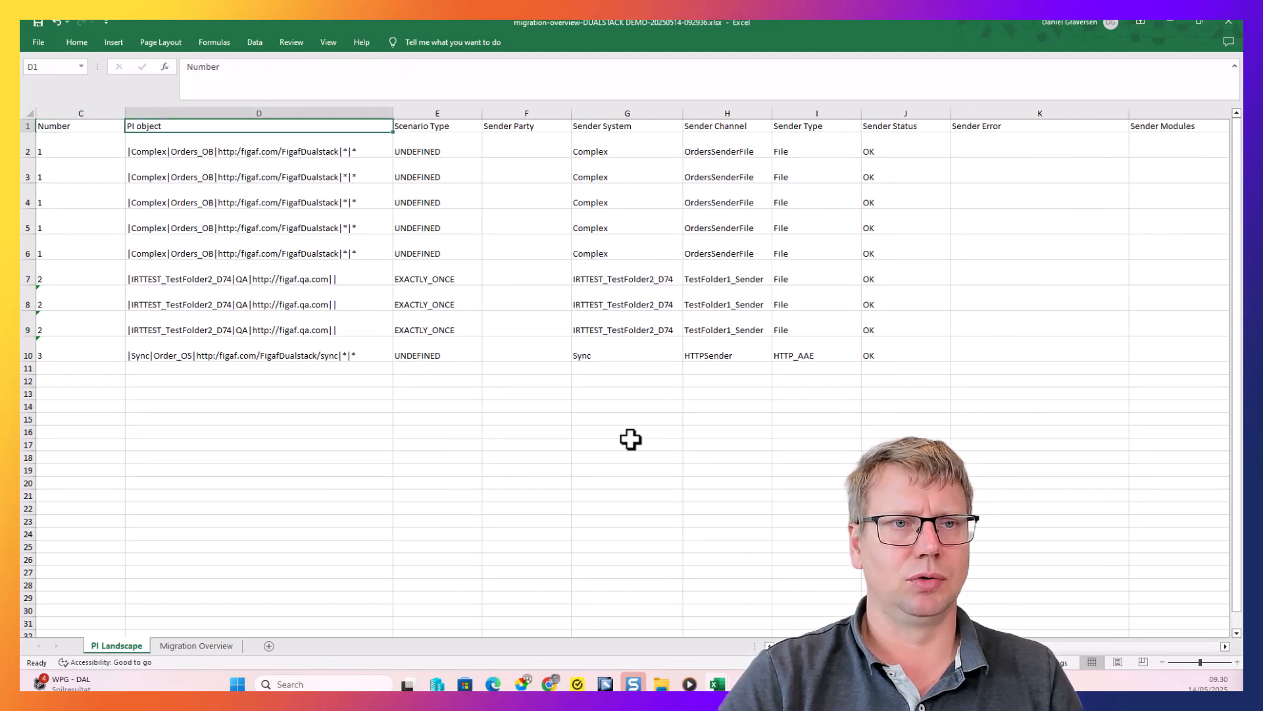
Examine the scenario type, sender system, sender channel and sender adapter configuration columns for the listed PI objects
key(Right)
key(Down)
key(Right)
key(Down)
key(Right)
key(Right)
key(Down)
key(Right)
key(Down)
key(Left)
key(Left)
key(Left)
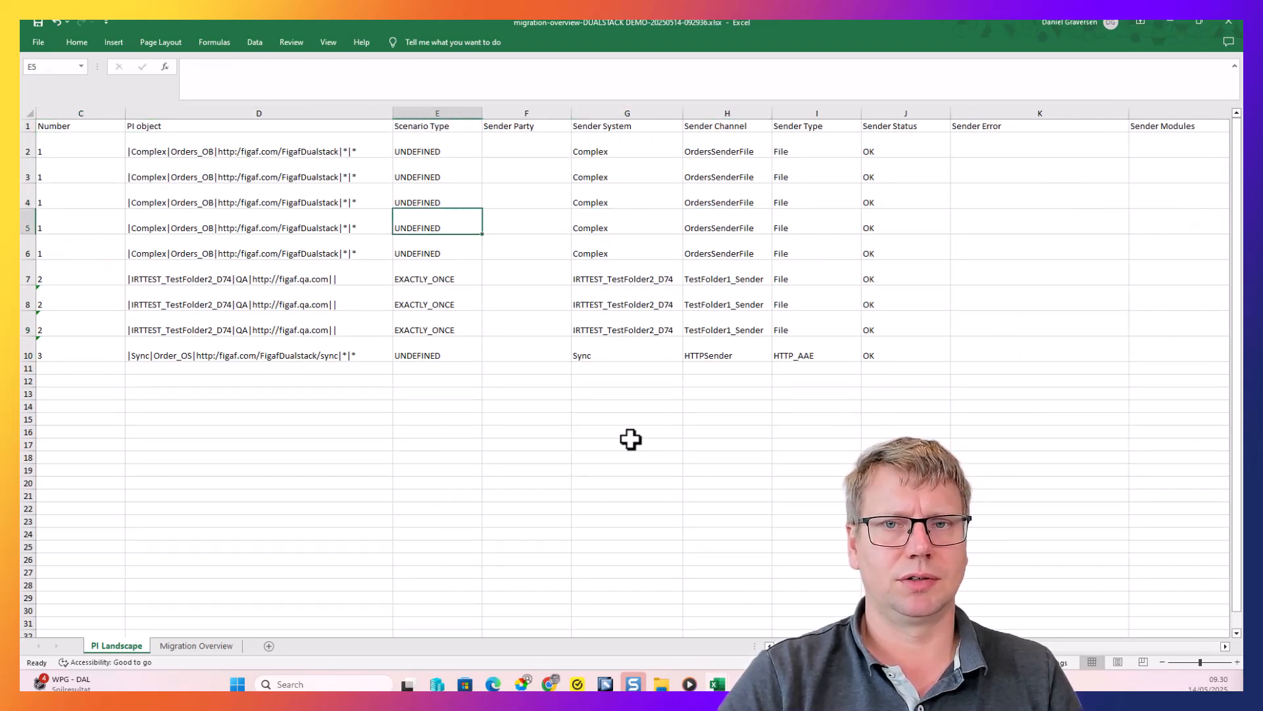
key(Right)
key(Right)
key(Right)
key(Right)
key(Right)
key(Right)
key(Right)
key(Right)
key(Right)
key(Right)
key(Right)
key(Left)
key(Left)
key(Up)
key(Left)
key(Up)
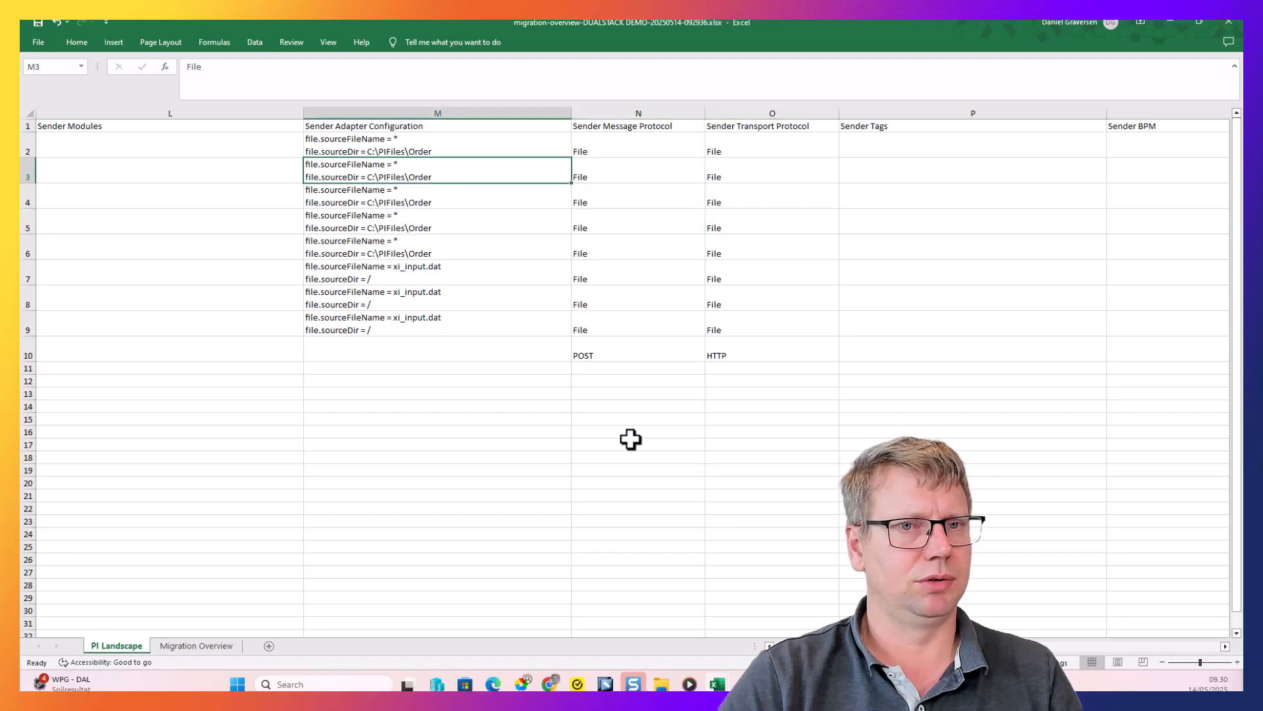
Examine the mapping and receiver columns across to Receiver Tags, and return to the Figaf migration overview
key(Right)
key(Right)
key(Right)
key(Right)
key(Right)
key(Right)
key(Right)
key(Right)
key(Right)
key(Right)
key(Right)
key(Right)
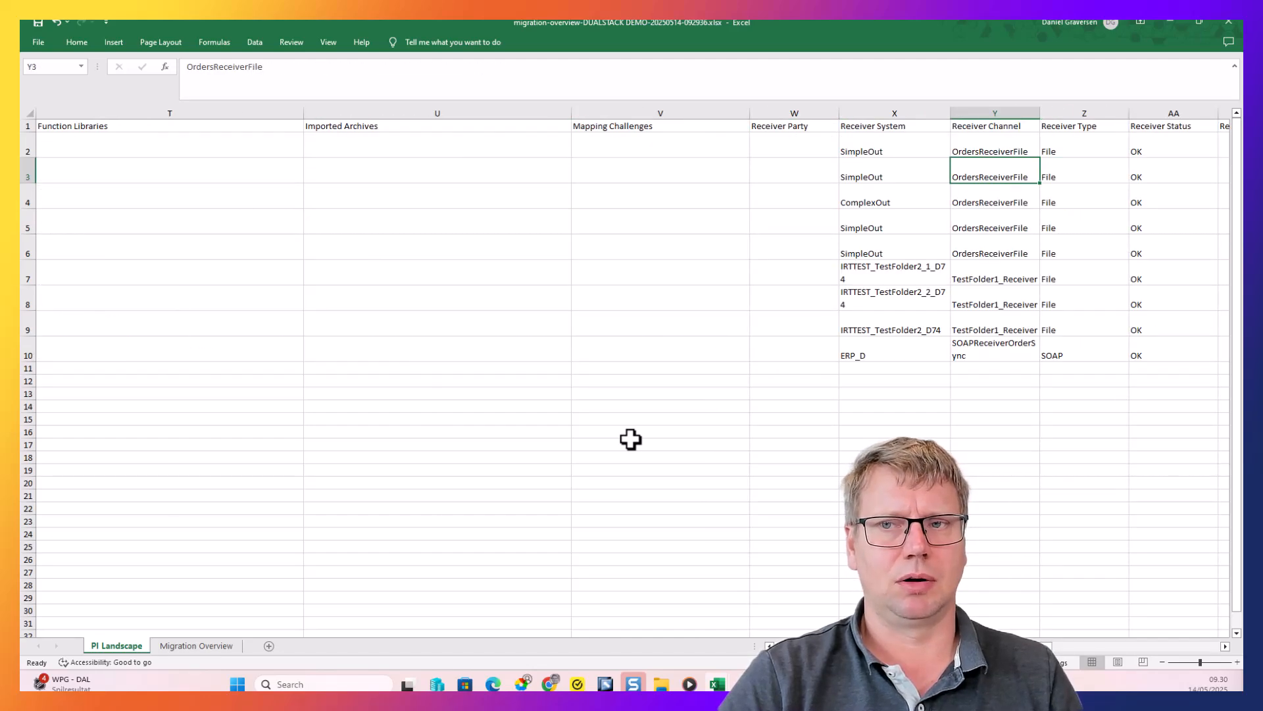
key(Right)
key(Right)
key(Right)
key(Right)
key(Right)
key(Right)
key(Right)
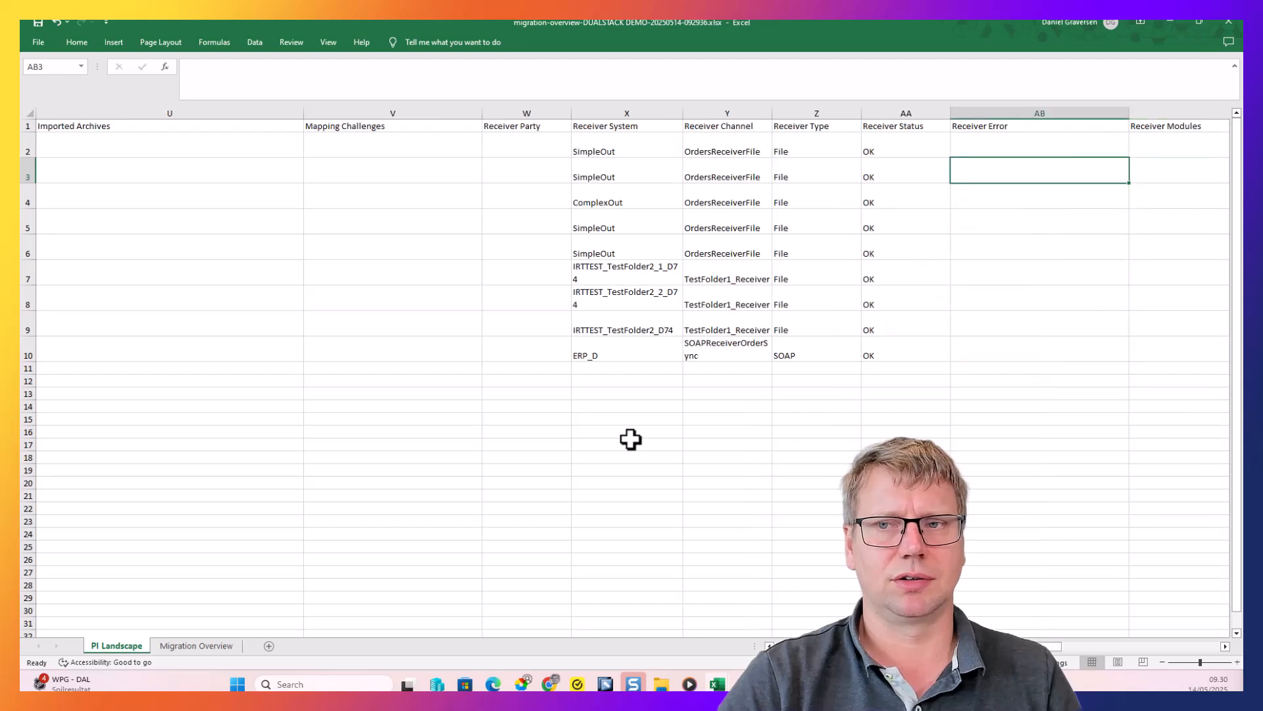
key(Right)
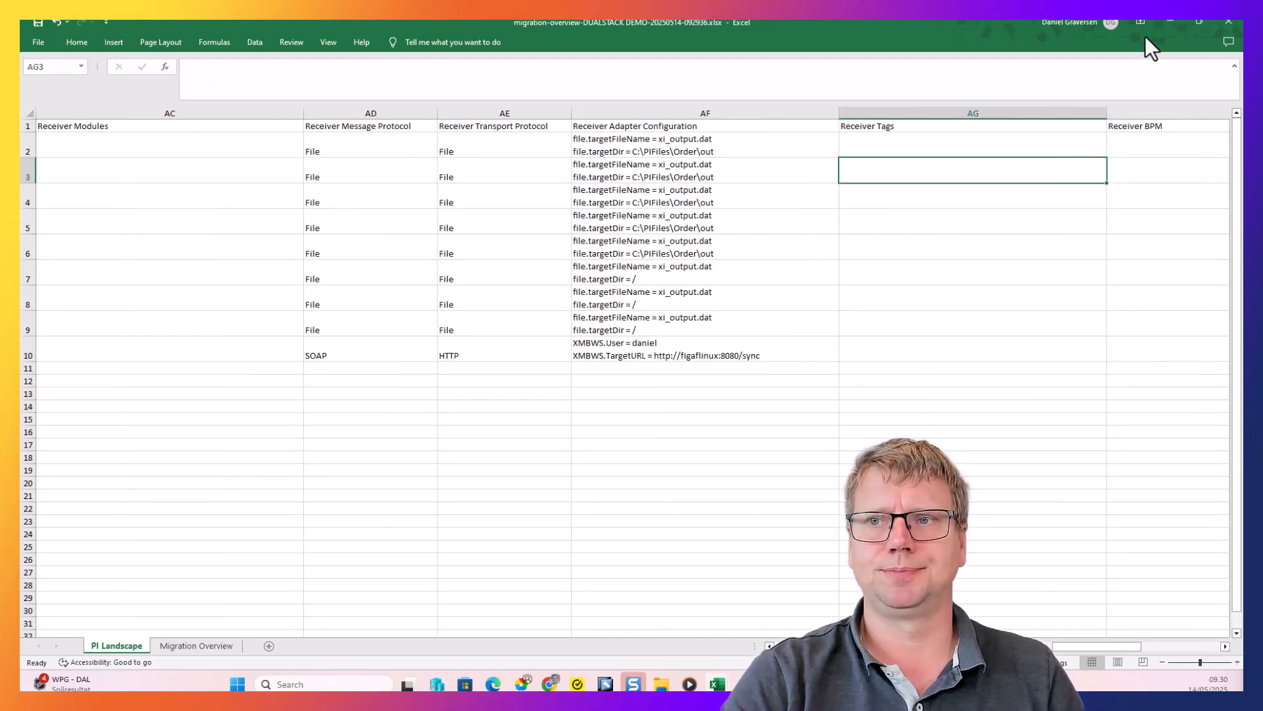
click(1166, 20)
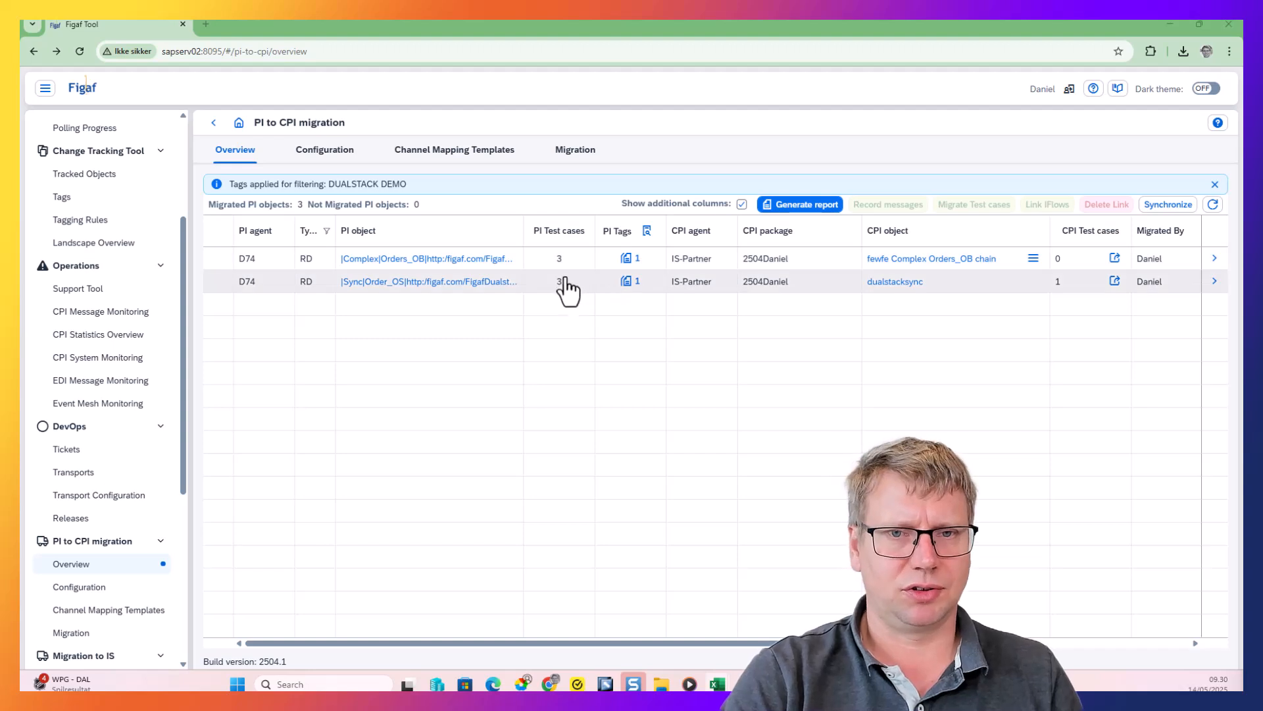
Run the migration check for the Complex Orders_OB object with the name "demo complex" and profile type Pipeline All
click(1215, 260)
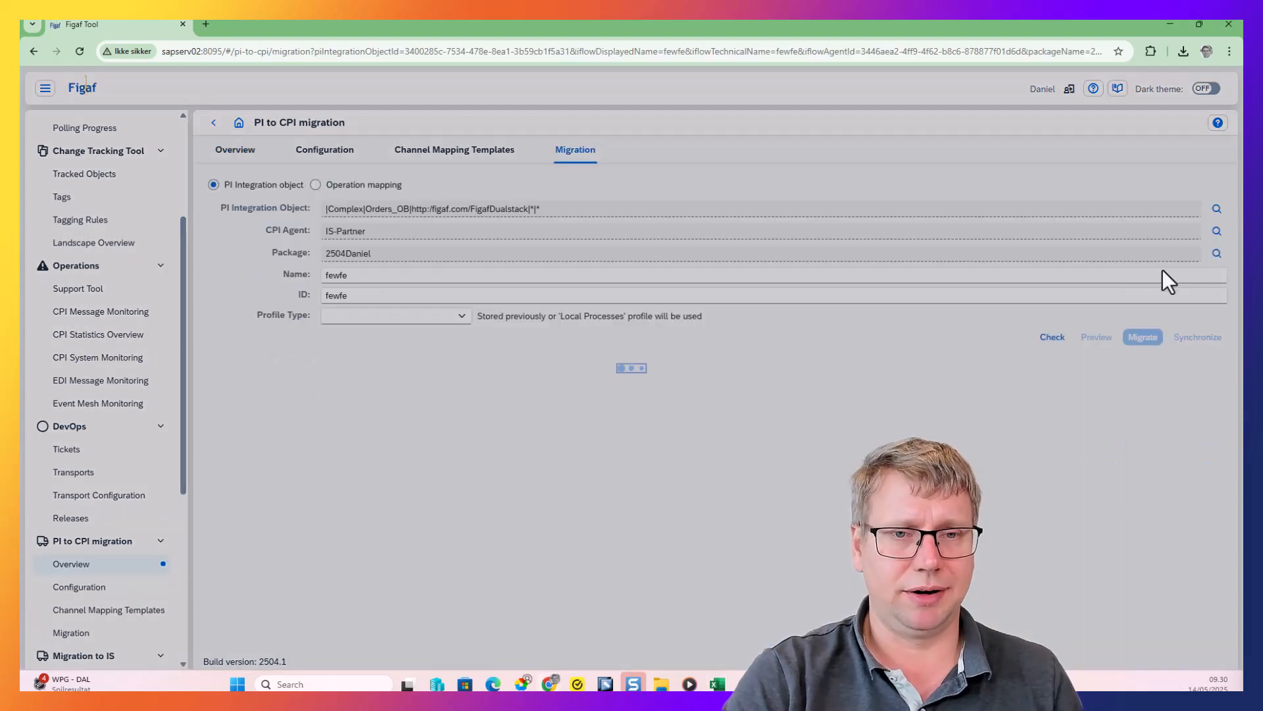
click(341, 276)
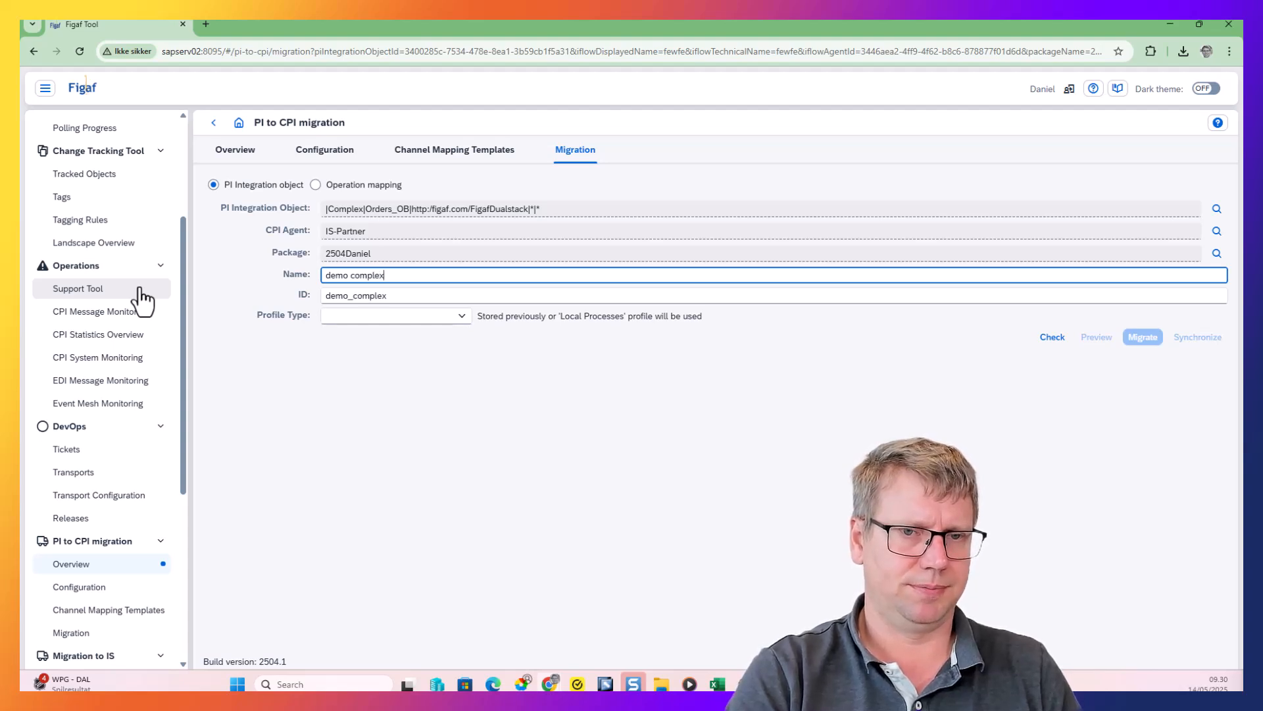
click(468, 319)
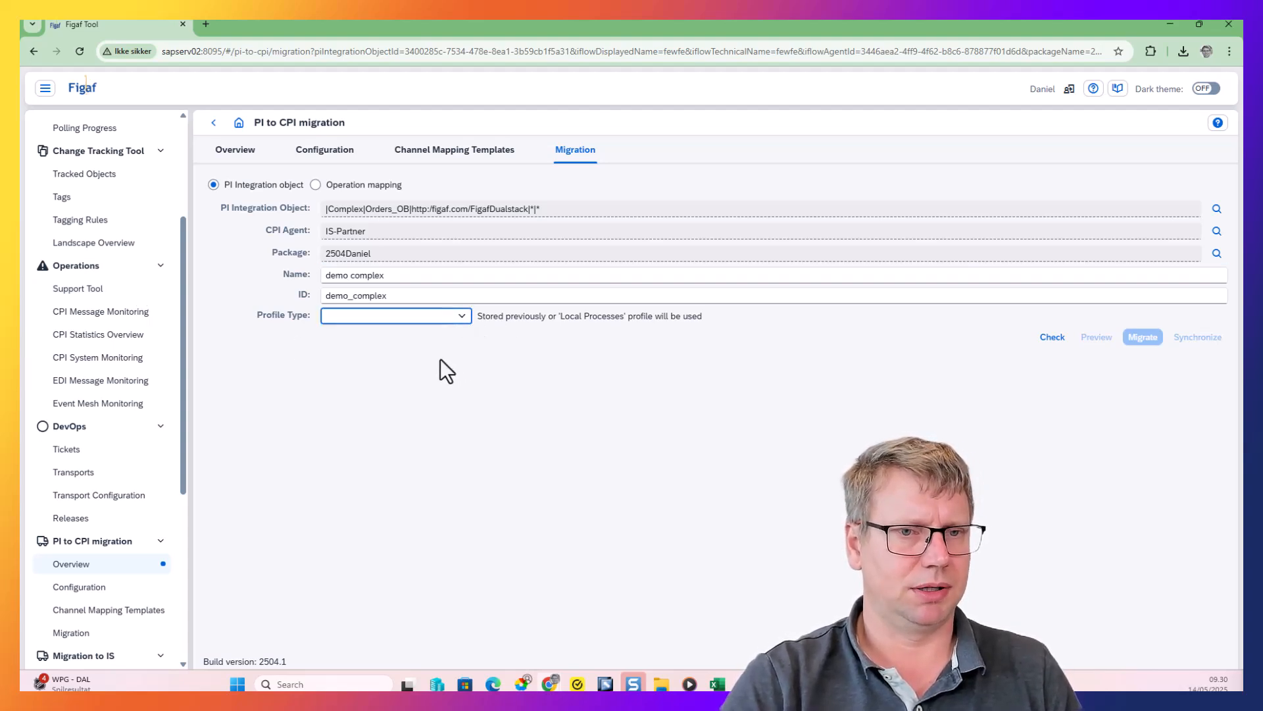
click(456, 321)
click(409, 397)
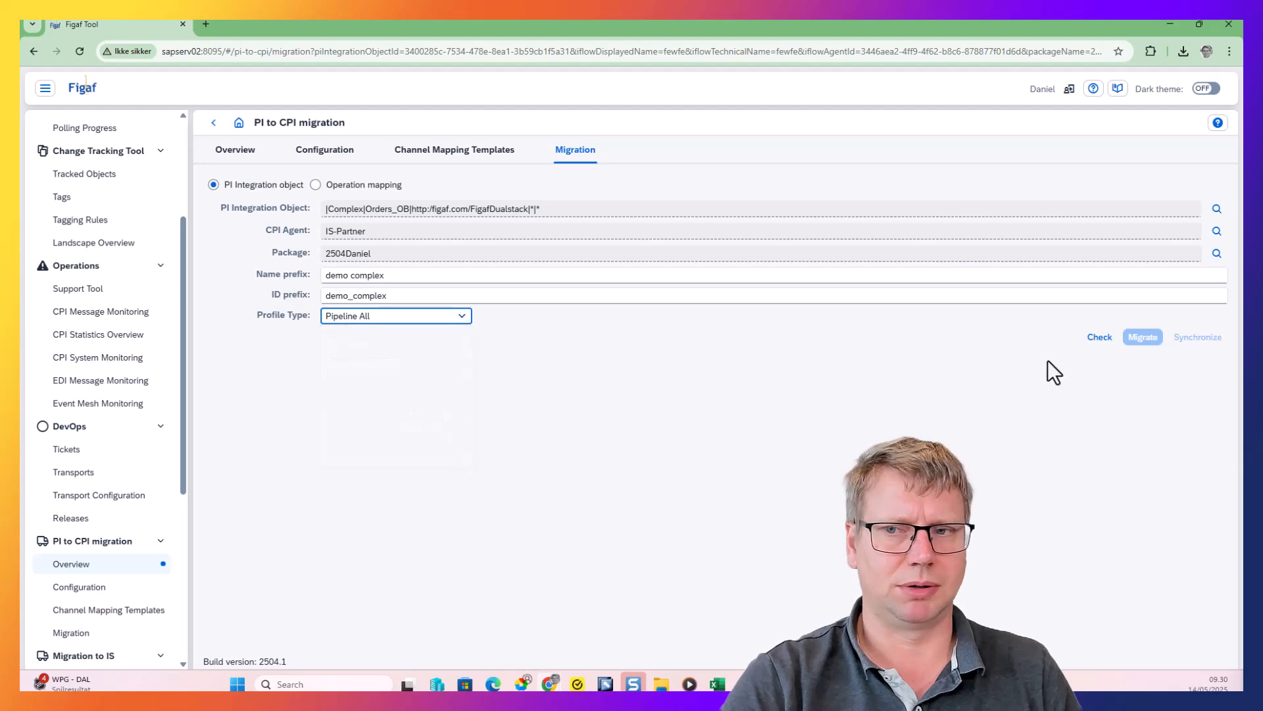
click(1099, 337)
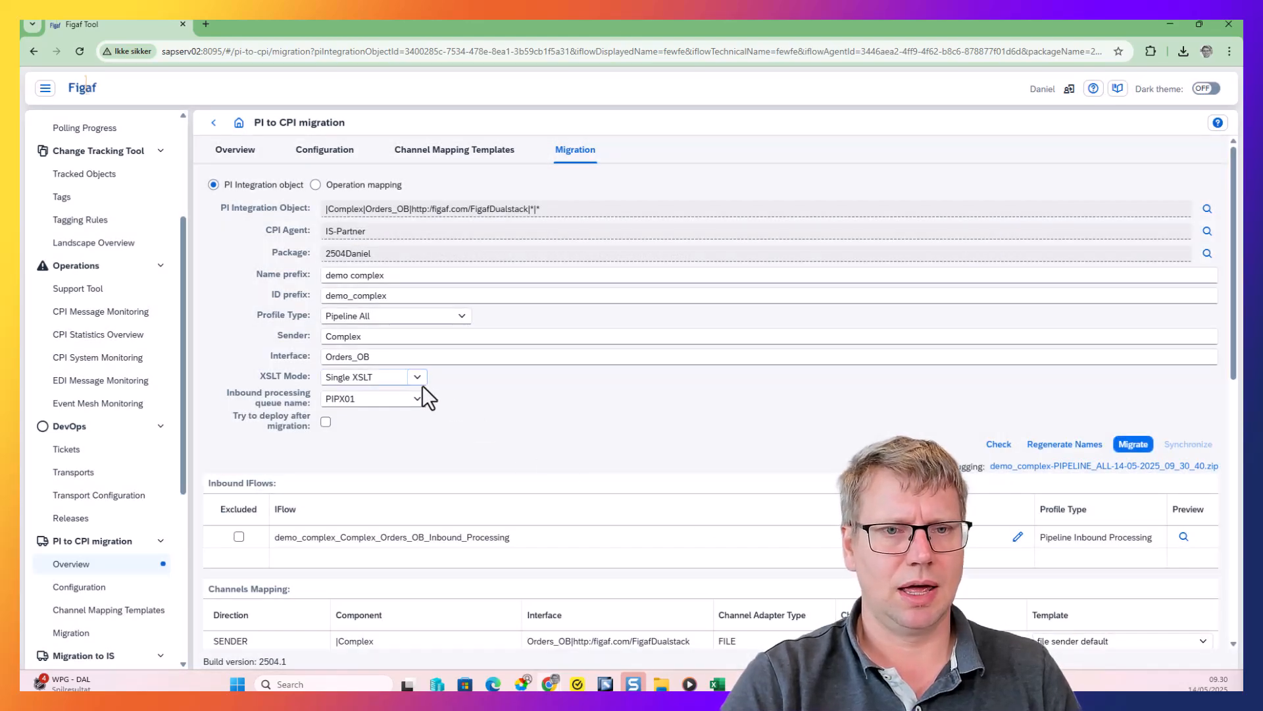
Set the migration's sender to Complex2
click(402, 336)
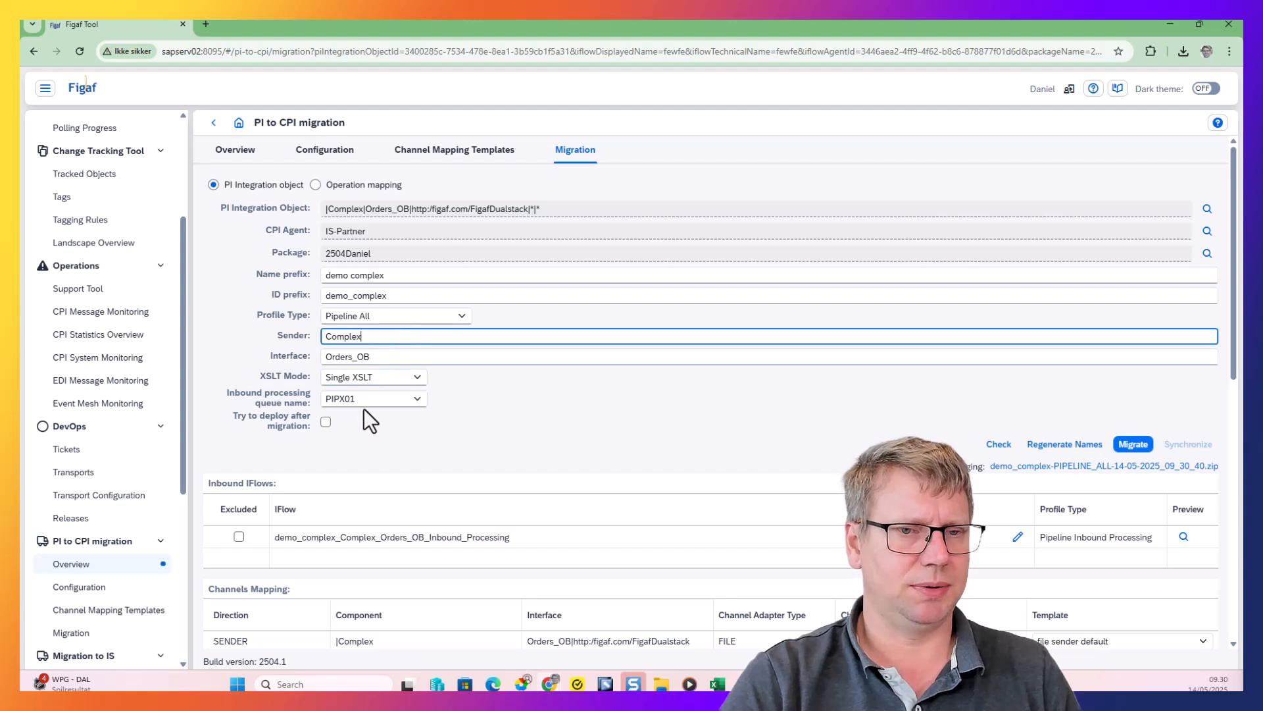
text(2)
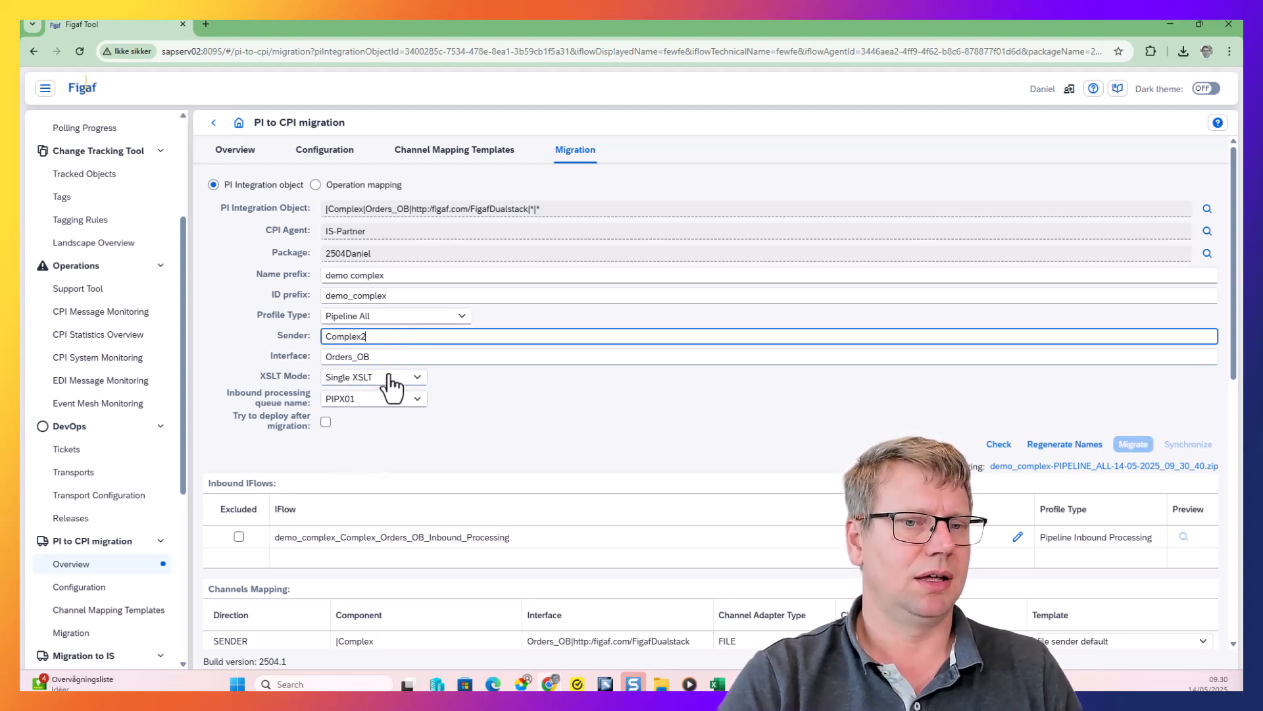
Exclude the inbound iFlow and include it again, and review the channel mappings, receiver interfaces and Cloud Integration resources
scroll(312, 397, down, 1)
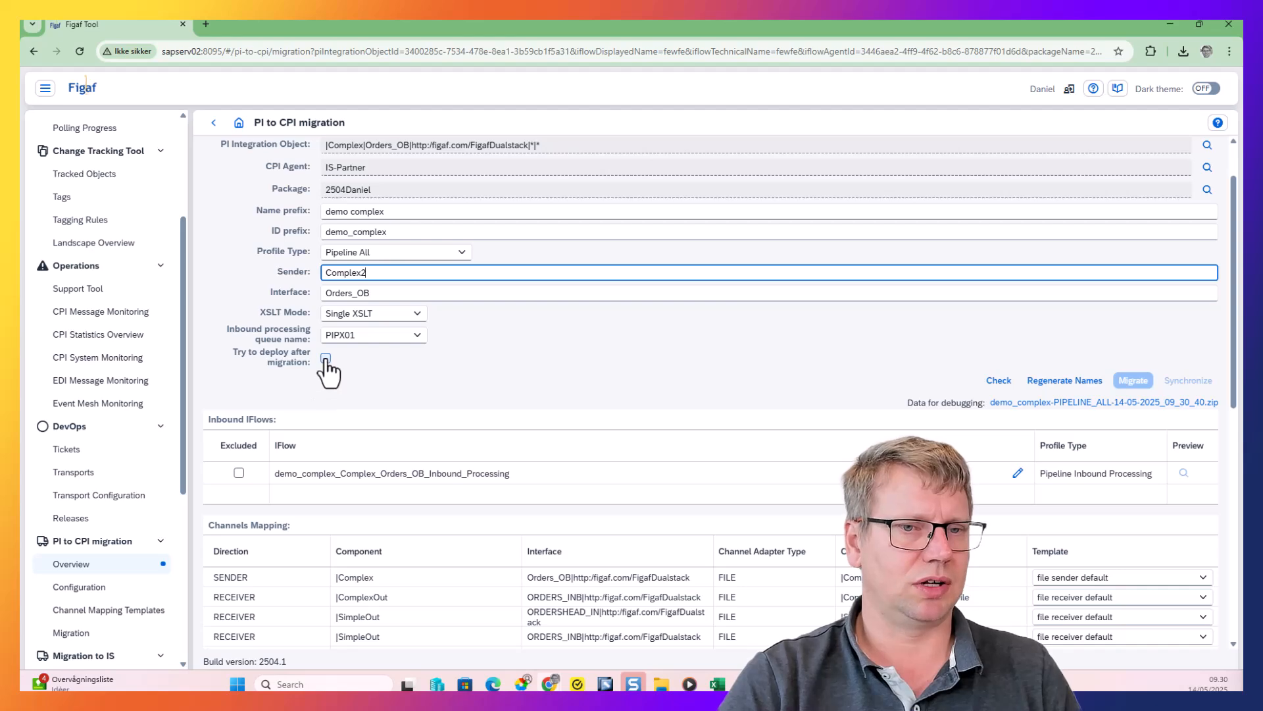
scroll(519, 393, down, 4)
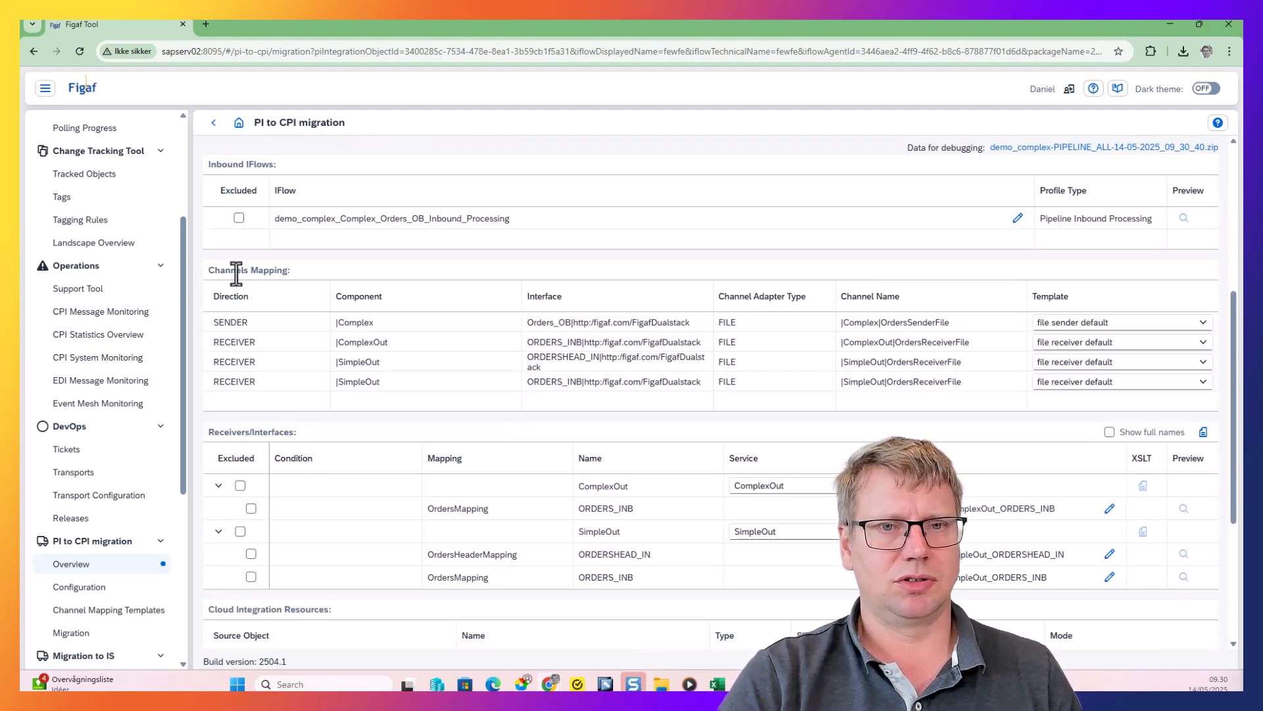
click(239, 218)
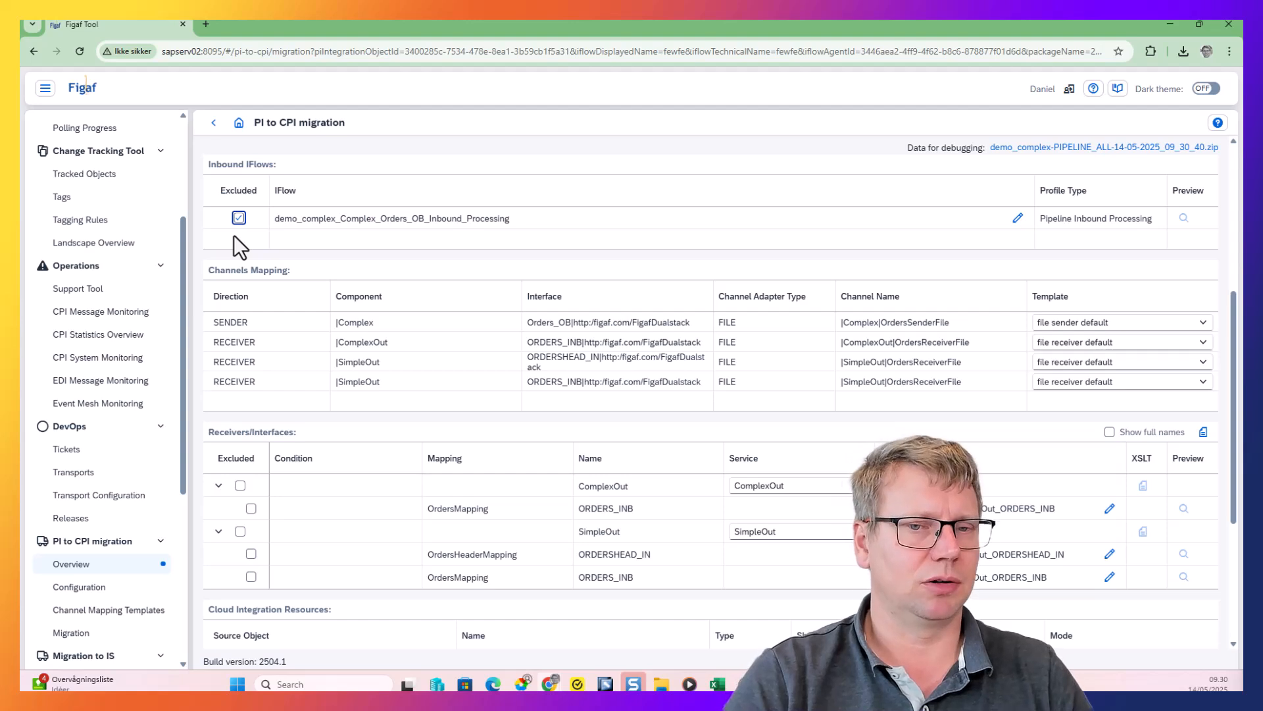
click(239, 218)
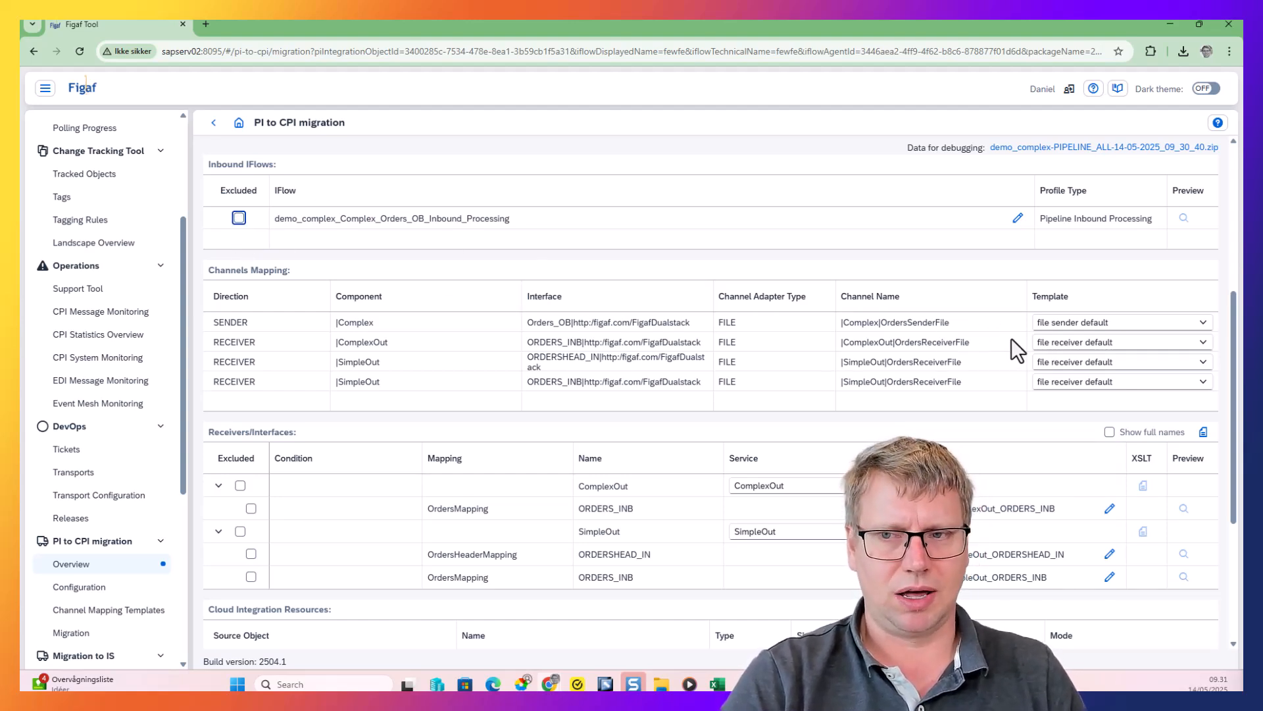
scroll(721, 395, down, 5)
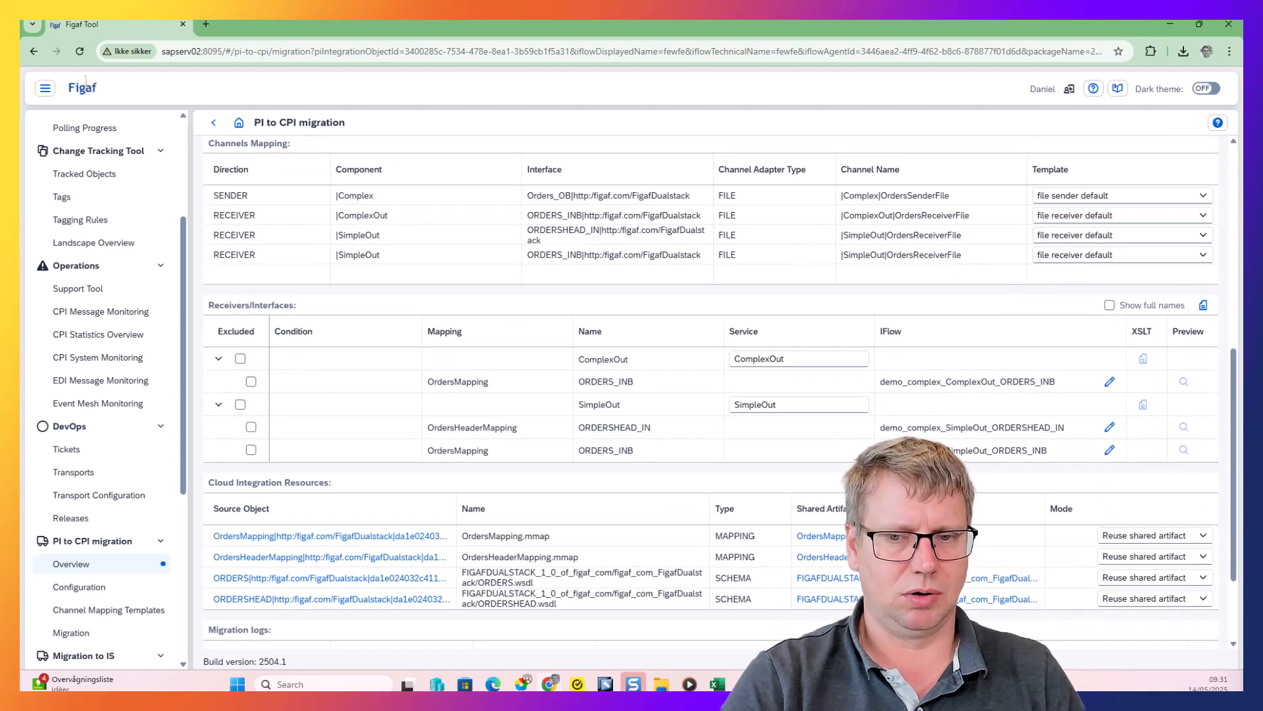
scroll(720, 395, up, 7)
scroll(977, 397, up, 2)
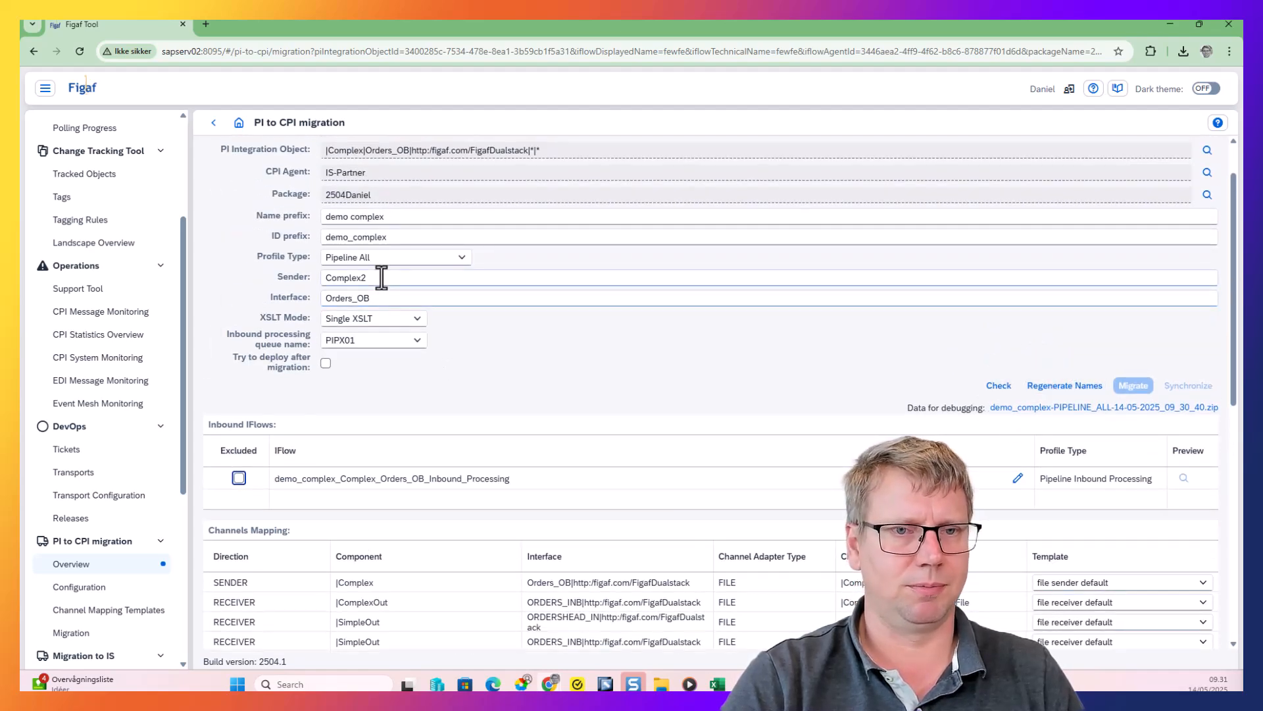
Regenerate the iFlow names for the changed sender, rerun the migration check and close its log
click(1066, 387)
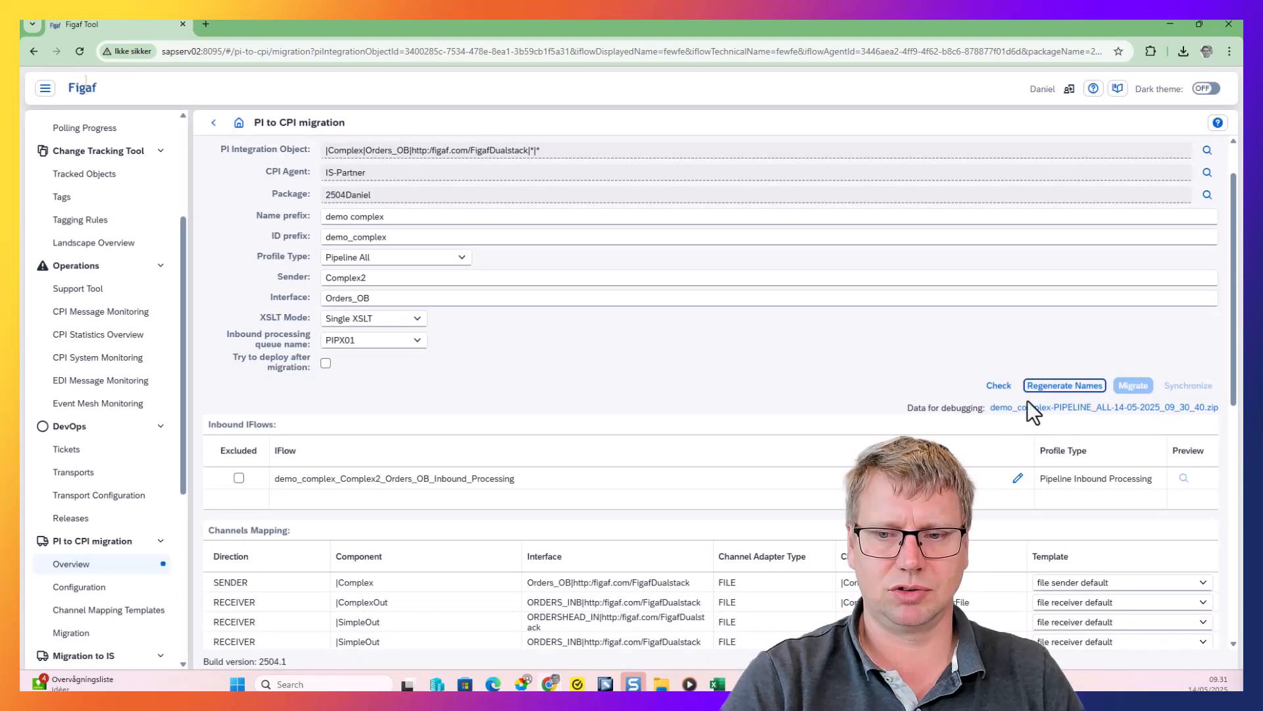
click(987, 389)
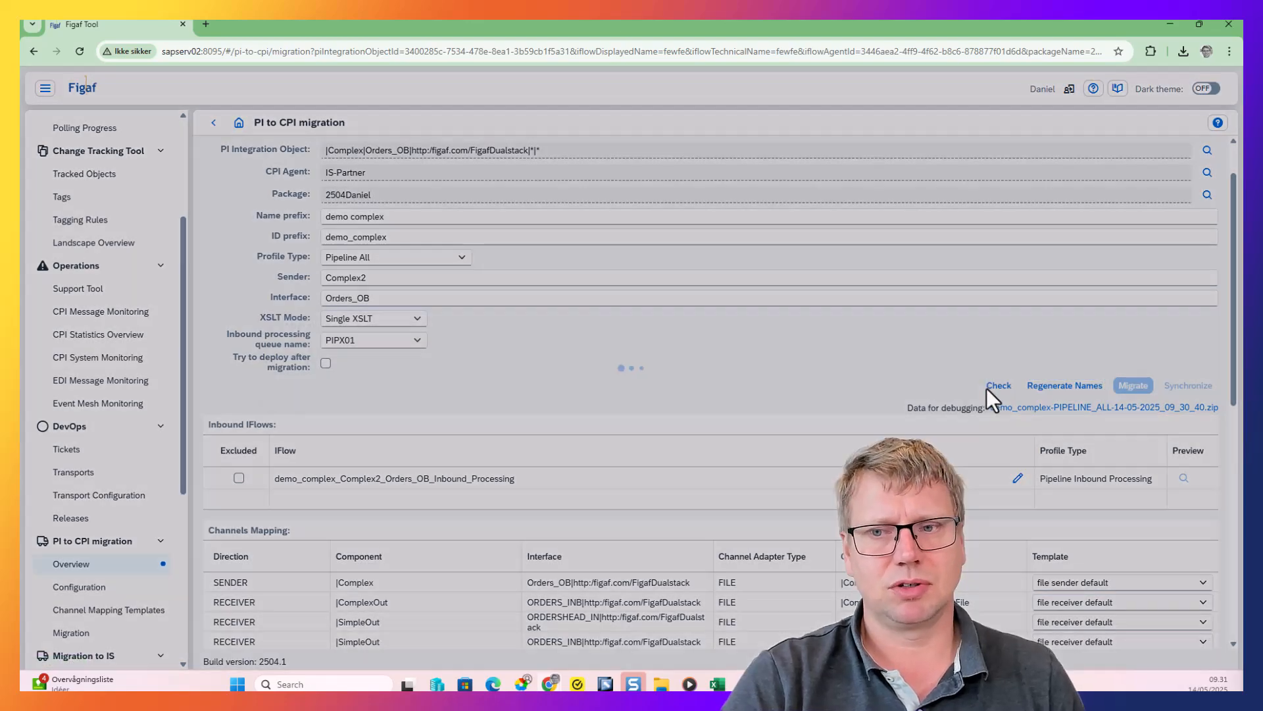
click(841, 546)
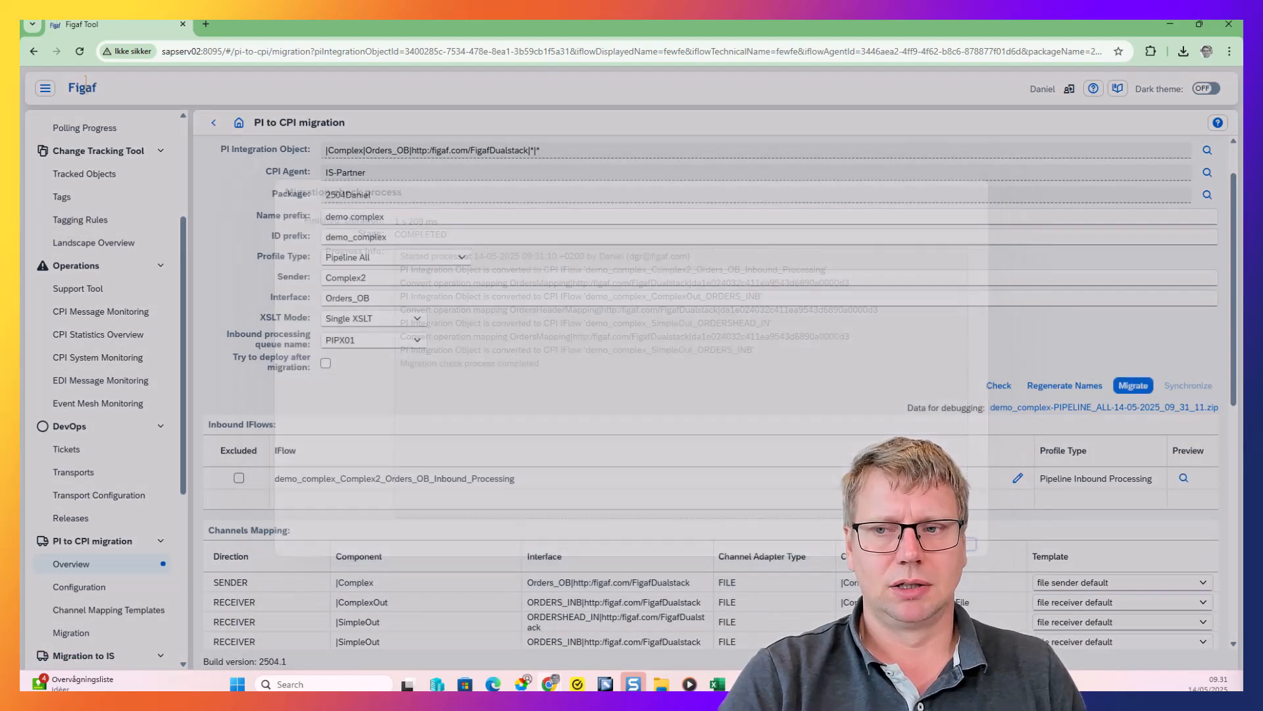
Migrate the Complex Orders_OB object to Cloud Integration, leave the migration progress display and return to the migration overview
click(1126, 393)
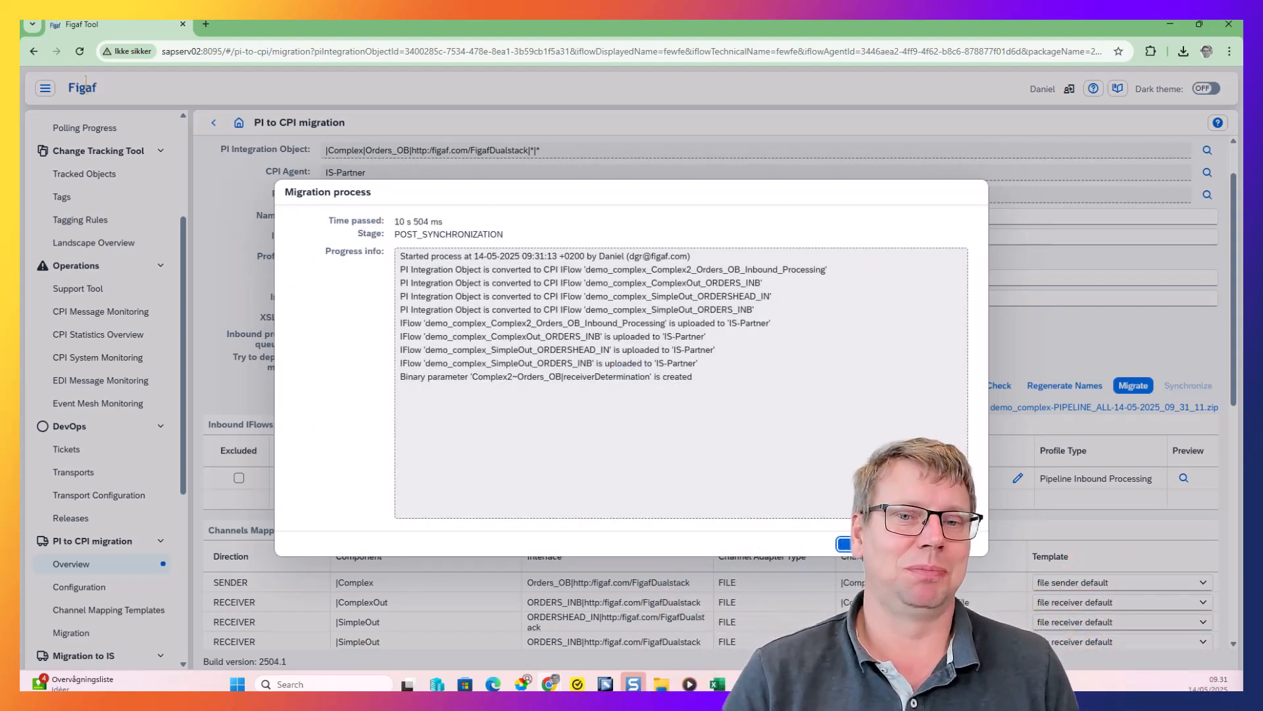
click(842, 544)
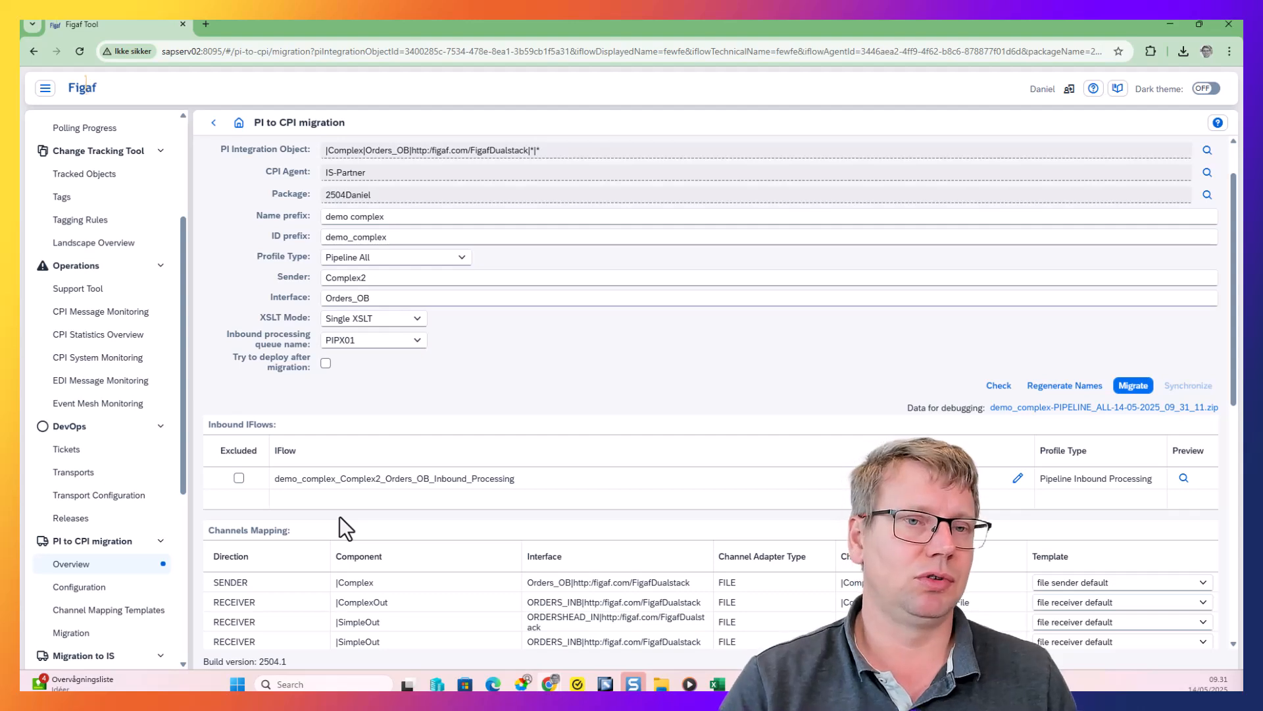
click(214, 123)
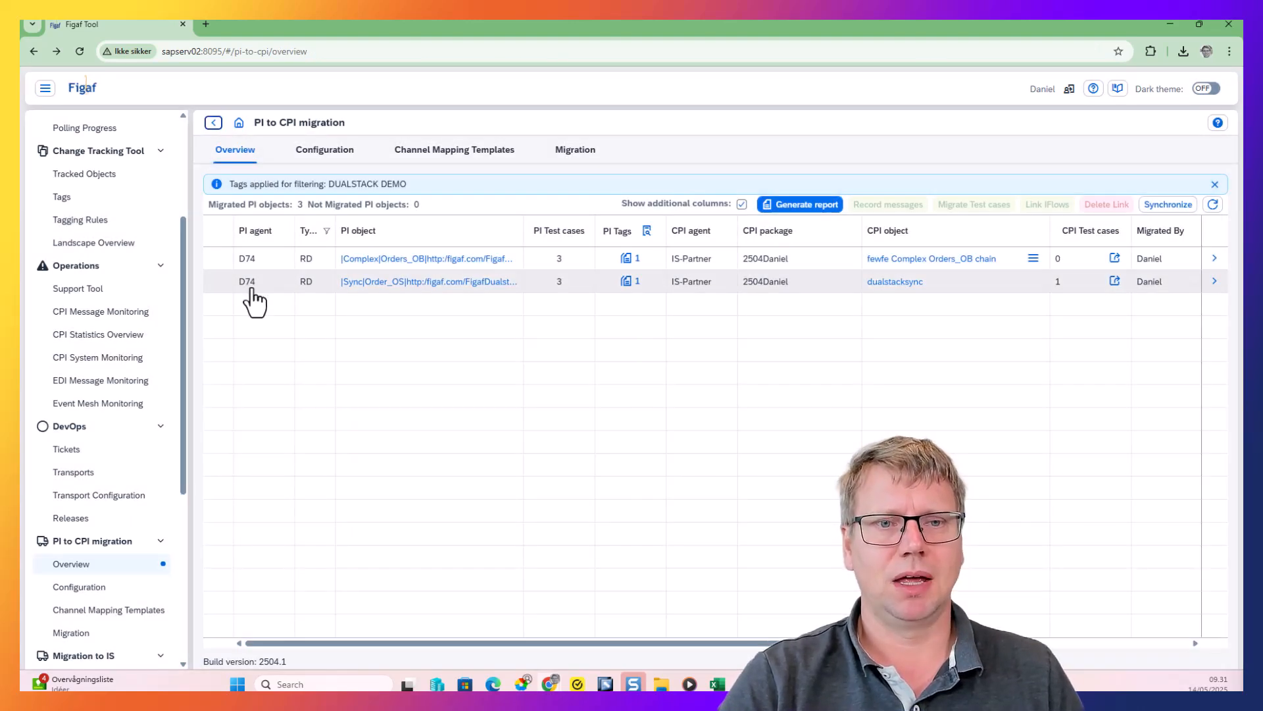
Run the migration check for the Sync Order_OS object with the name and ID dualstacksync3 and profile type Local Processes
click(1215, 281)
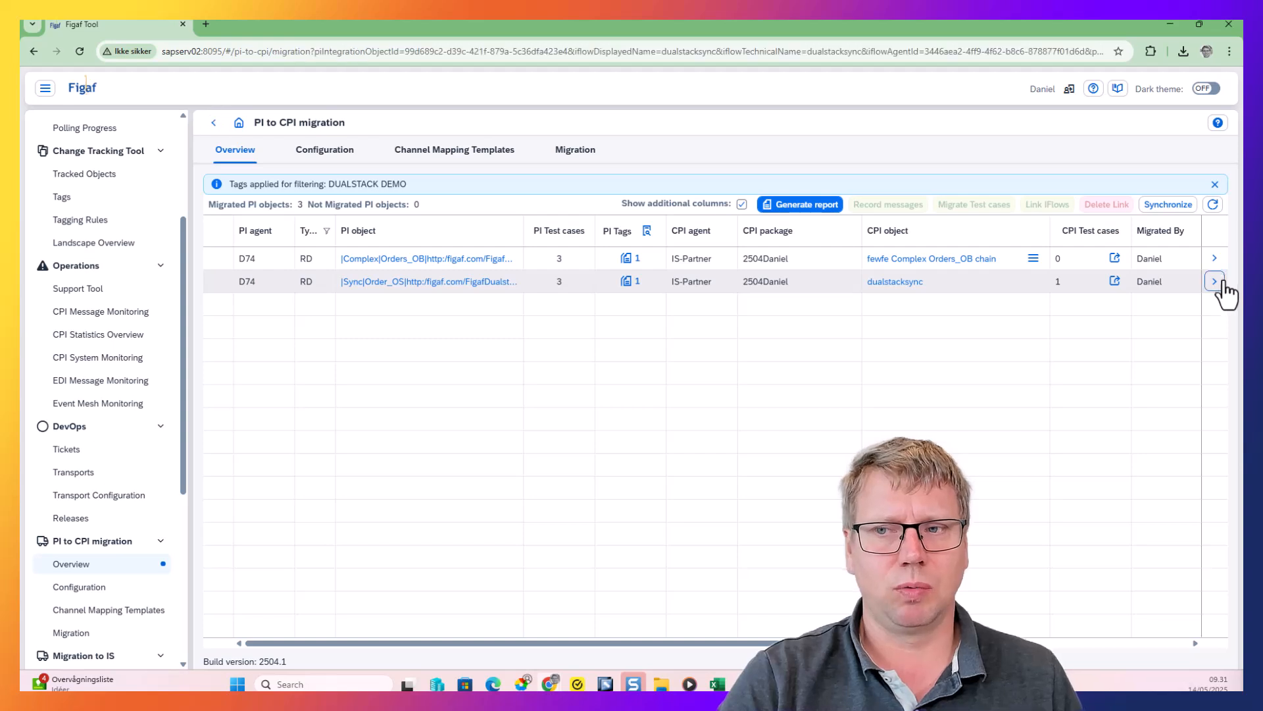
click(418, 275)
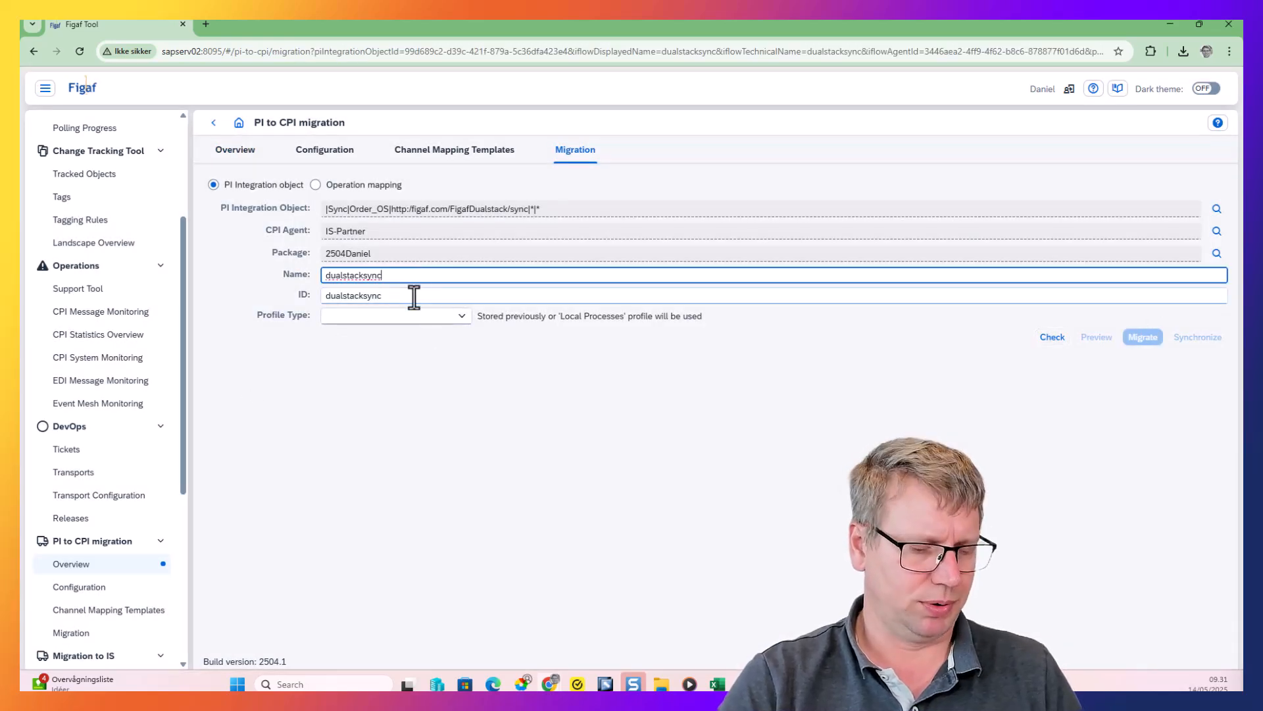
click(444, 319)
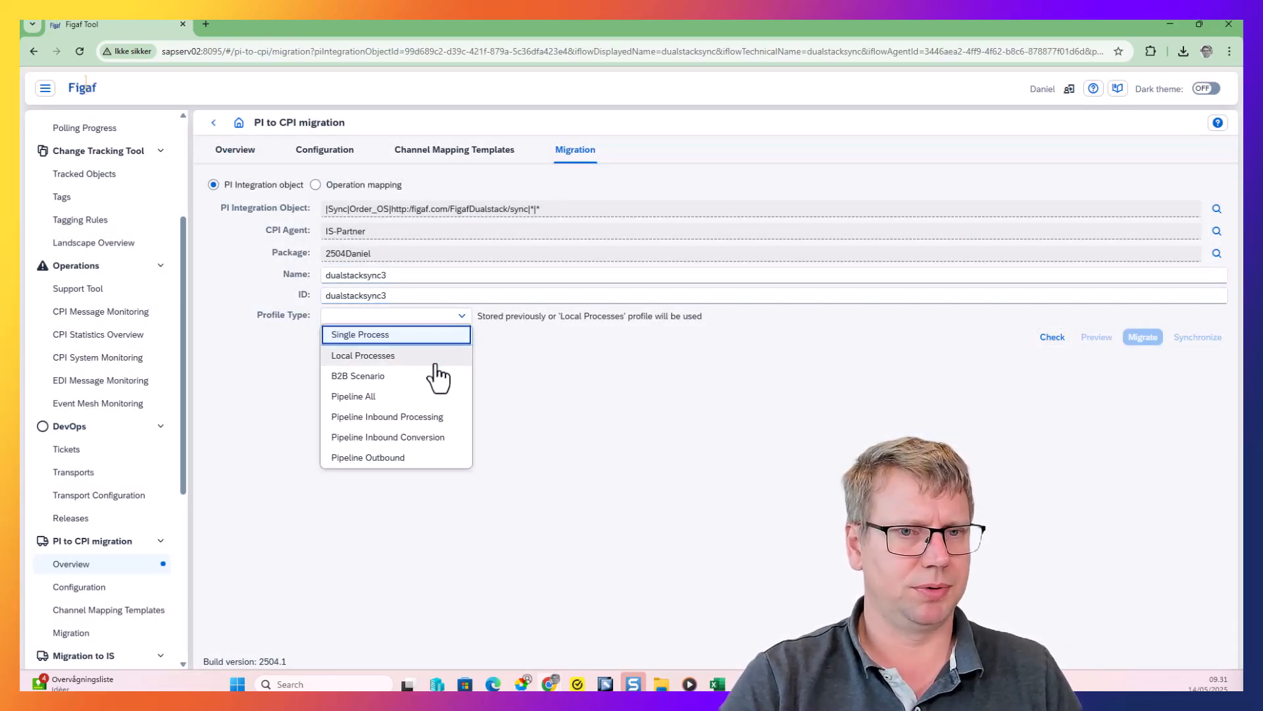
click(436, 354)
click(1053, 357)
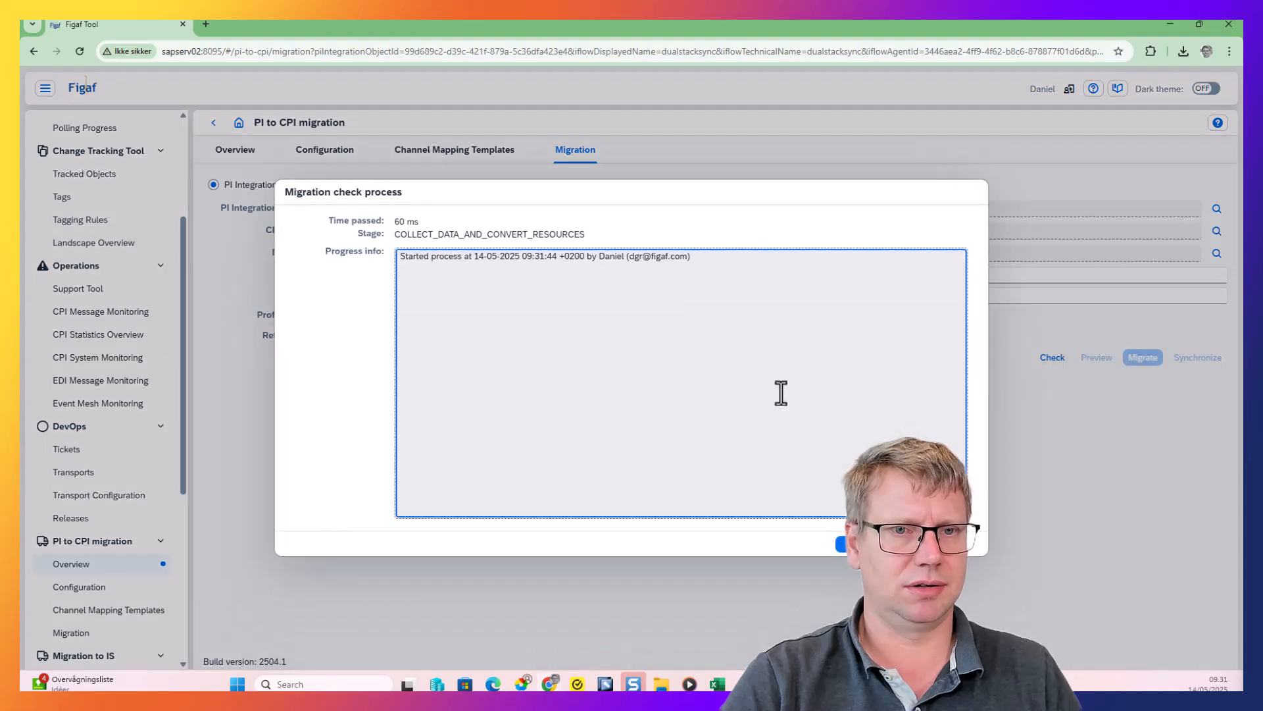
click(960, 544)
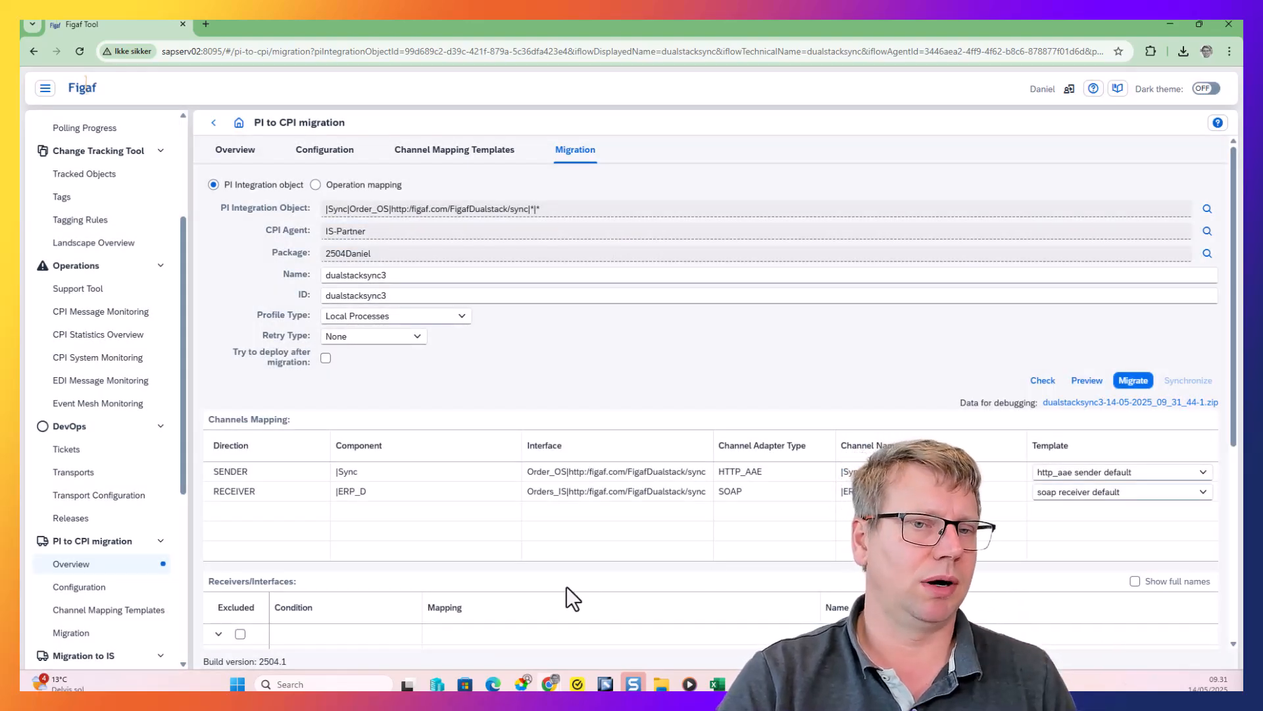
Review the available profile types and the check's channel mappings, receiver interfaces, Cloud Integration resources and migration logs
click(461, 317)
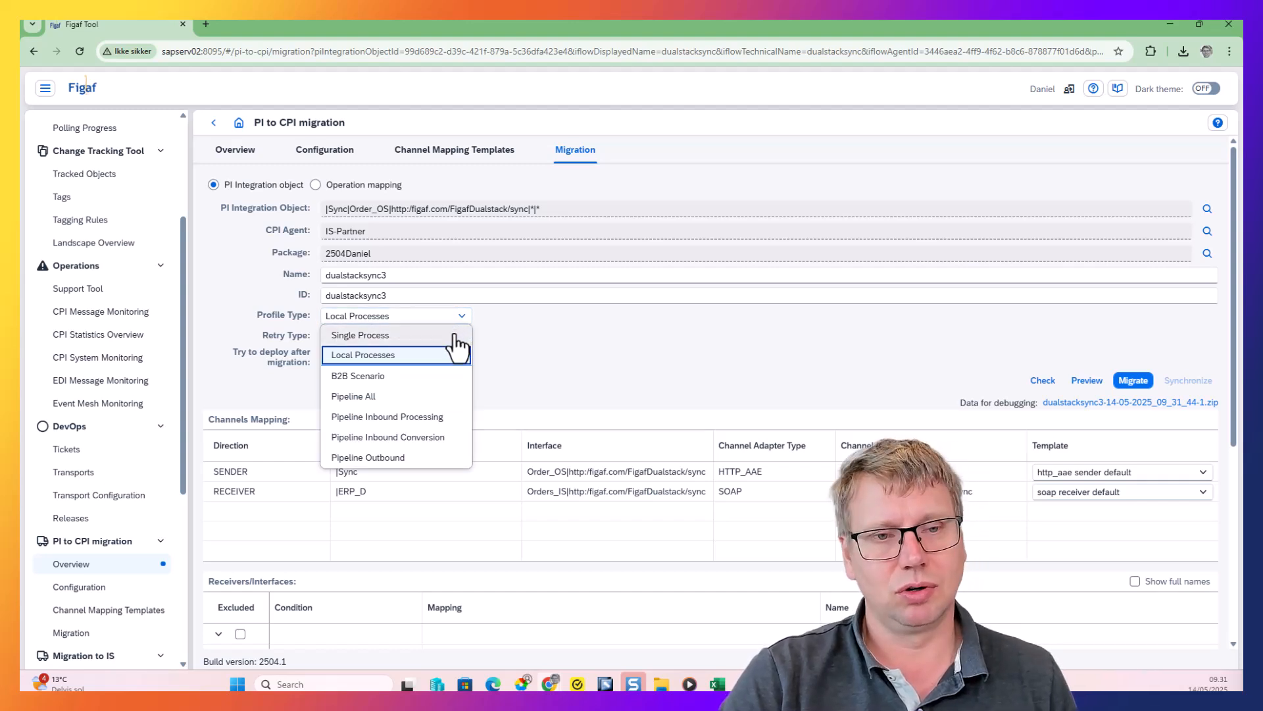
click(531, 336)
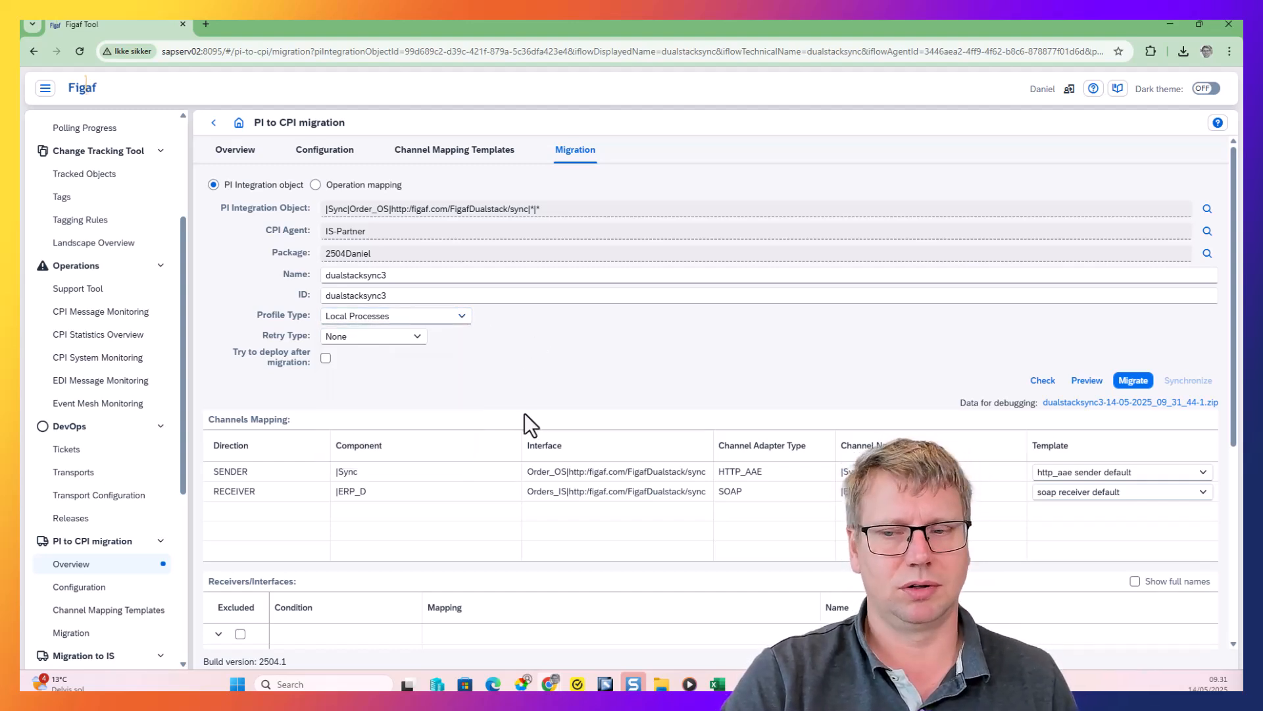
scroll(517, 487, down, 2)
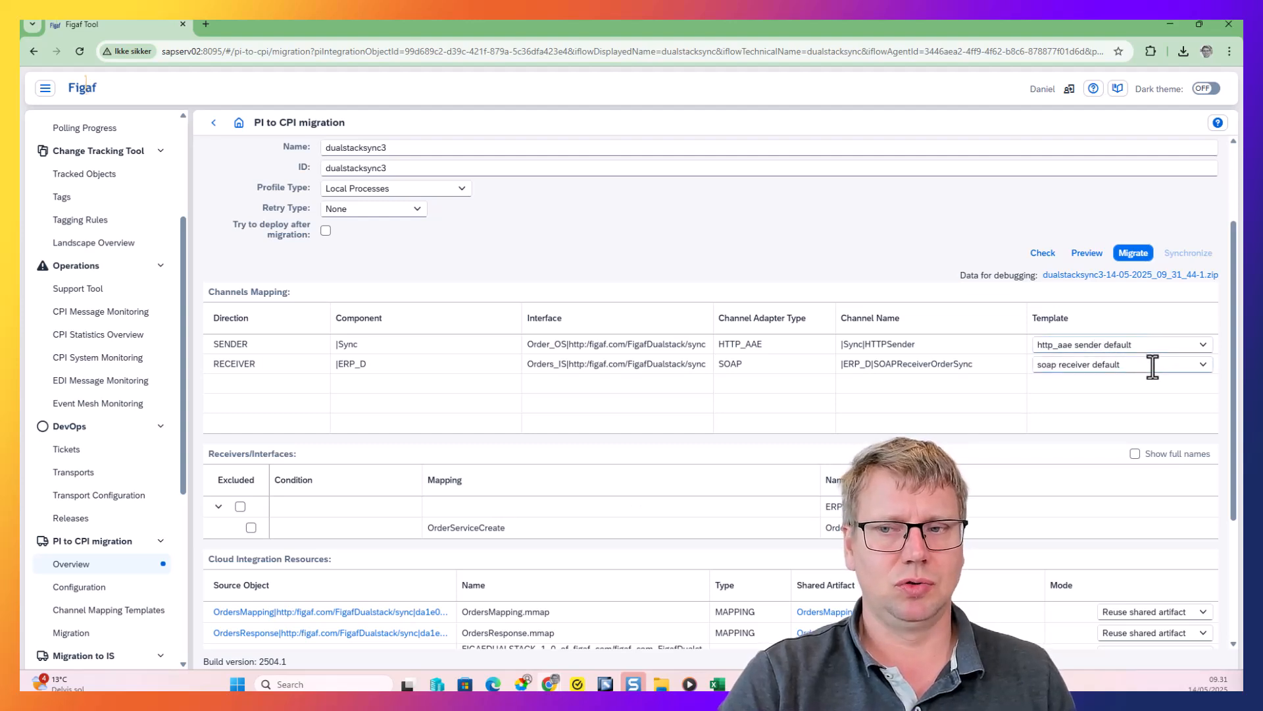
scroll(752, 535, down, 2)
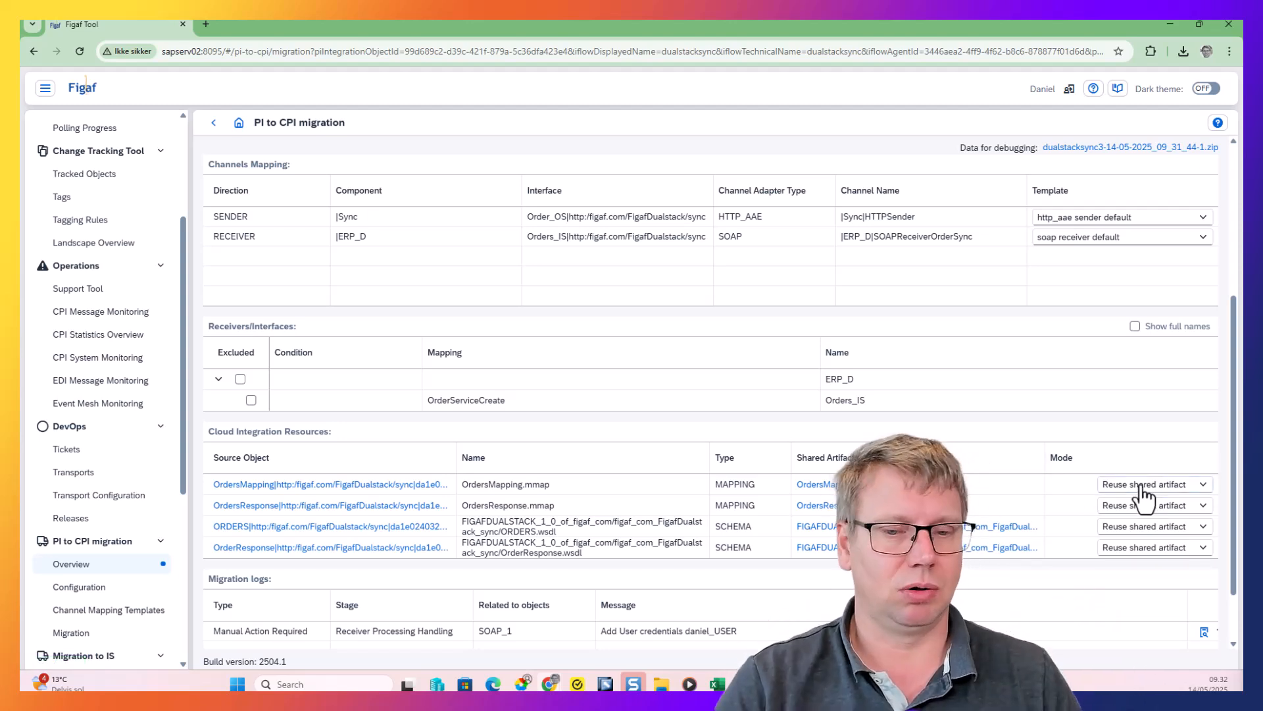
scroll(790, 592, down, 2)
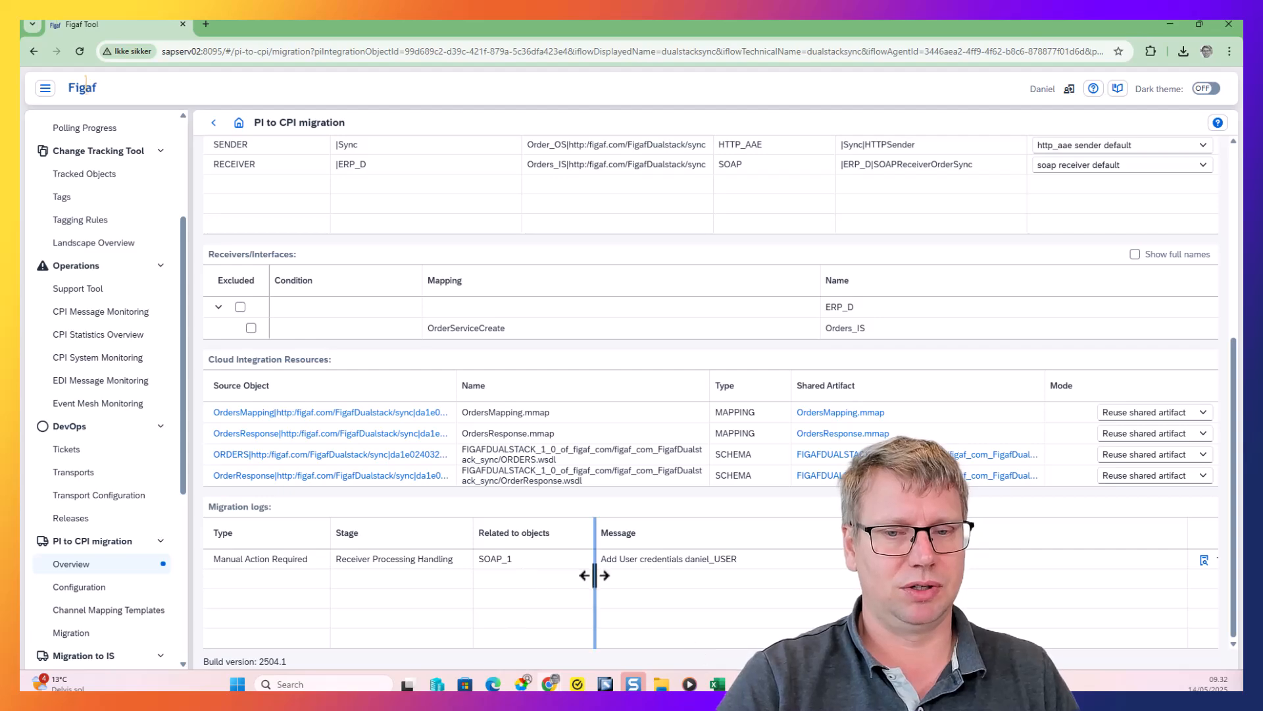
scroll(776, 570, up, 5)
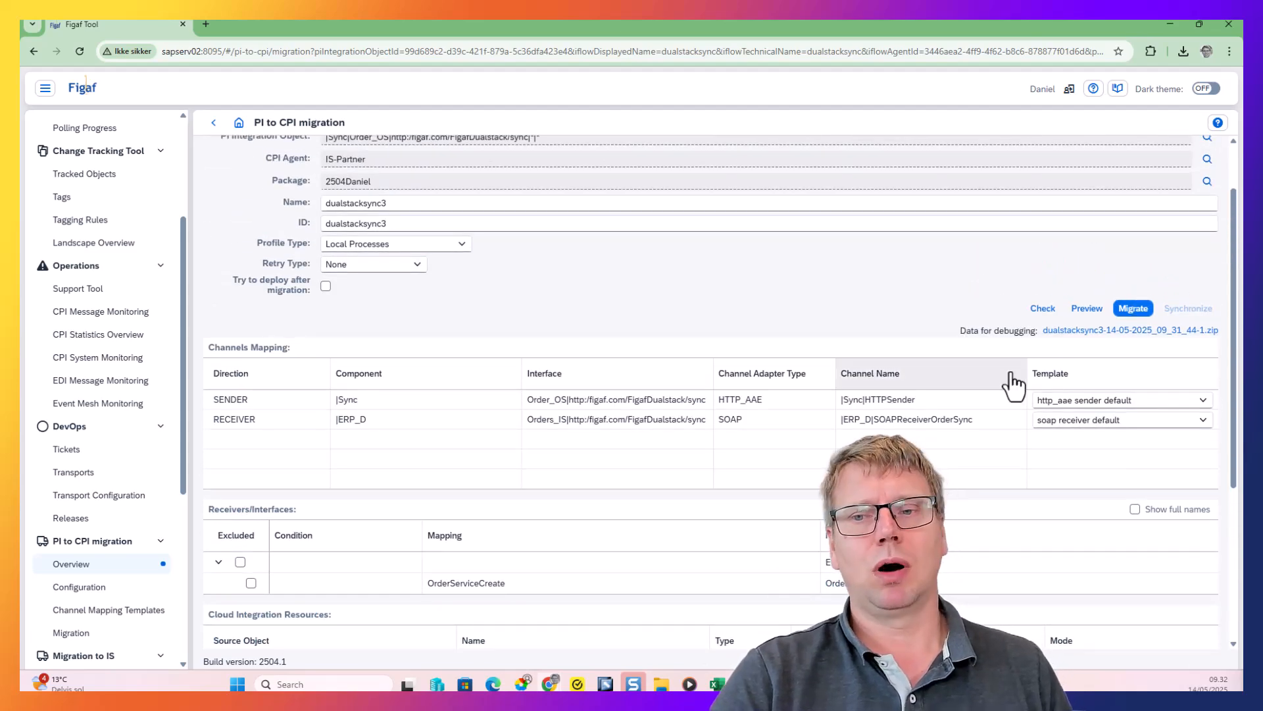
Preview the dualstacksync3 iFlow, examine its main process and its mapping and request-reply steps, and close the preview
click(1086, 308)
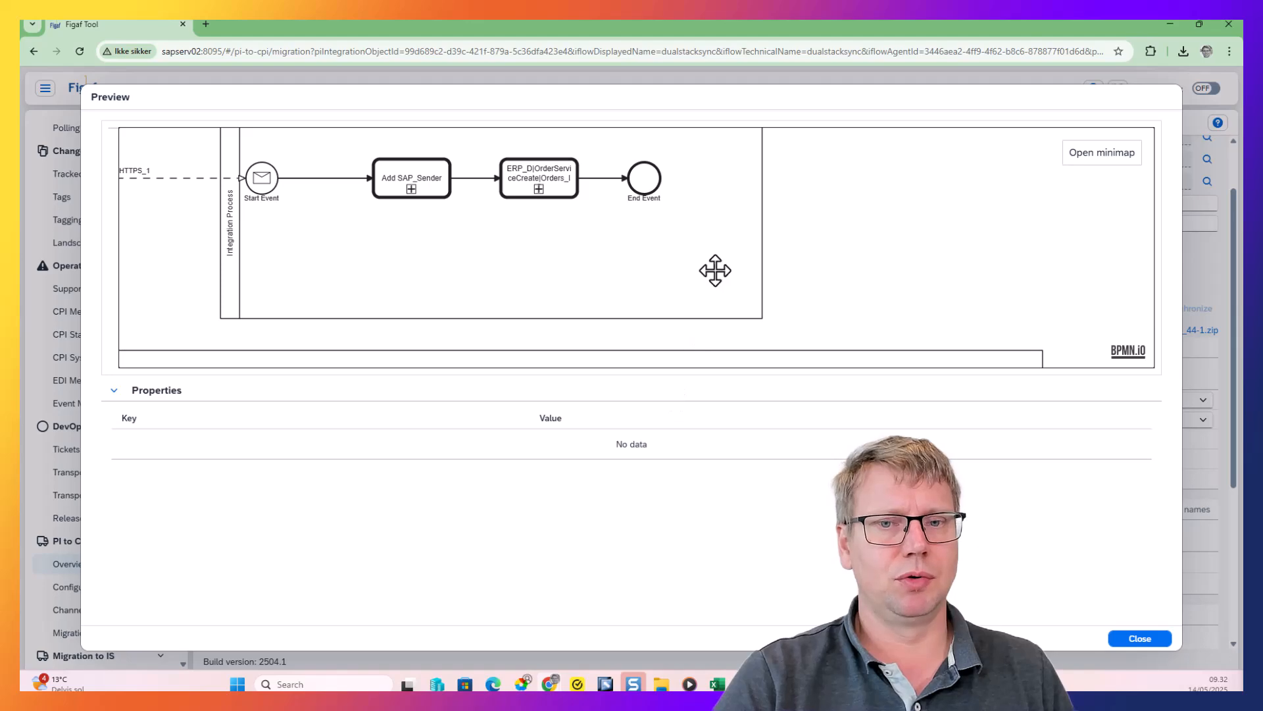
scroll(716, 270, up, 2)
drag(922, 233, 936, 214)
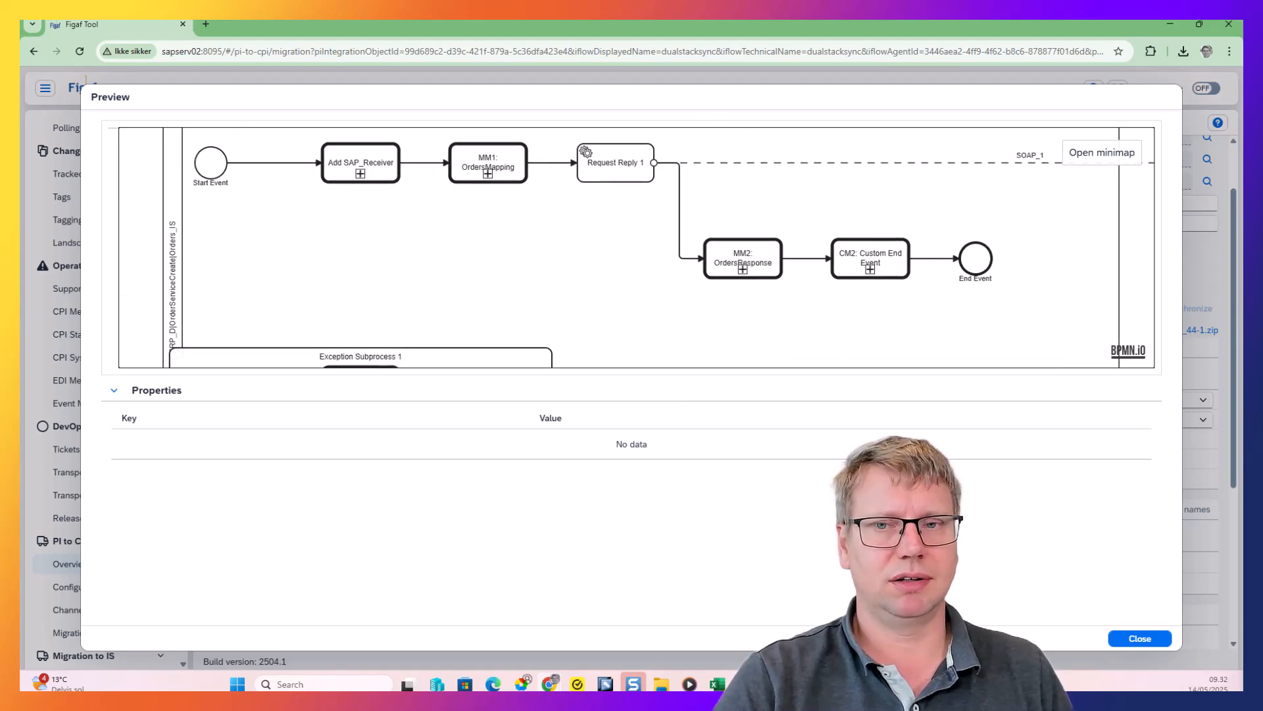
click(1139, 640)
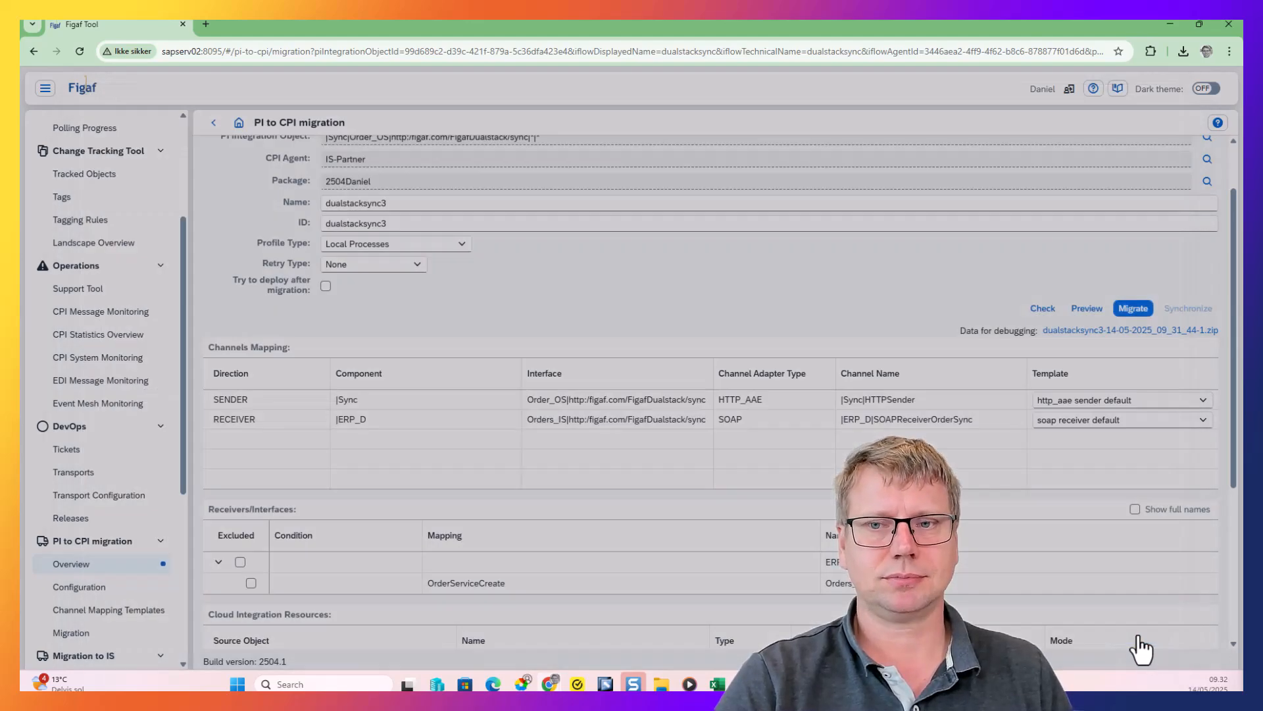
Rerun the migration check for dualstacksync3 and migrate the object to Cloud Integration
click(1038, 308)
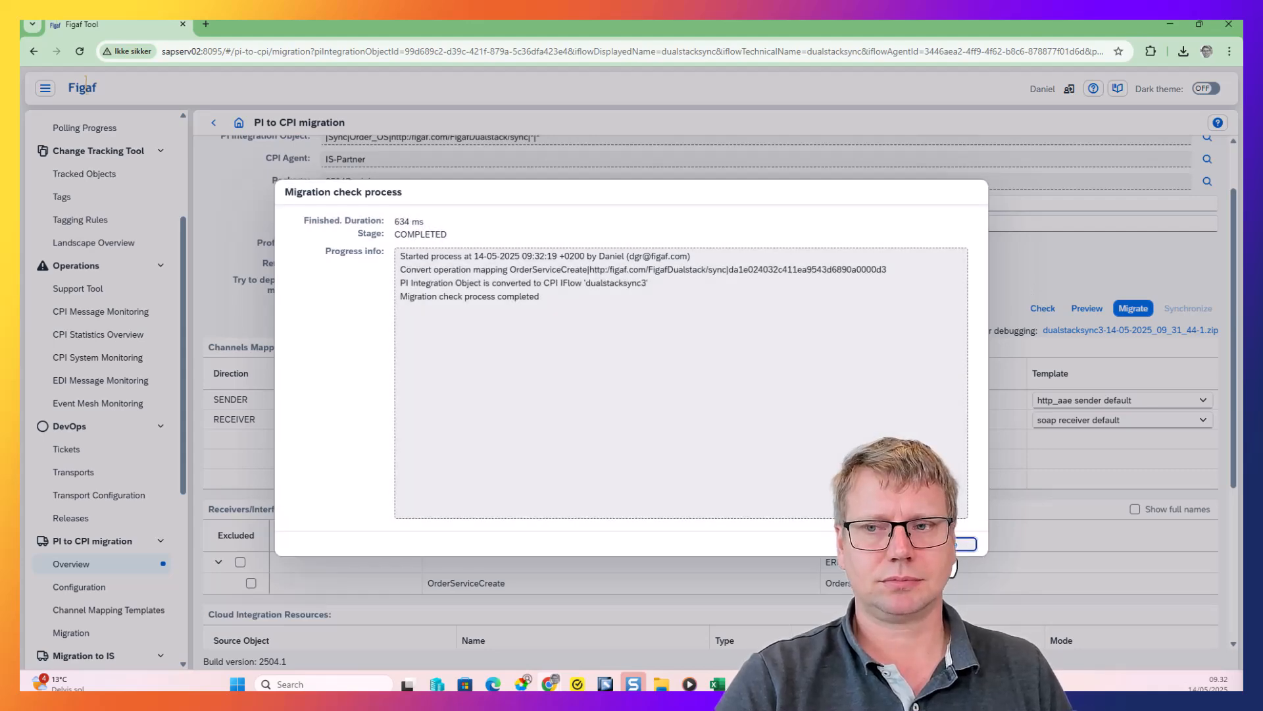
click(958, 544)
click(1126, 307)
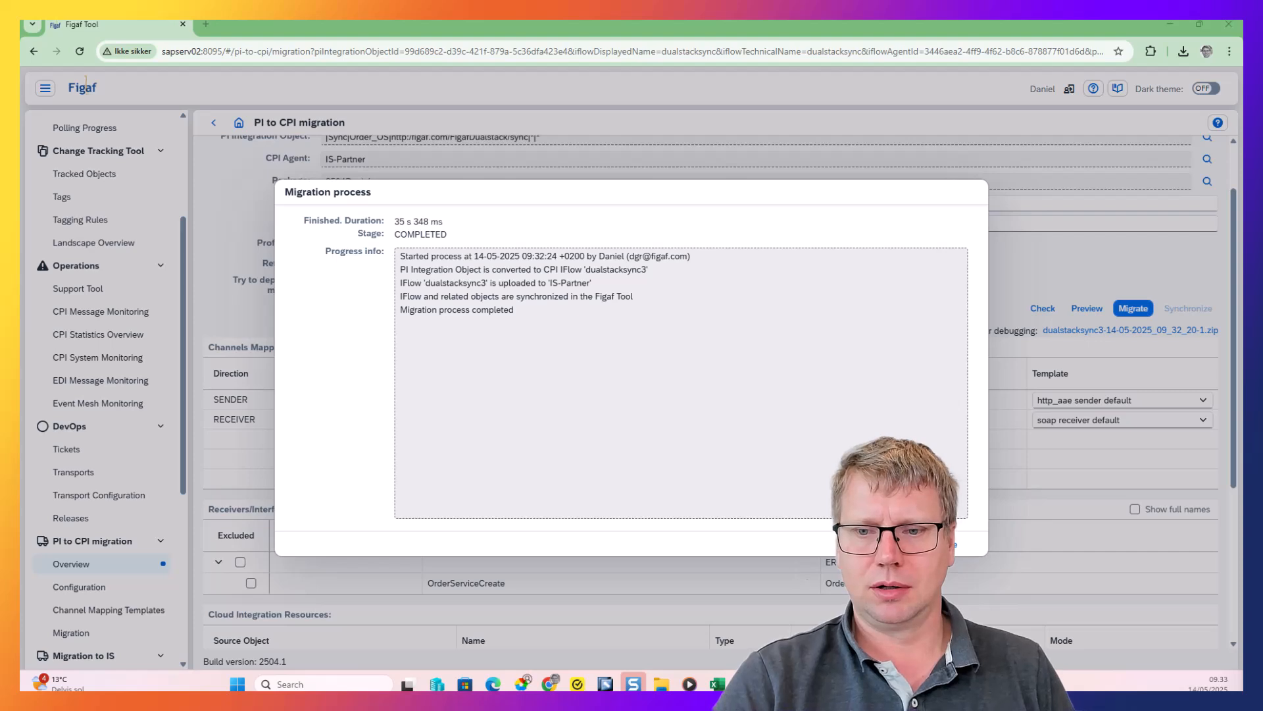
click(958, 545)
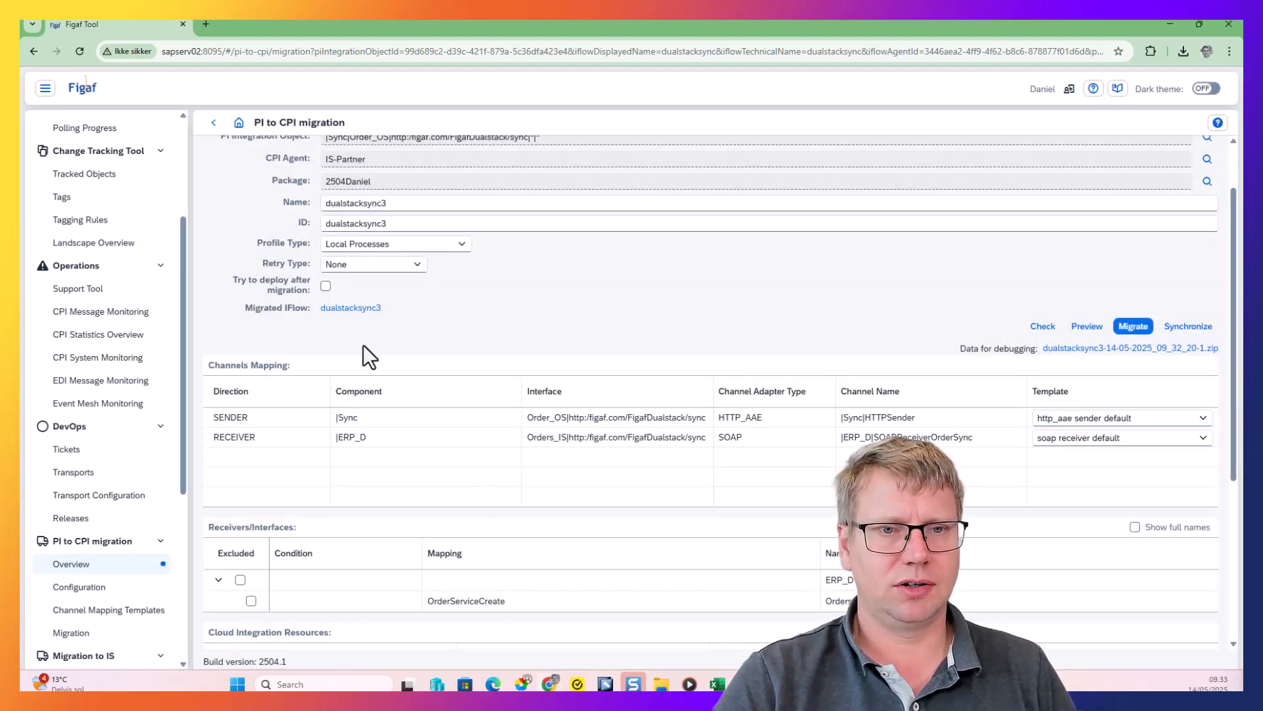
Open the migrated dualstacksync3 iFlow in Cloud Integration and examine its mapping steps and exception handling processes
click(353, 308)
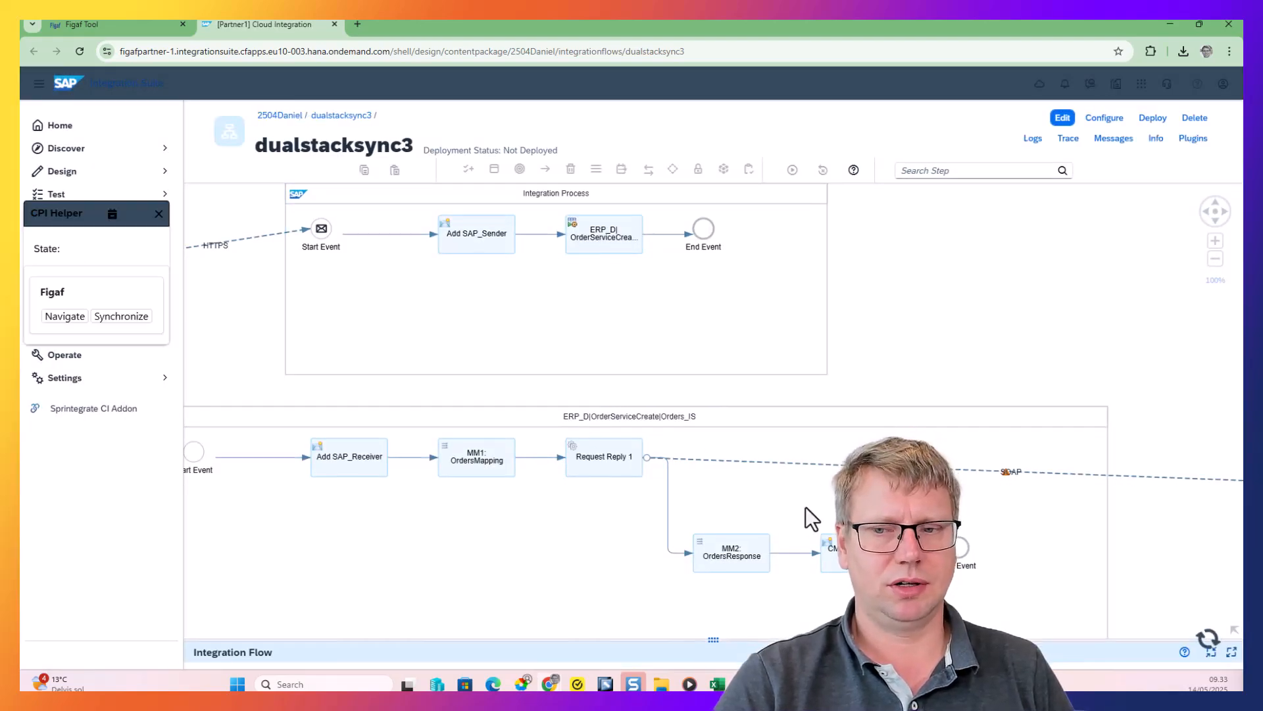
click(495, 457)
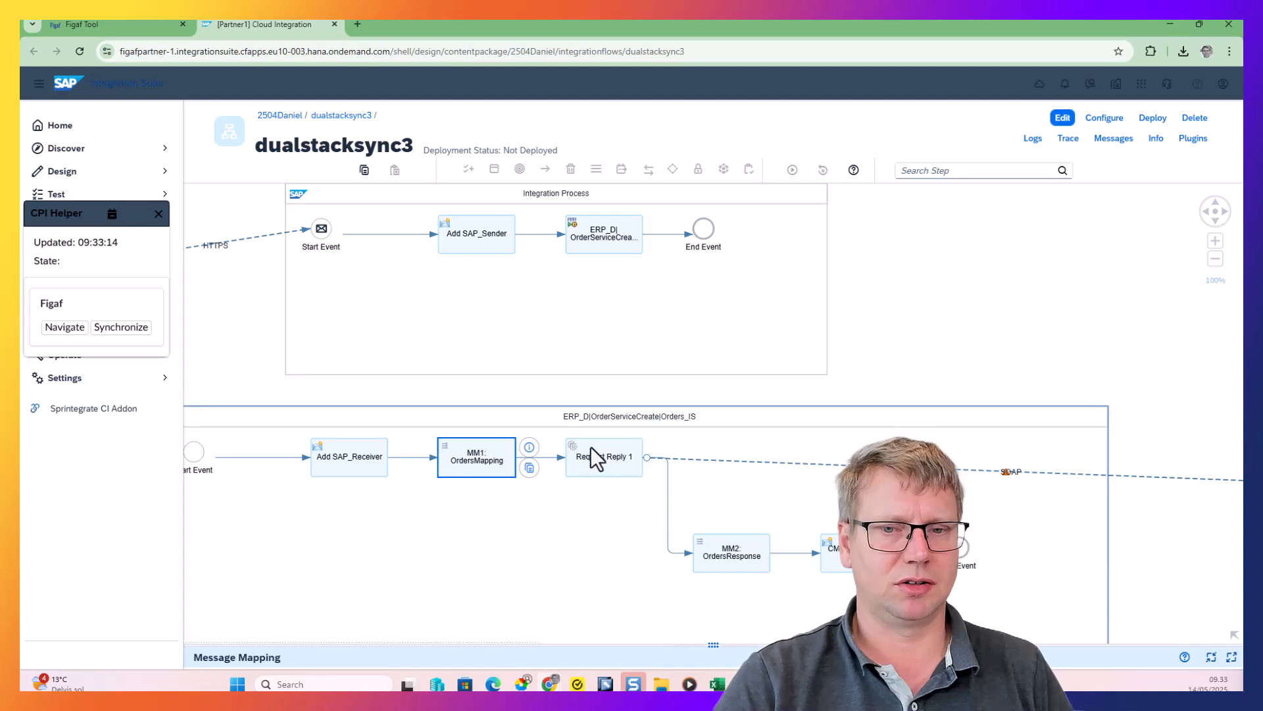
drag(1000, 373, 1181, 132)
drag(783, 535, 587, 292)
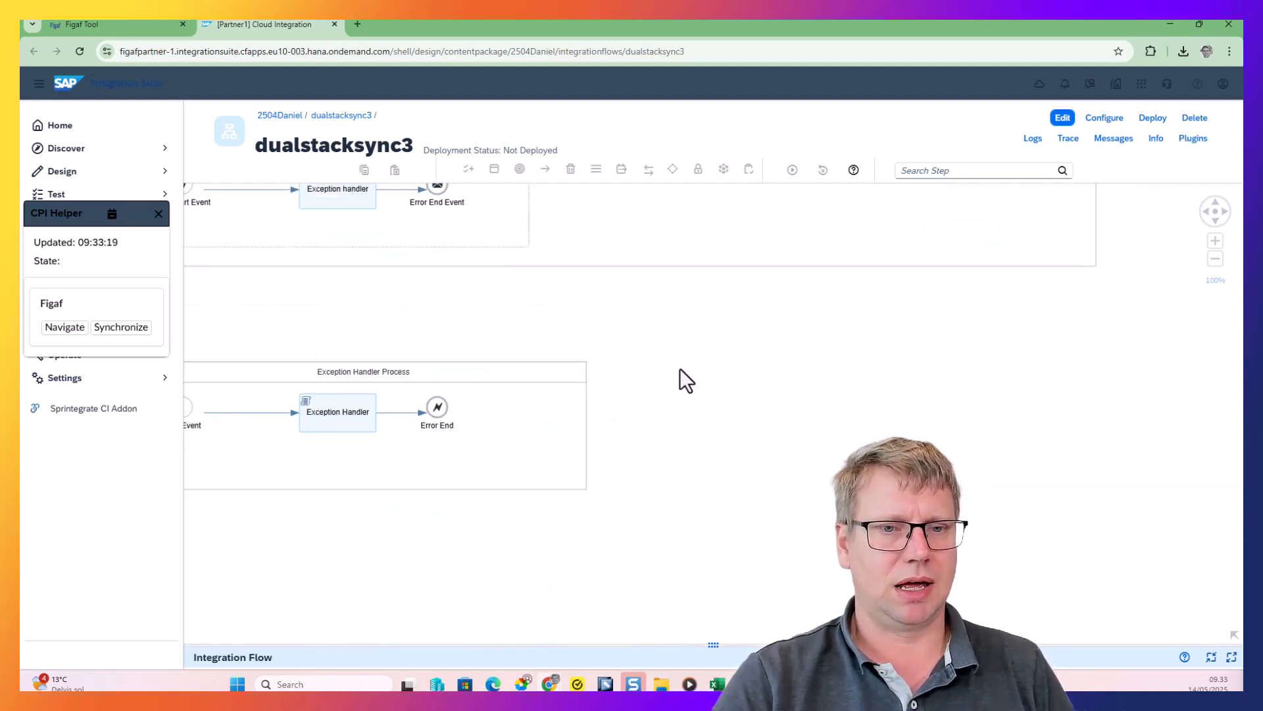
drag(694, 502, 693, 612)
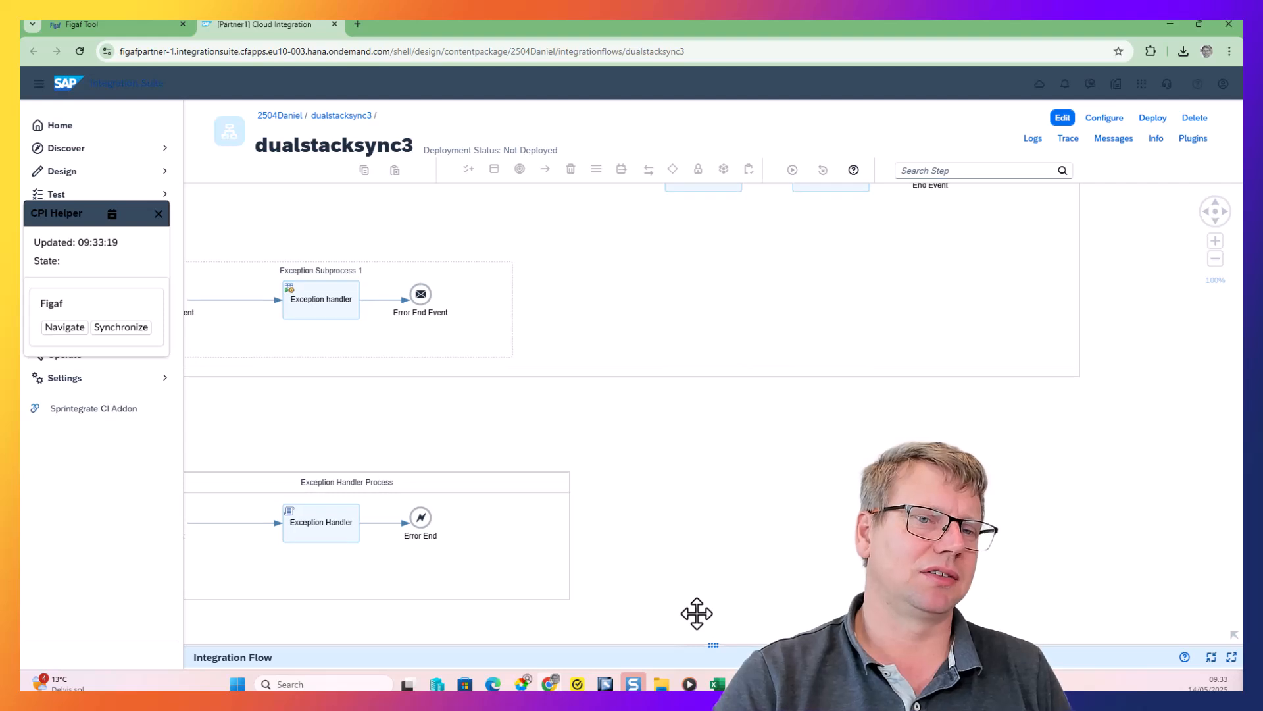
drag(767, 582, 764, 626)
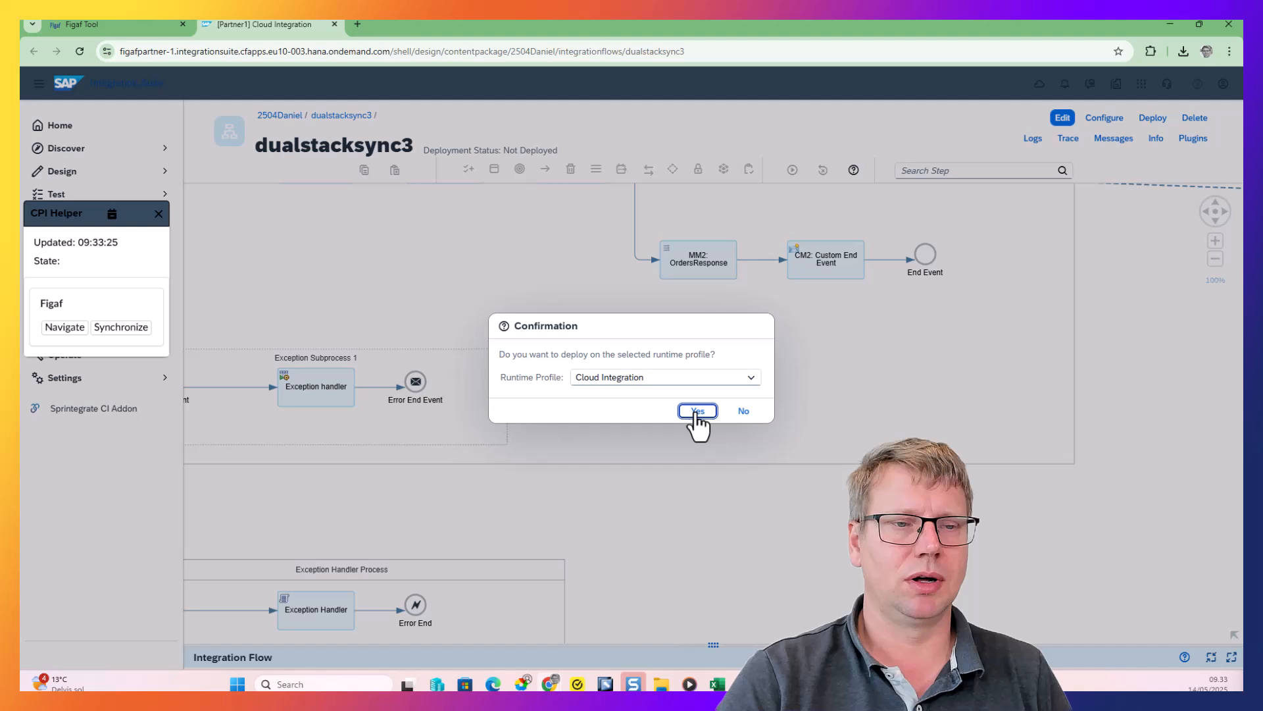
Deploy the dualstacksync3 iFlow
click(696, 412)
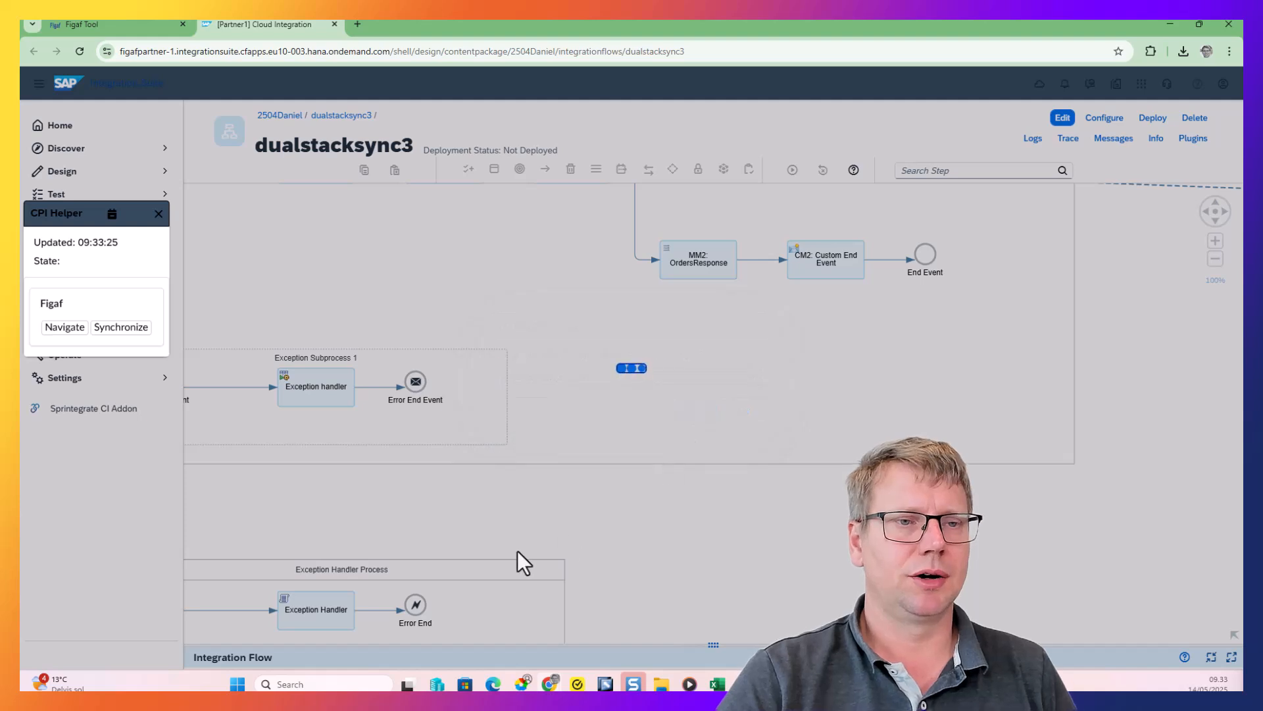
click(701, 396)
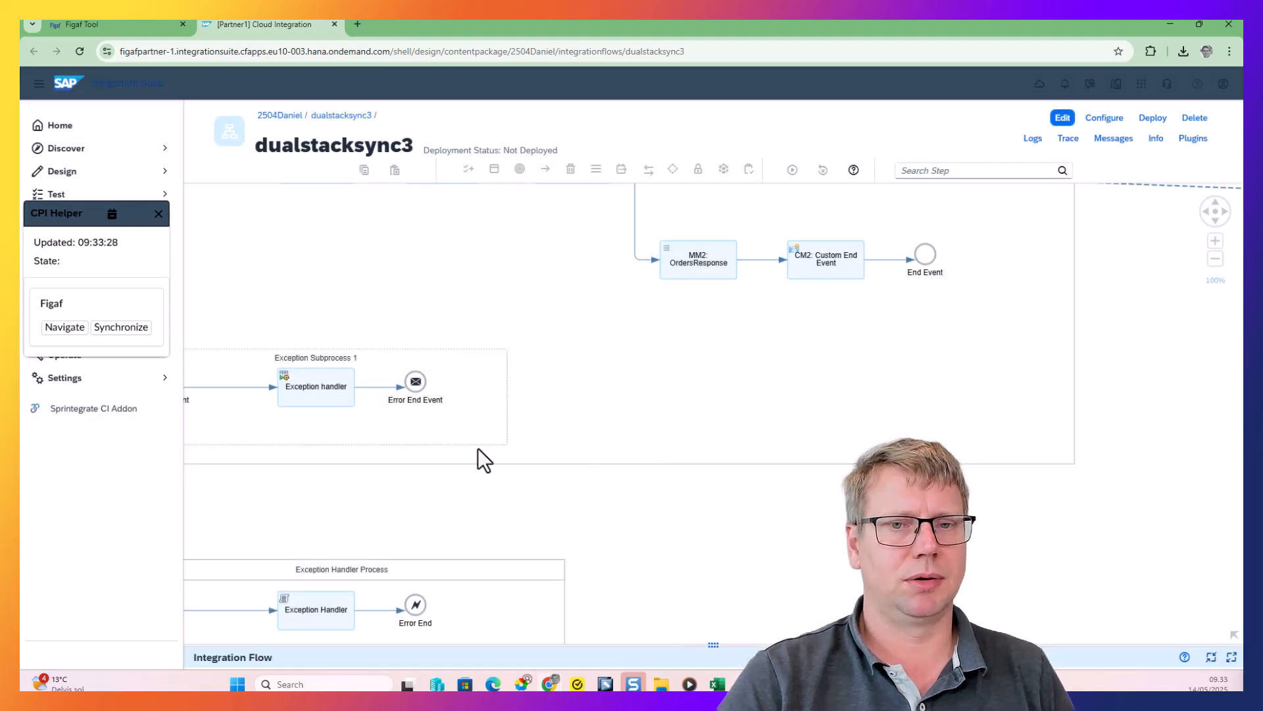
Switch back to Figaf and create a message recording request for the dualstacksync3 entry in a new test suite titled "Dualstack demo2"
click(132, 23)
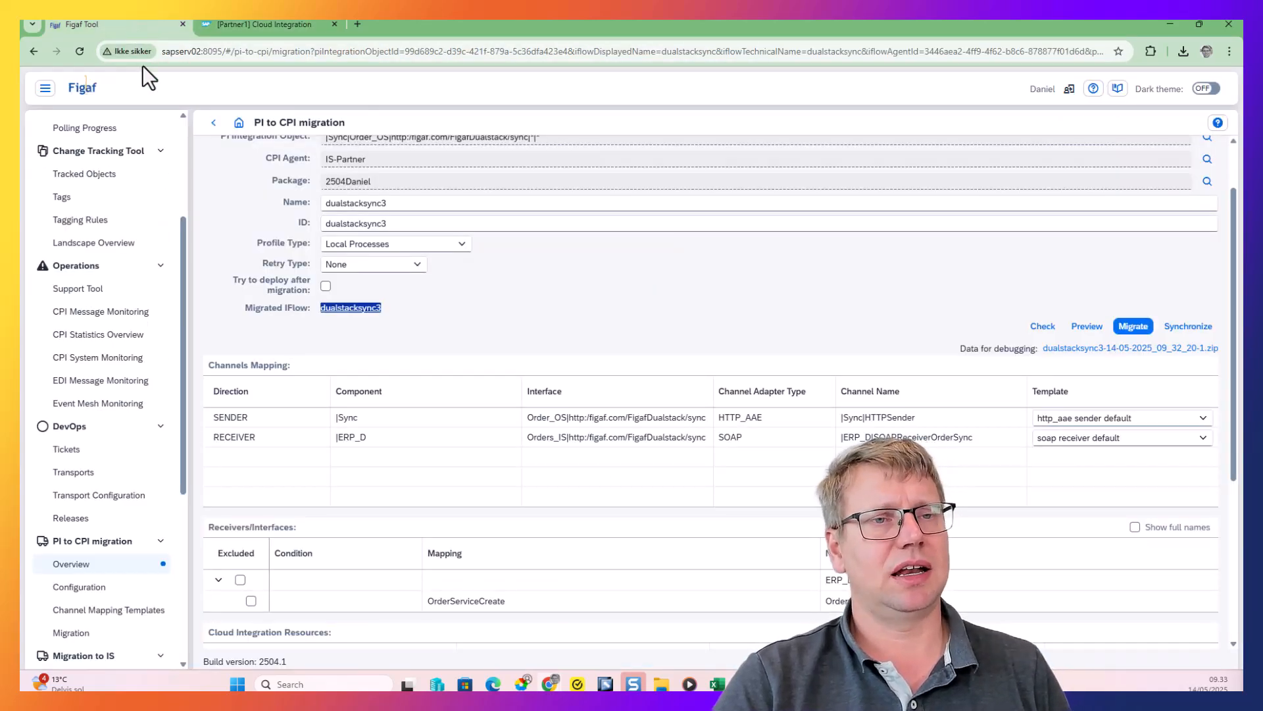
click(213, 123)
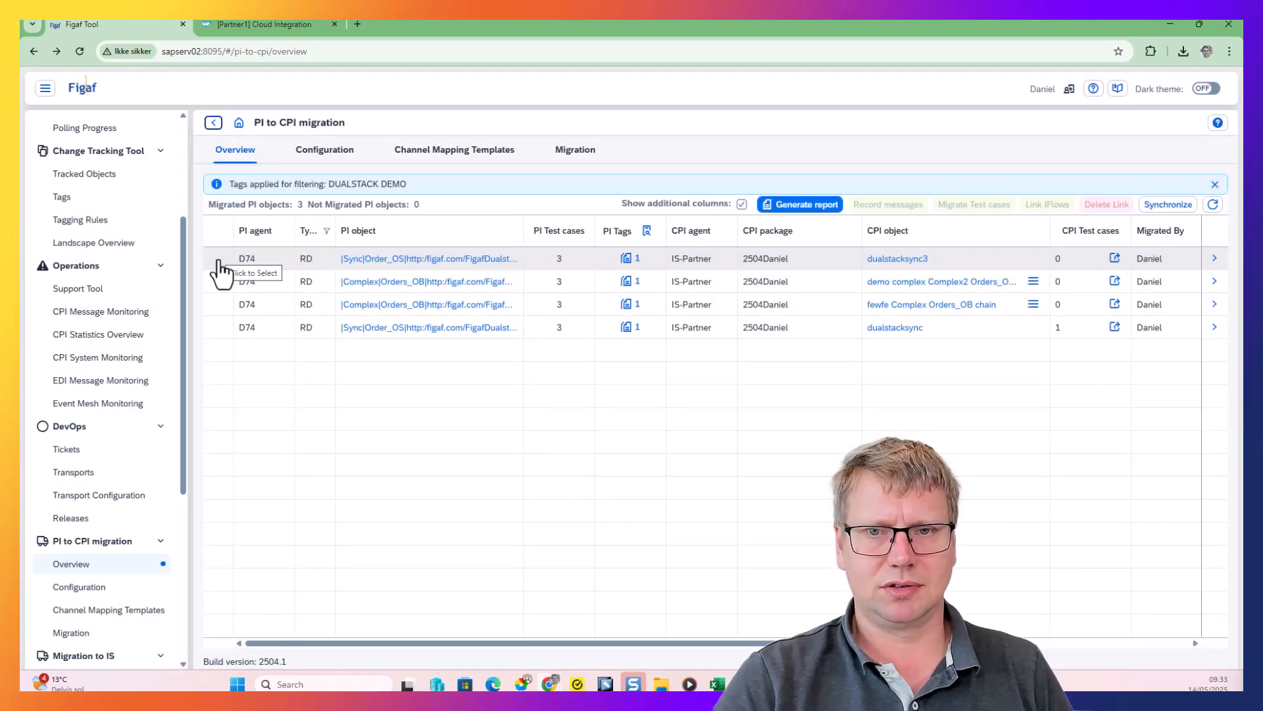
click(221, 272)
click(892, 204)
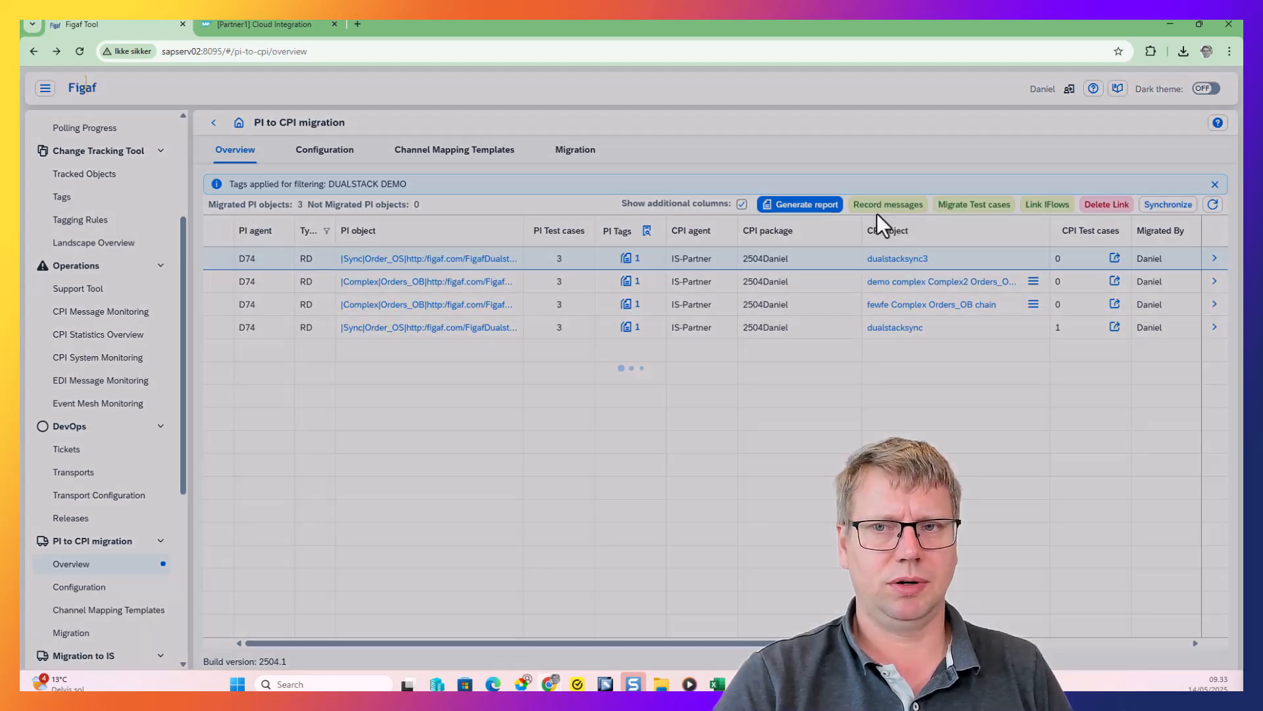
text(Deu)
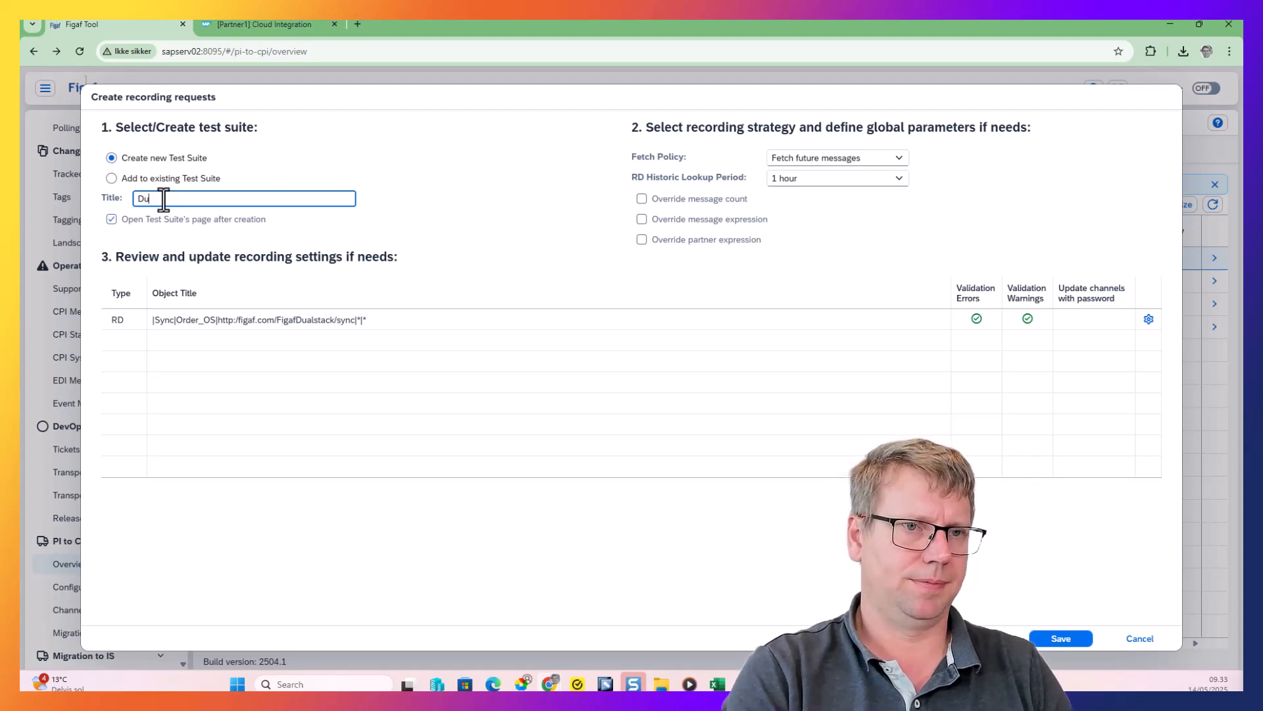
text(las)
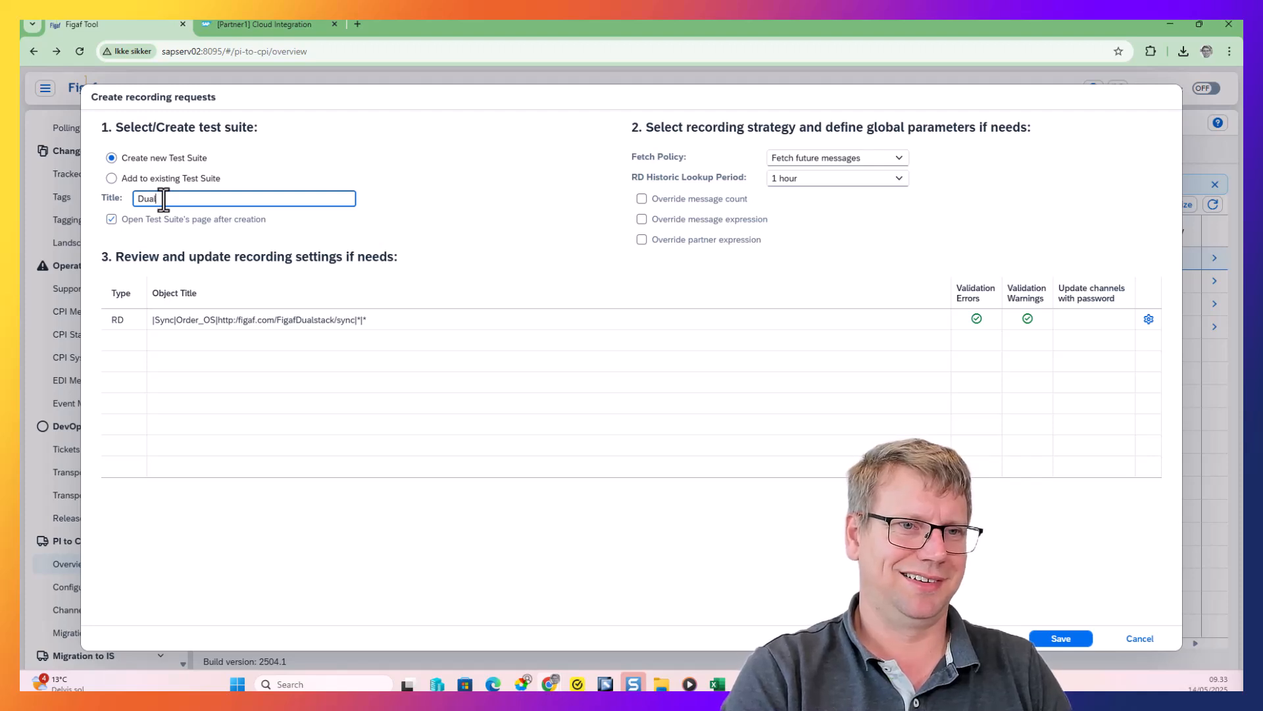
text(emo2)
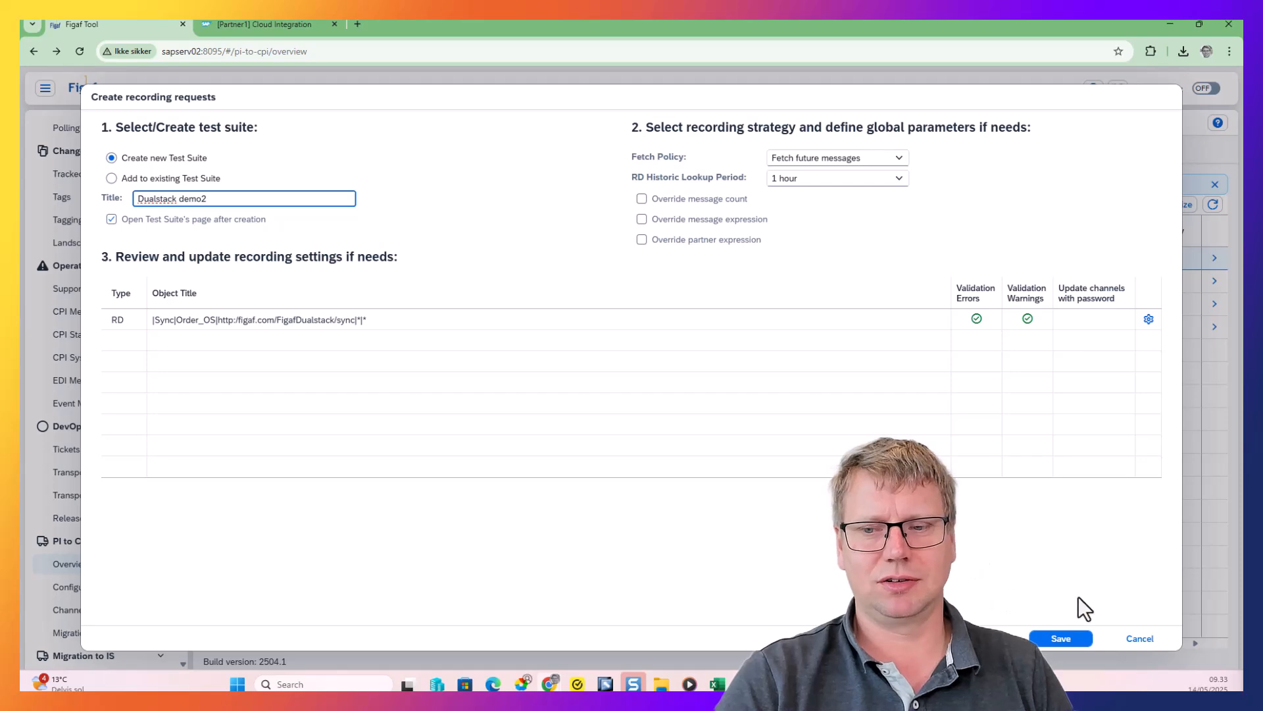
click(1066, 638)
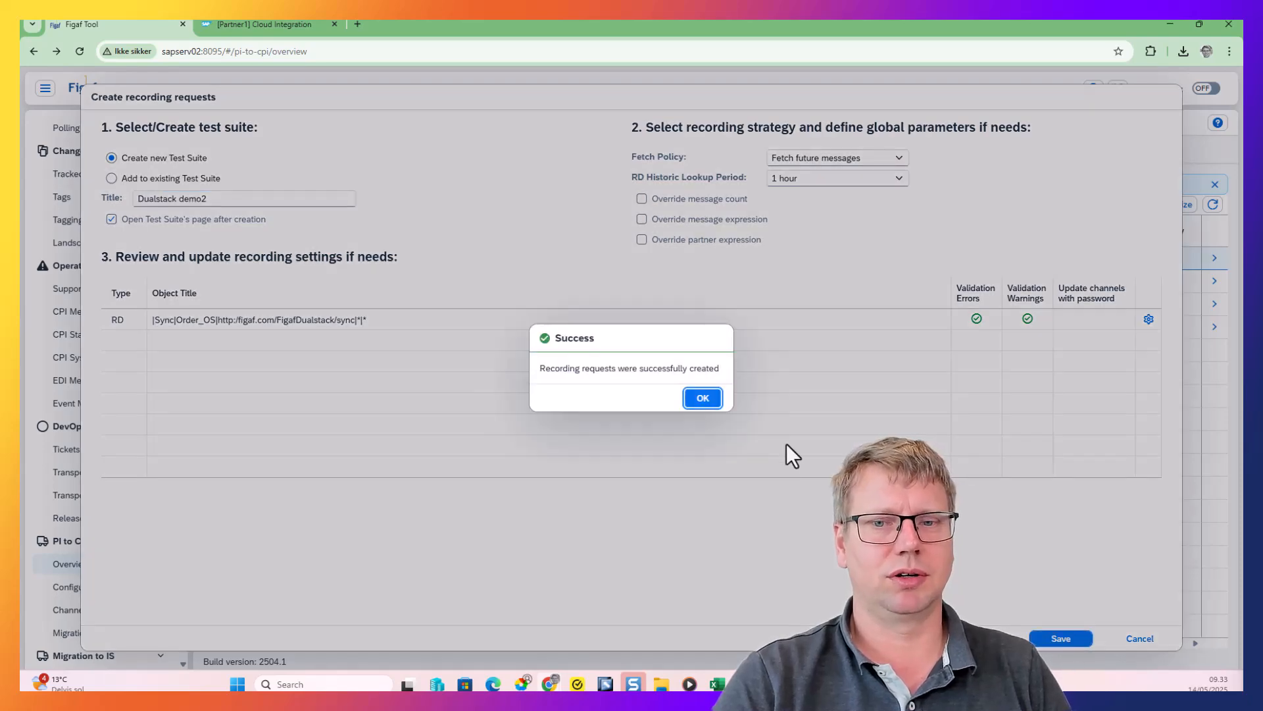
click(687, 402)
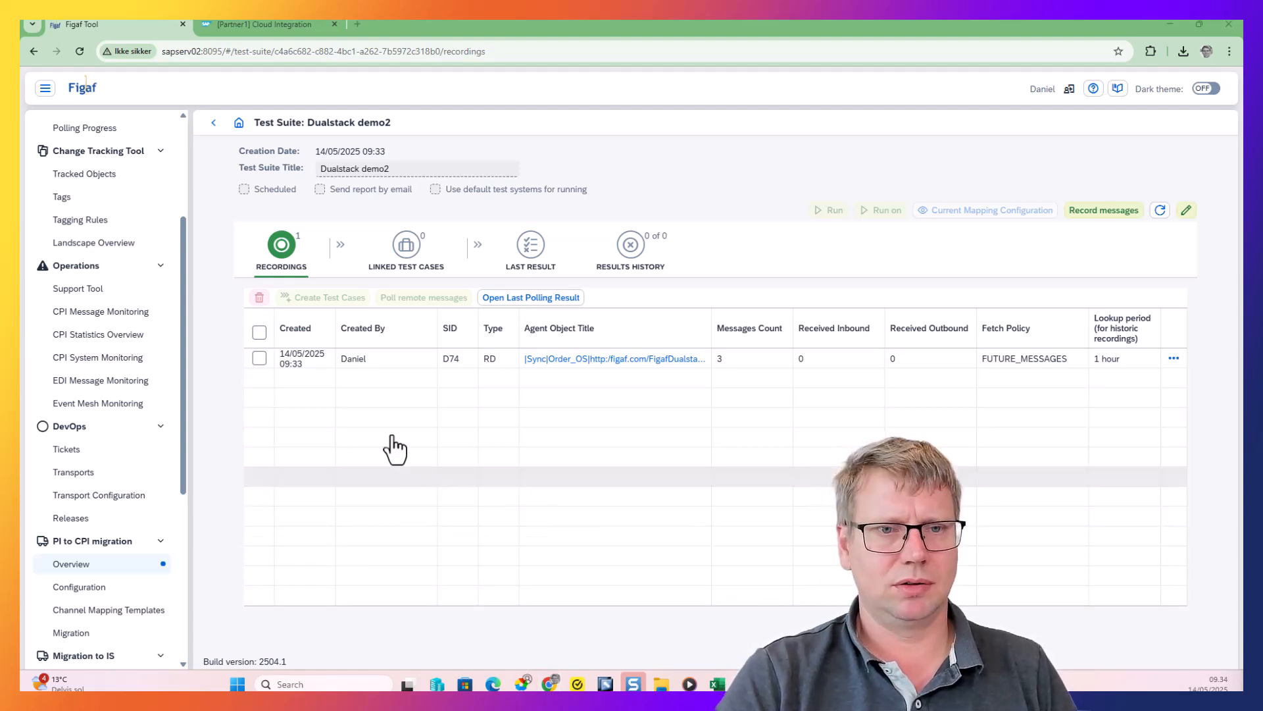
Poll the remote messages for the Order_OS recording, refresh the polling results and view the recorded messages in the recording details
click(259, 358)
click(406, 299)
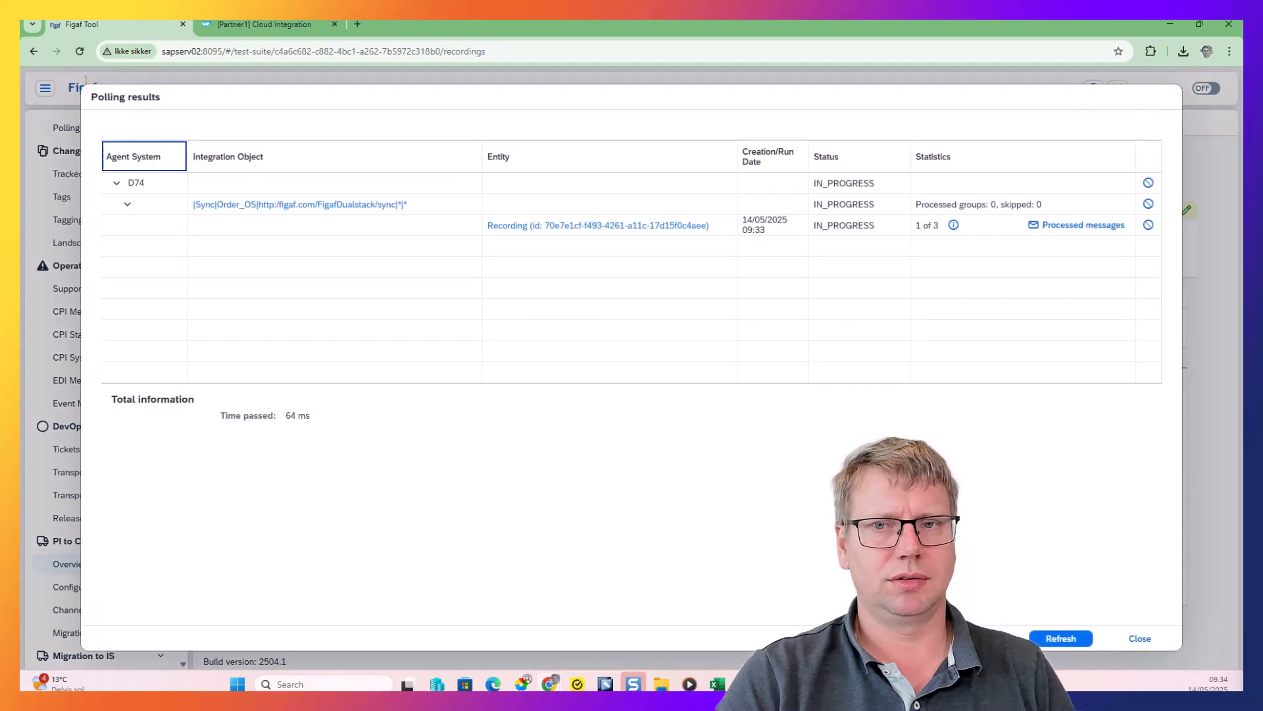
click(1061, 638)
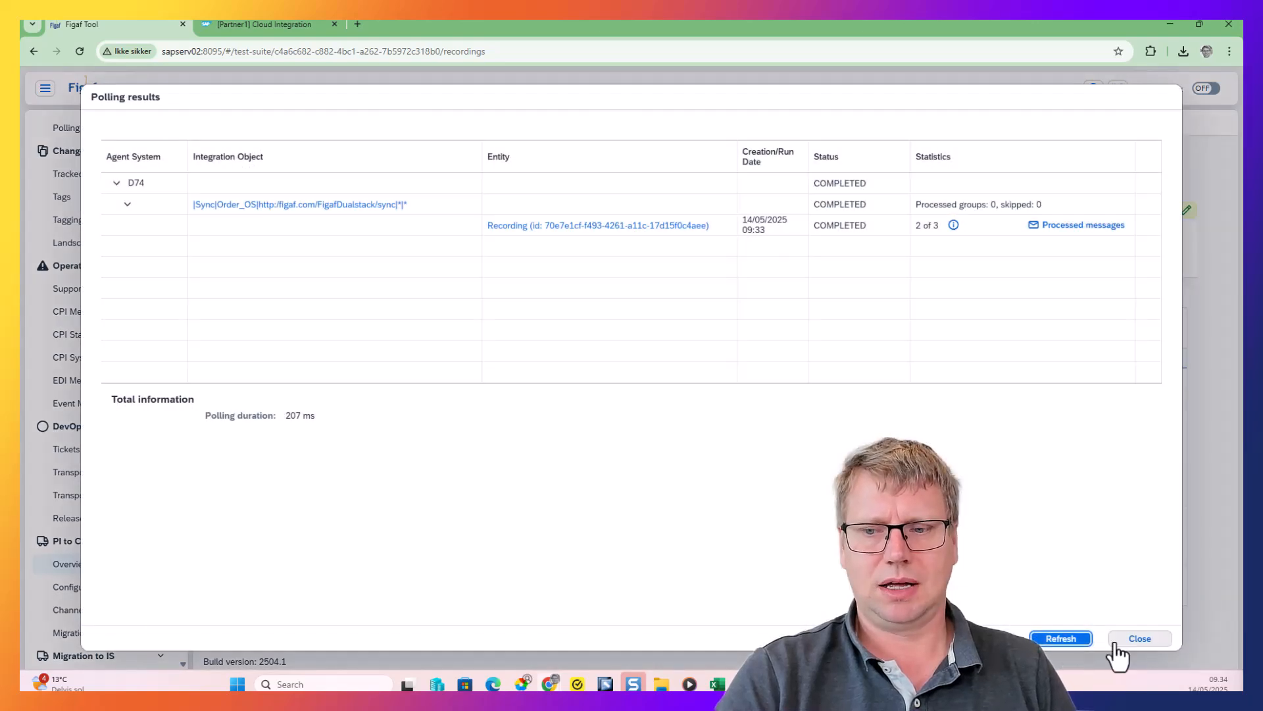
click(1122, 638)
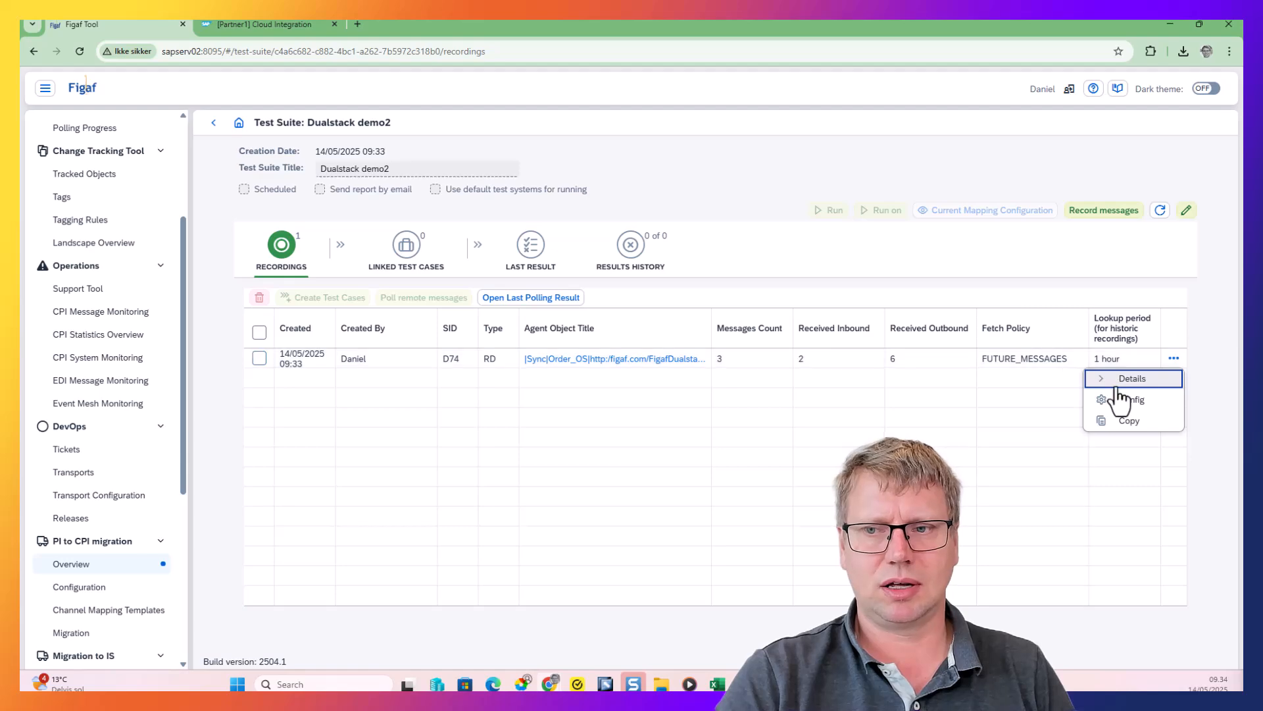
click(1113, 380)
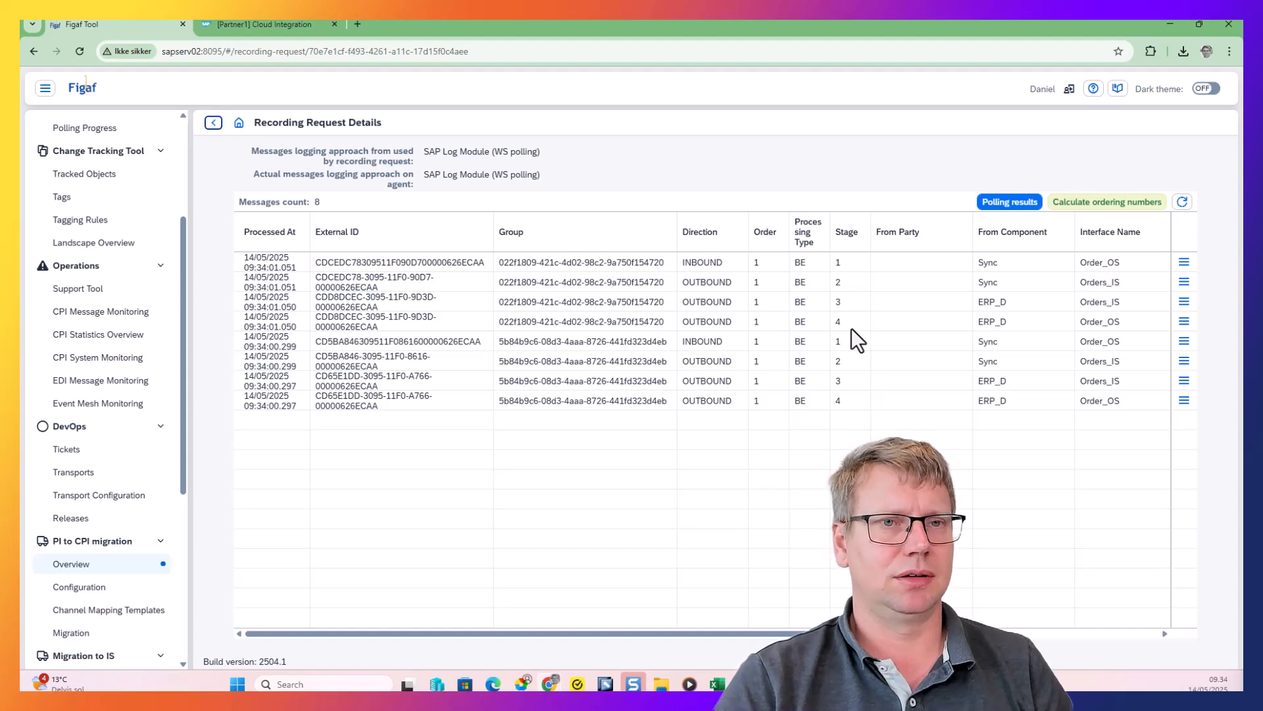
click(214, 123)
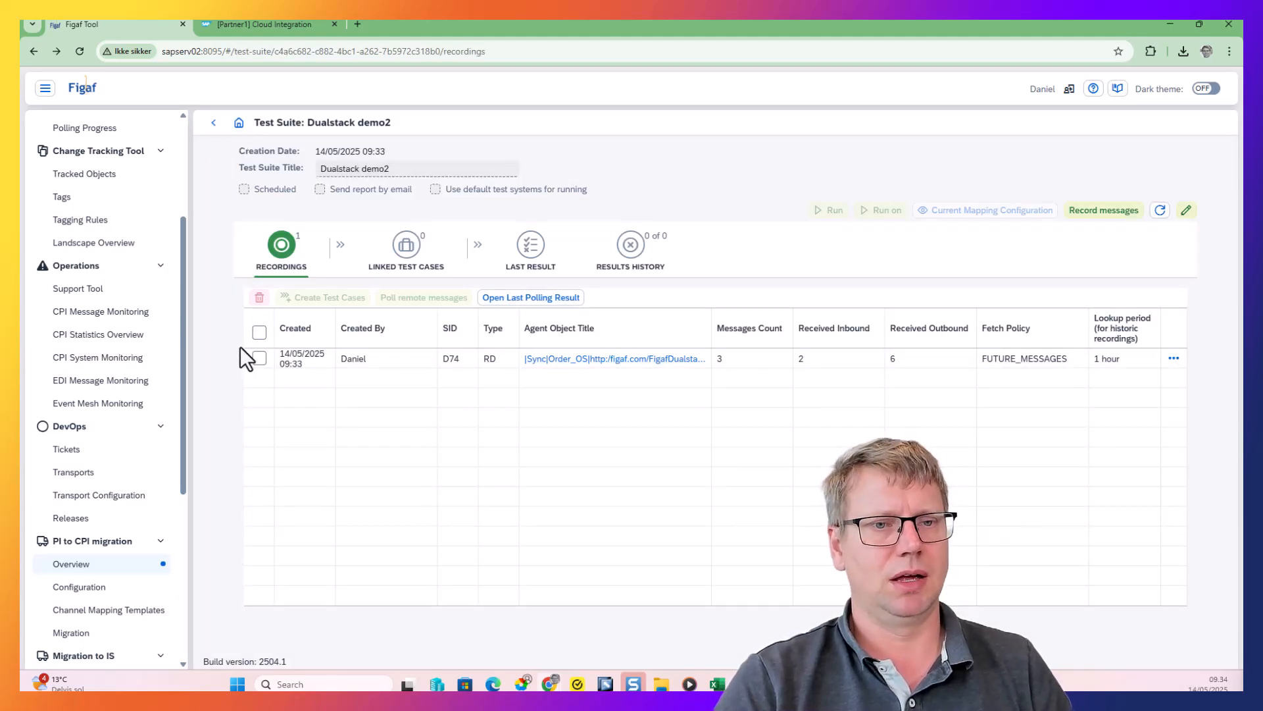
Create a regression test case from the Order_OS recording and delete the recording from the test suite
click(259, 358)
click(299, 299)
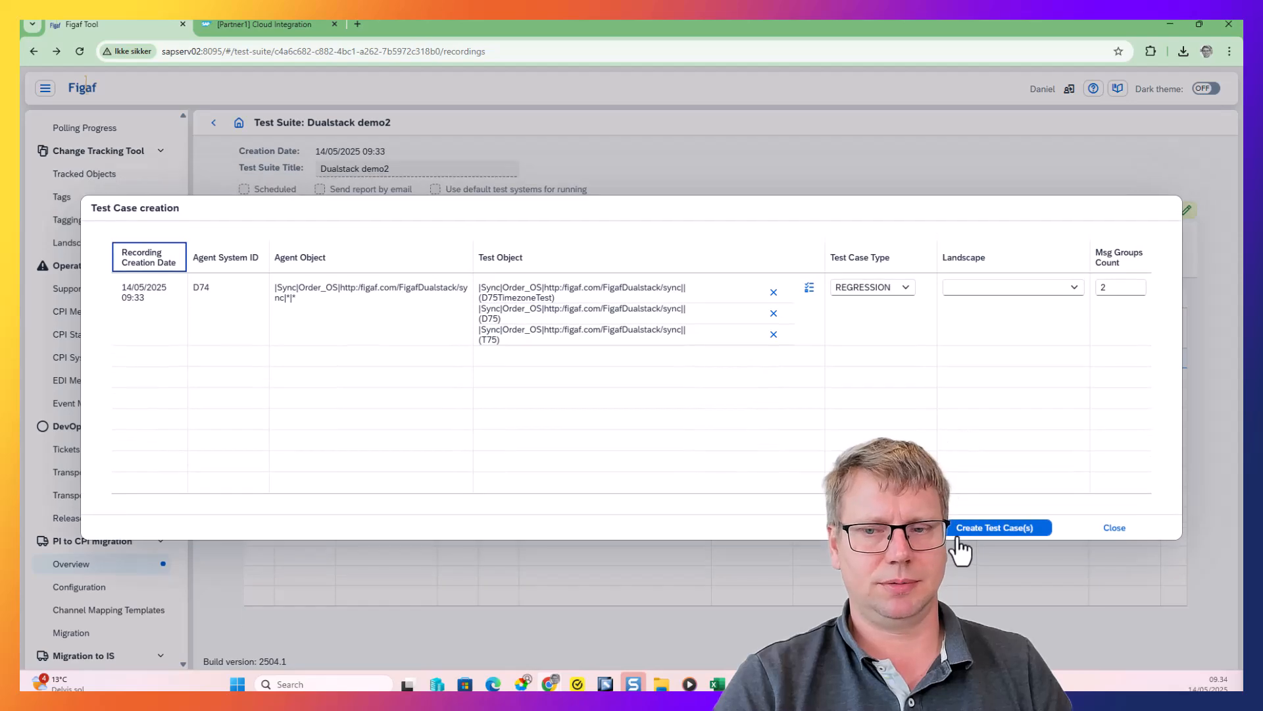
click(968, 528)
click(684, 397)
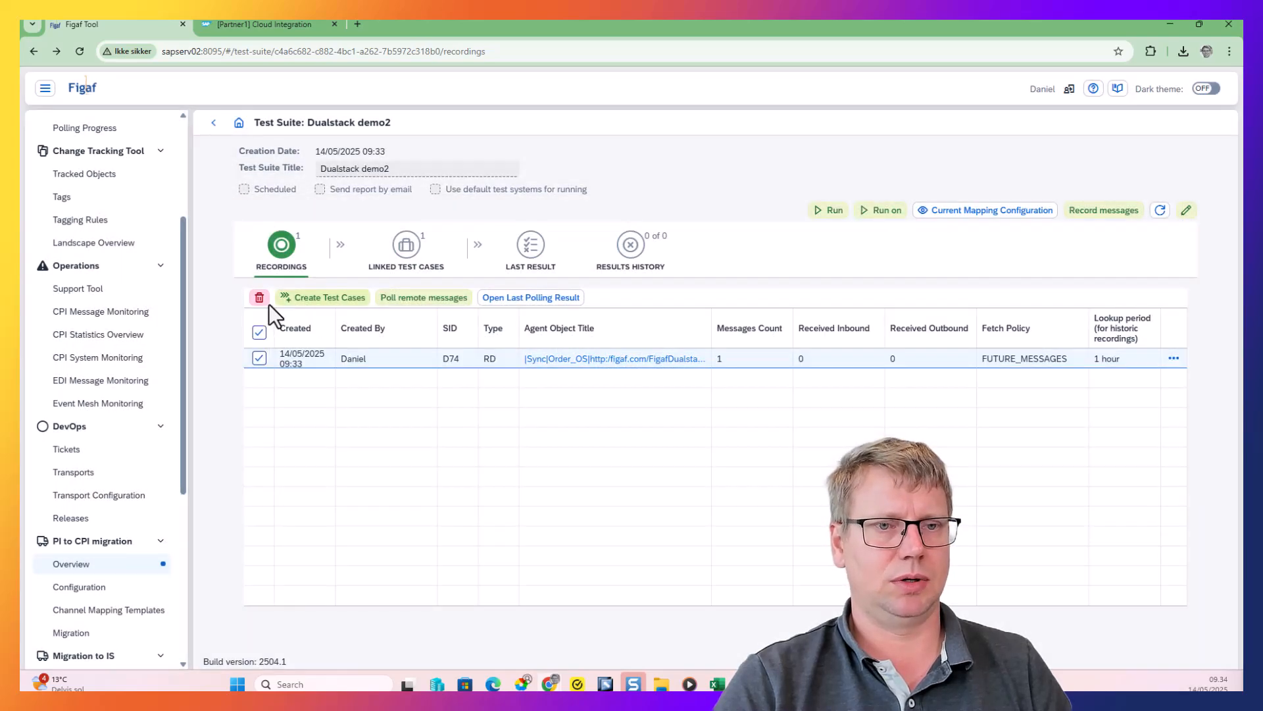
click(259, 298)
click(667, 399)
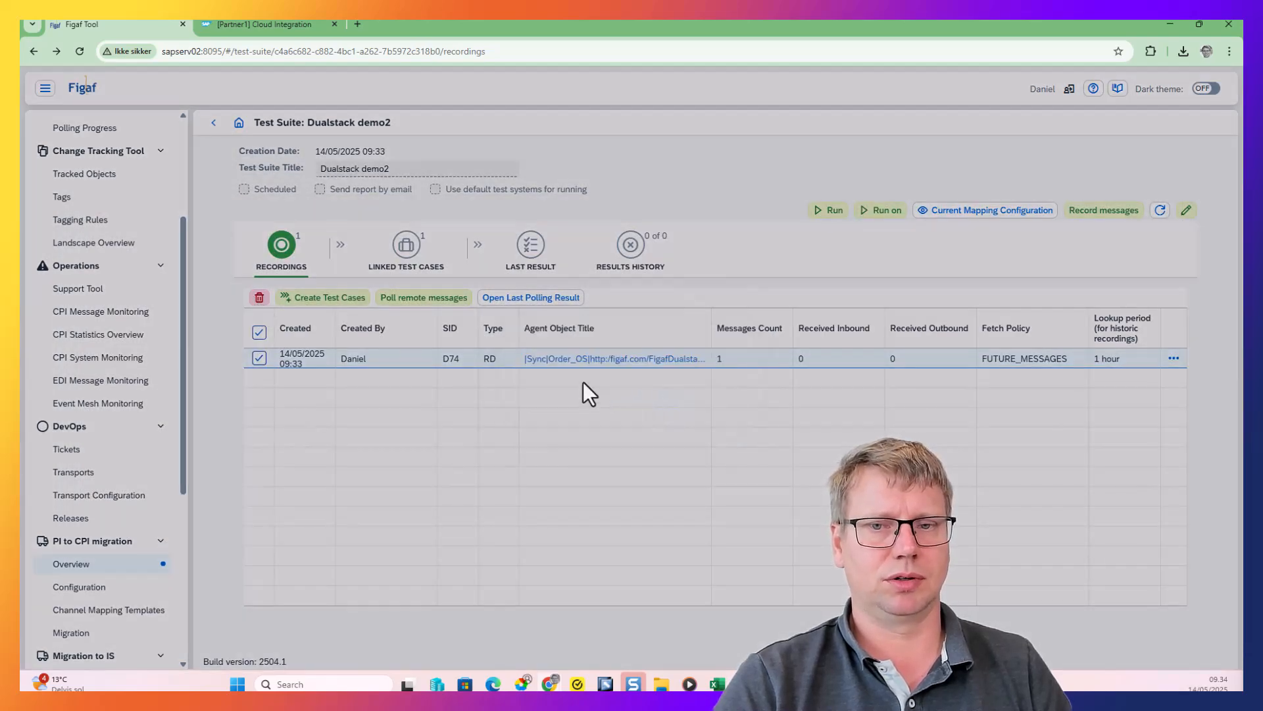
click(716, 398)
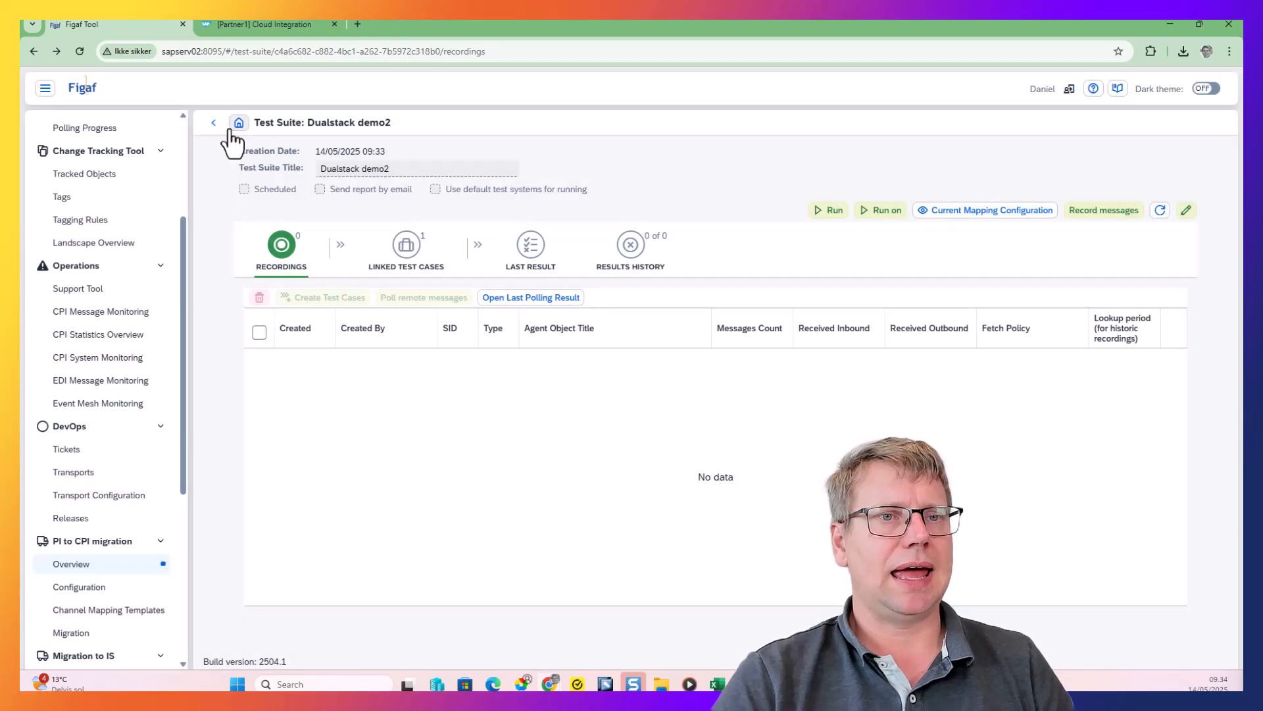
Set up the CPI migration of the newest Order_OS test case linked to dualstacksync3, adding it to the existing test suite Dualstack demo2
click(215, 123)
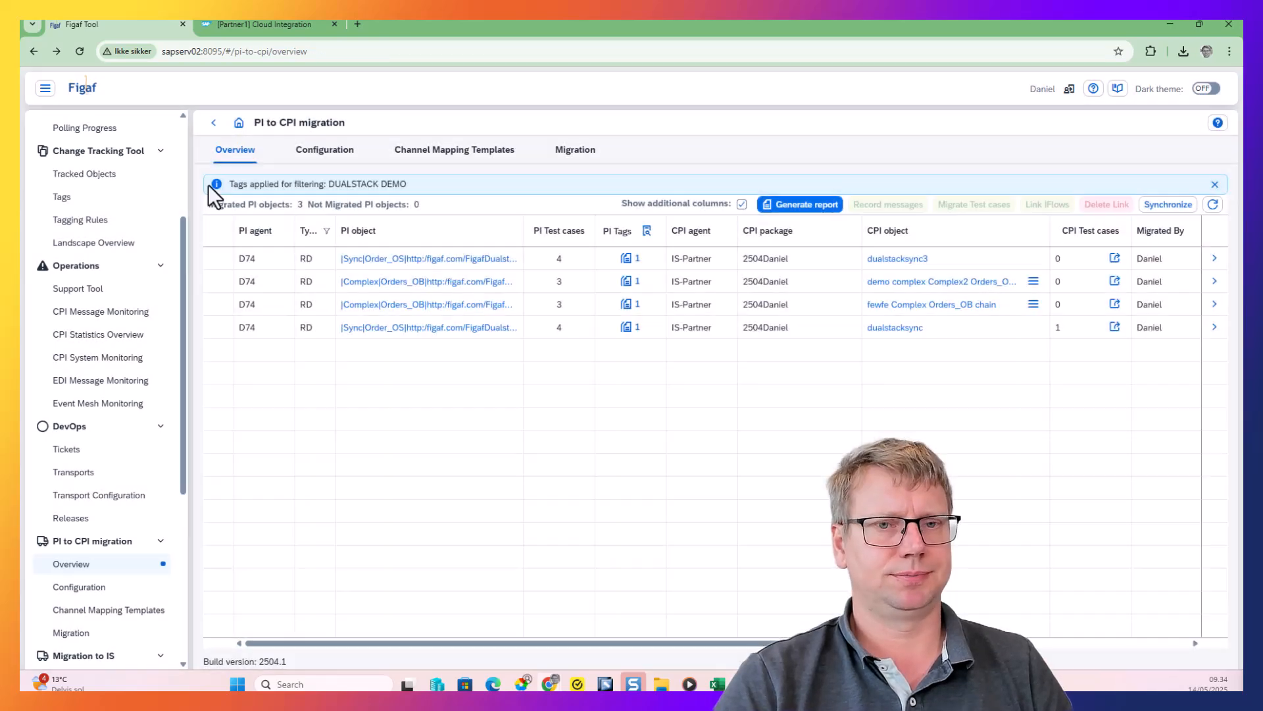
click(237, 256)
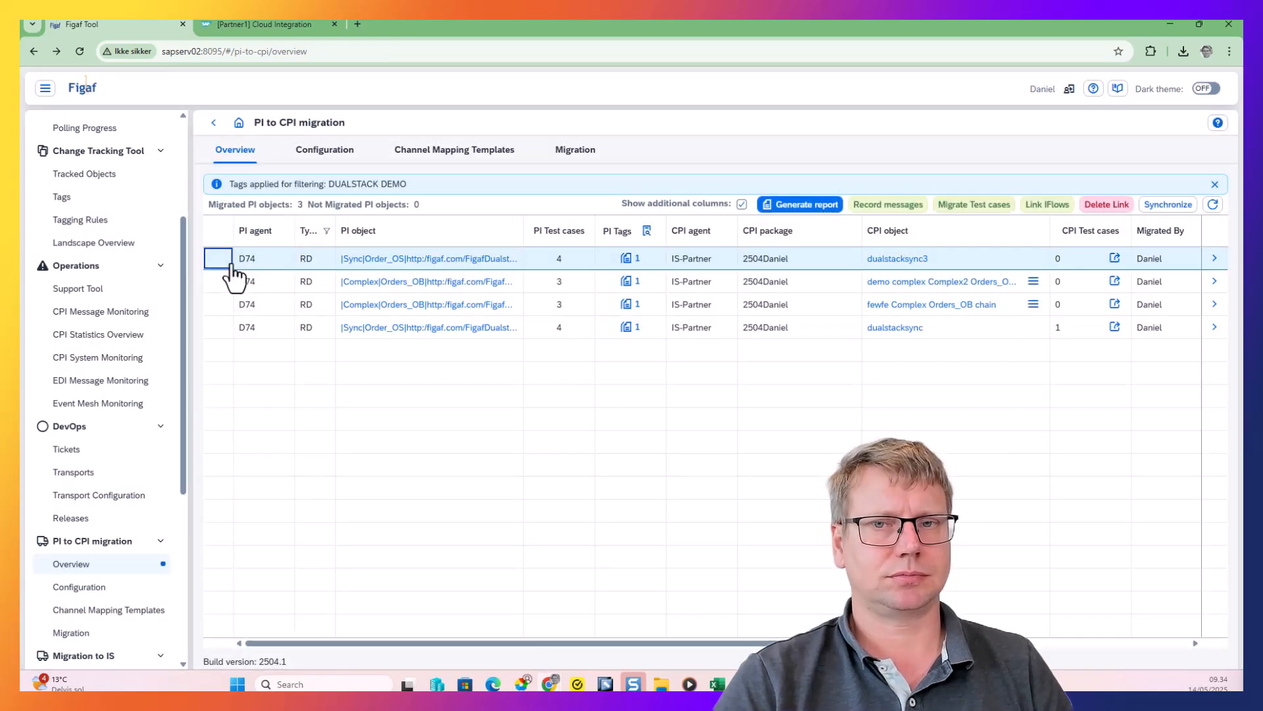
click(991, 208)
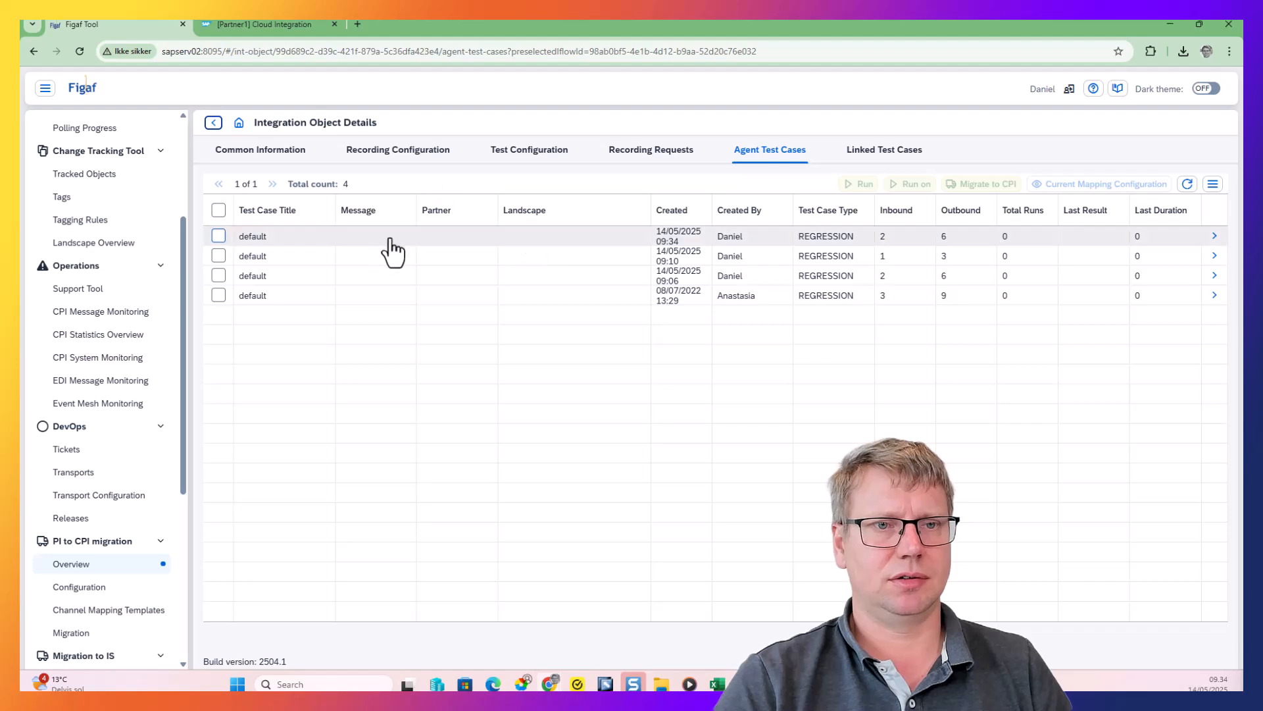
click(363, 237)
click(980, 184)
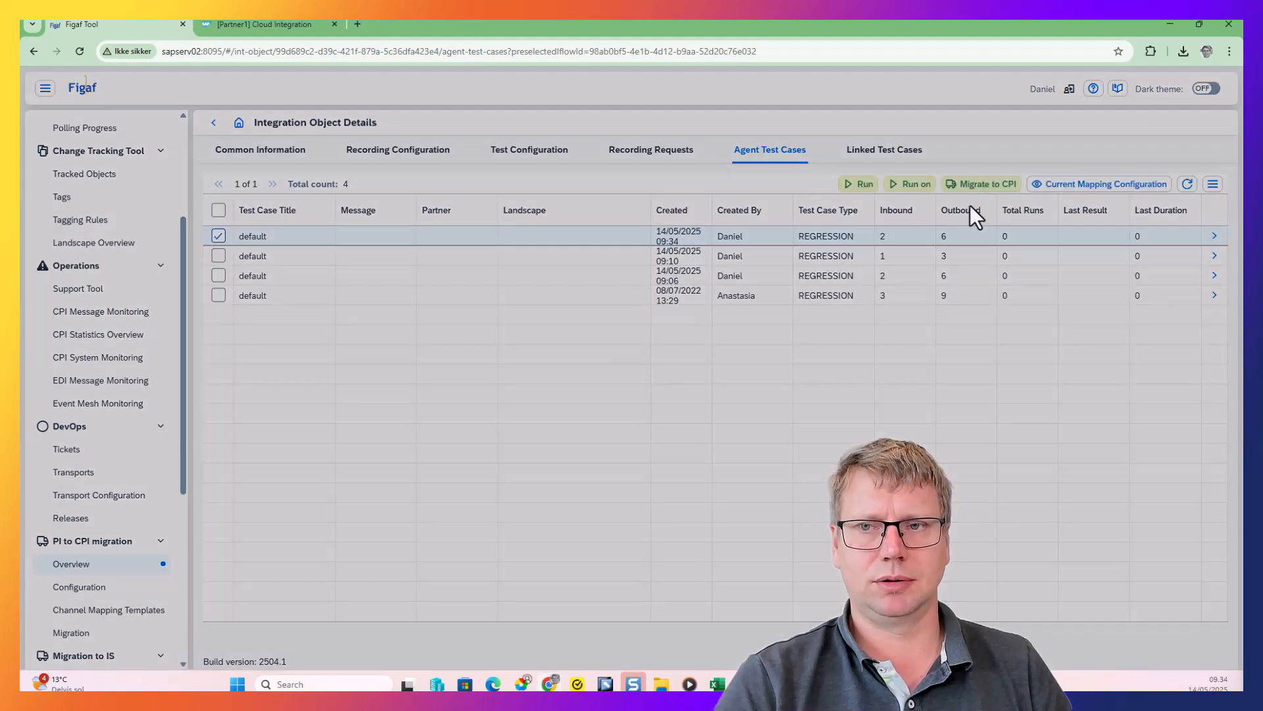
click(168, 219)
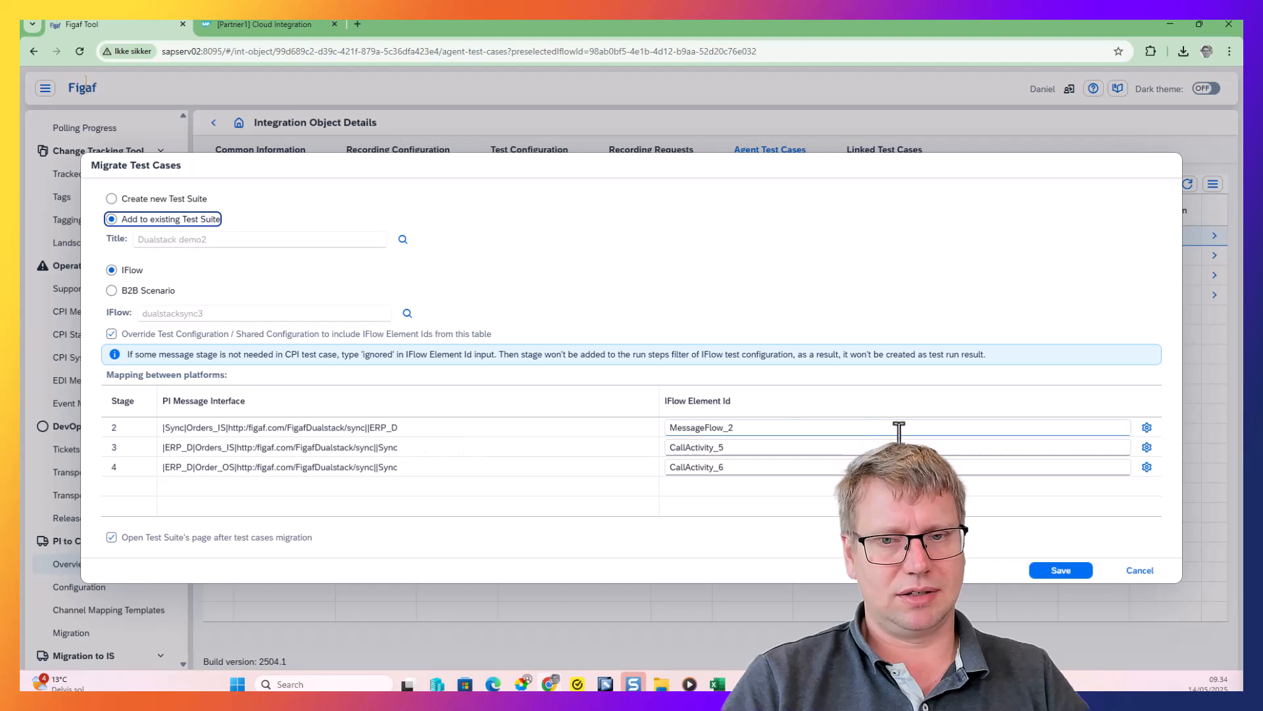
Check the iFlow elements mapped to stages 3 and 4 in the model viewer and save the test case migration
click(1147, 467)
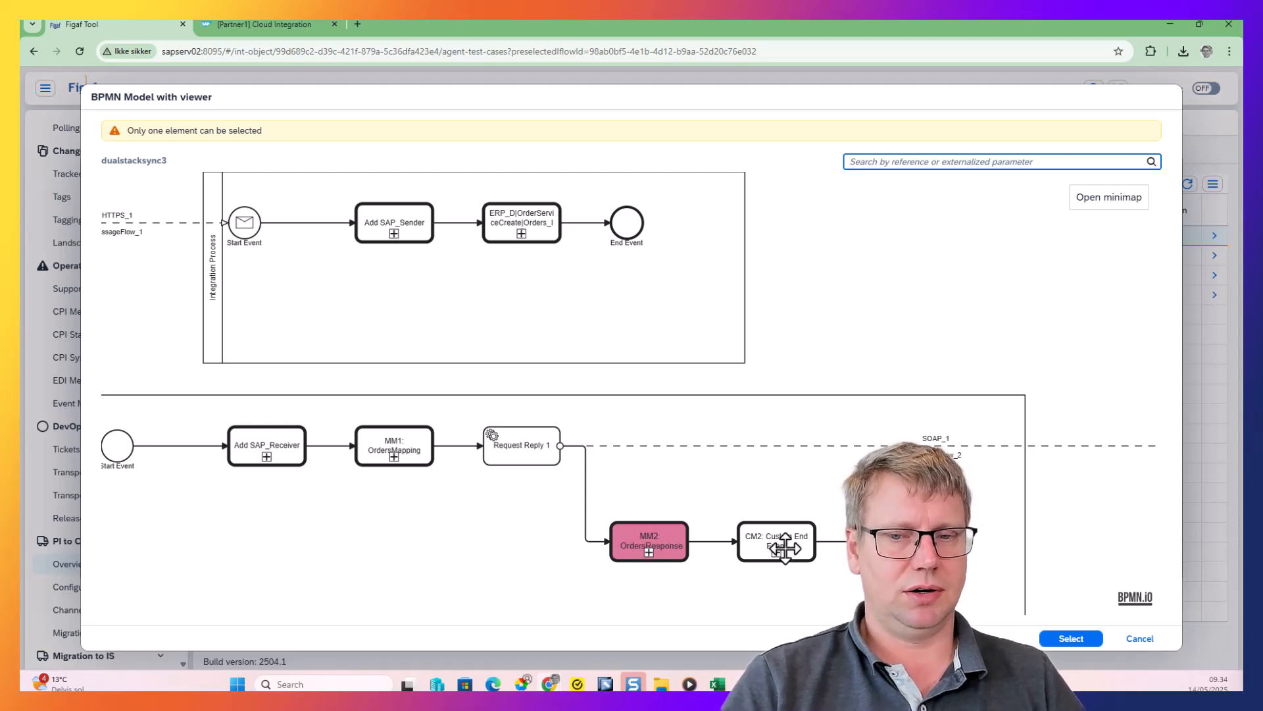
click(1154, 641)
click(1147, 466)
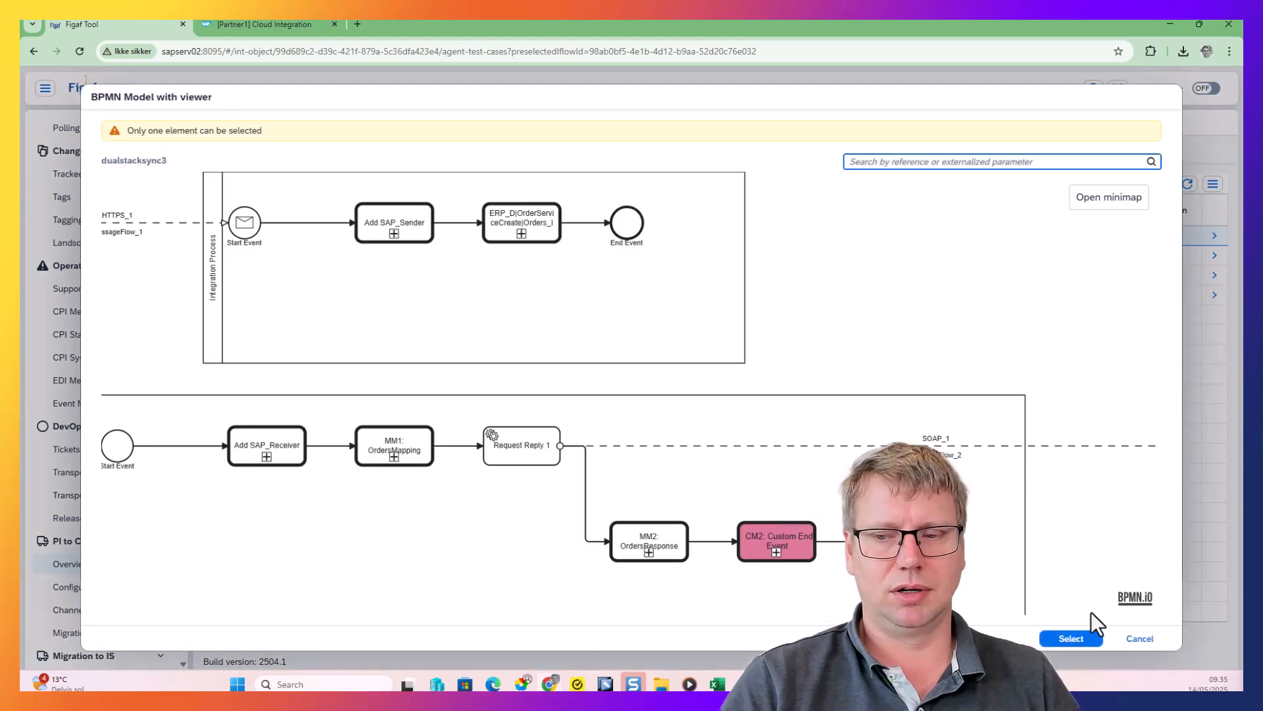
click(1129, 638)
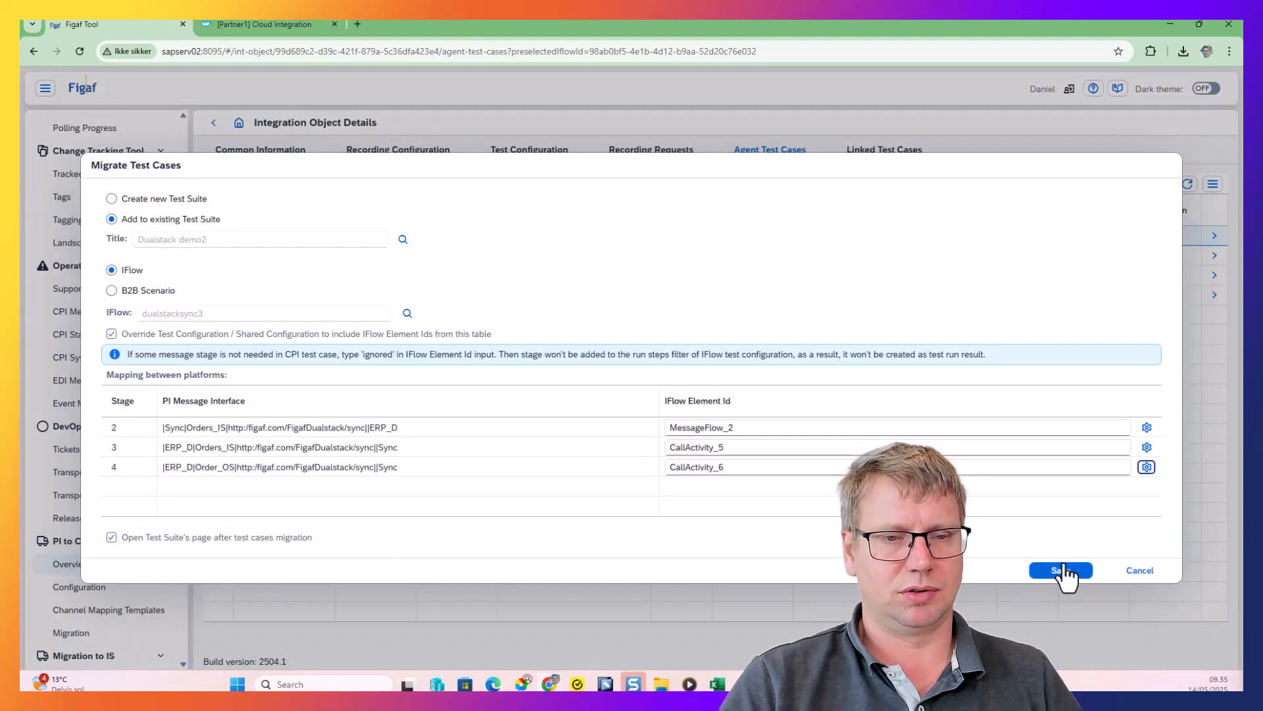
click(1056, 570)
click(931, 403)
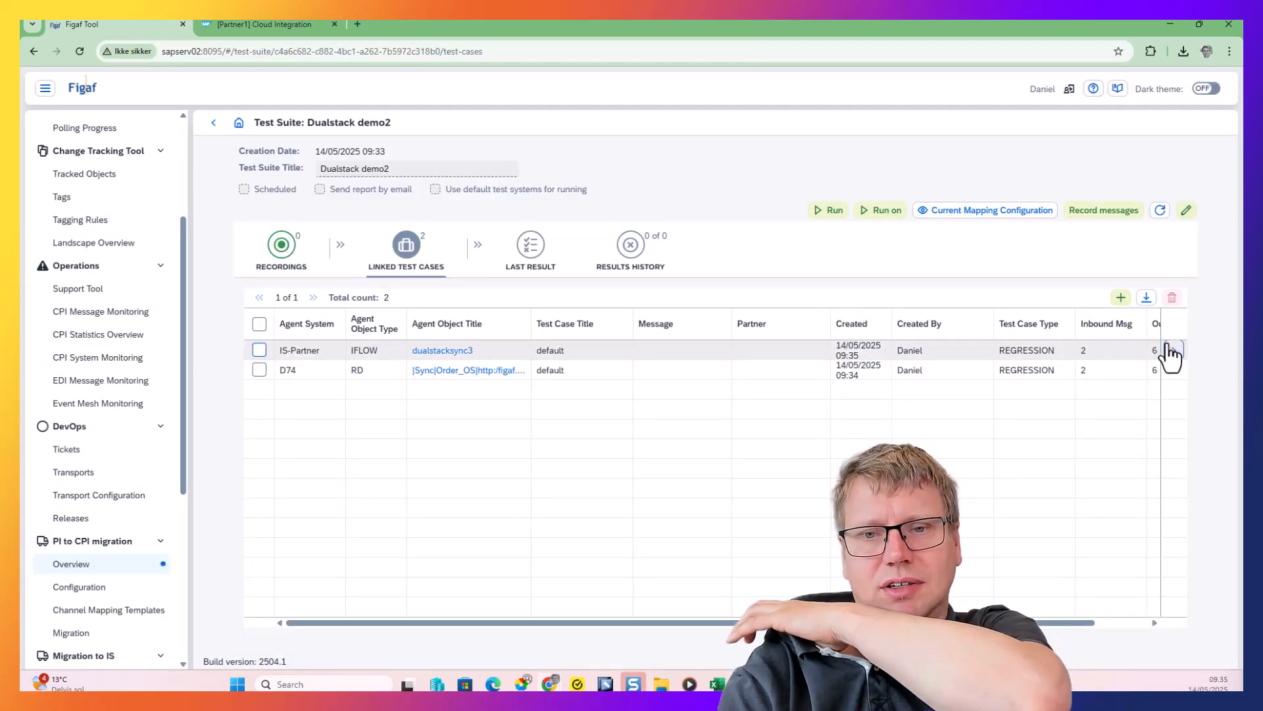
Run the migrated dualstacksync3 test case from its testing results
click(1174, 350)
click(605, 151)
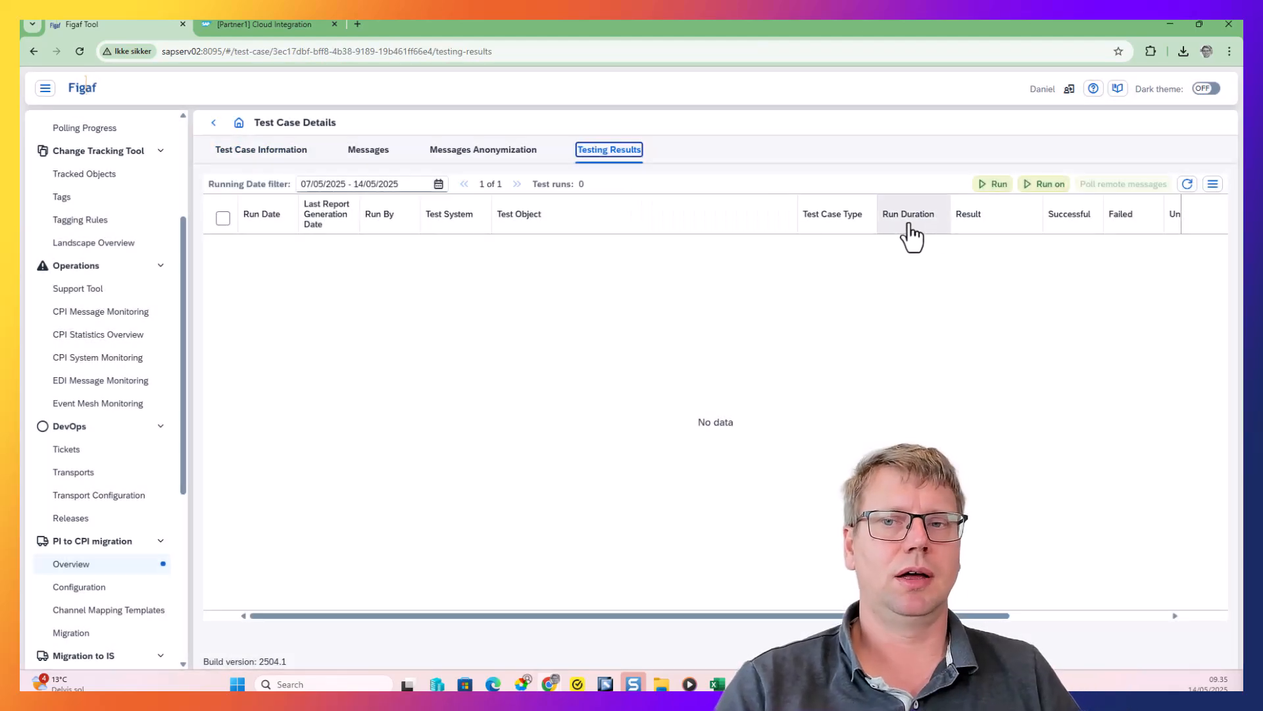
click(990, 185)
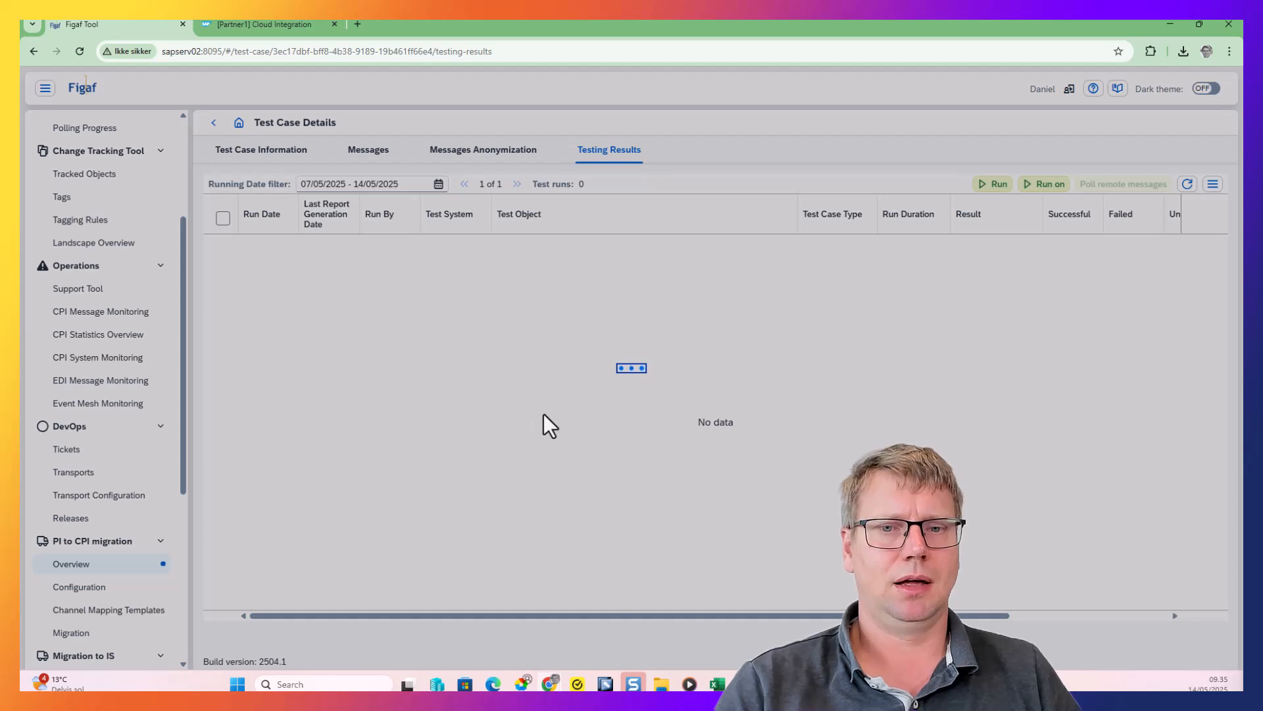
Switch to Cloud Integration, inspect the latest dualstacksync3 run with inline debugging and examine the SOAP receiver channel's connection and security settings
click(229, 26)
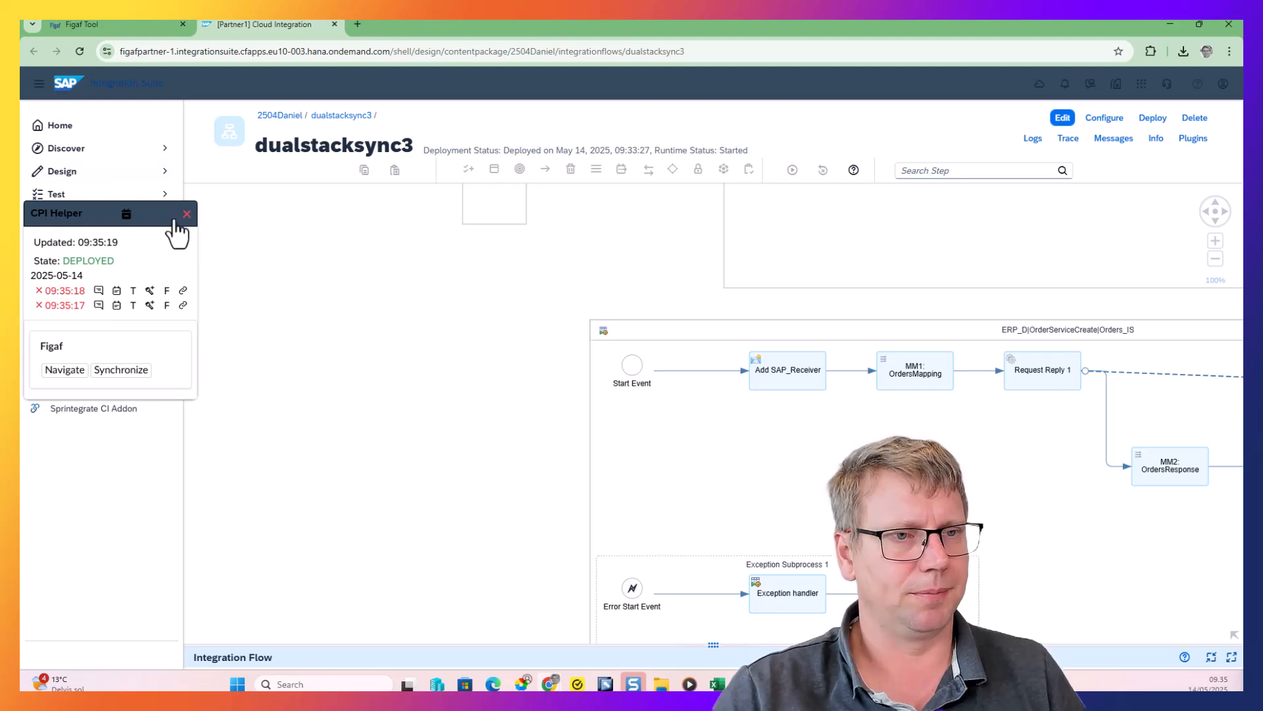
click(150, 290)
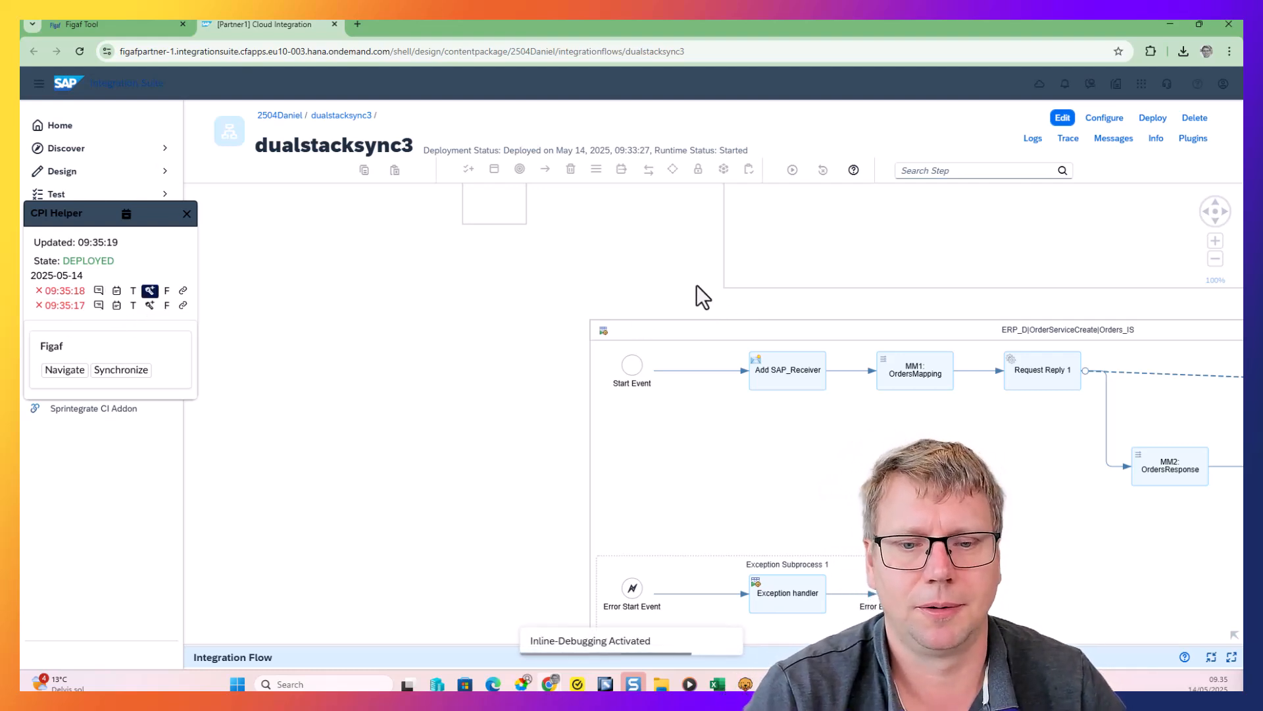
drag(698, 287, 235, 245)
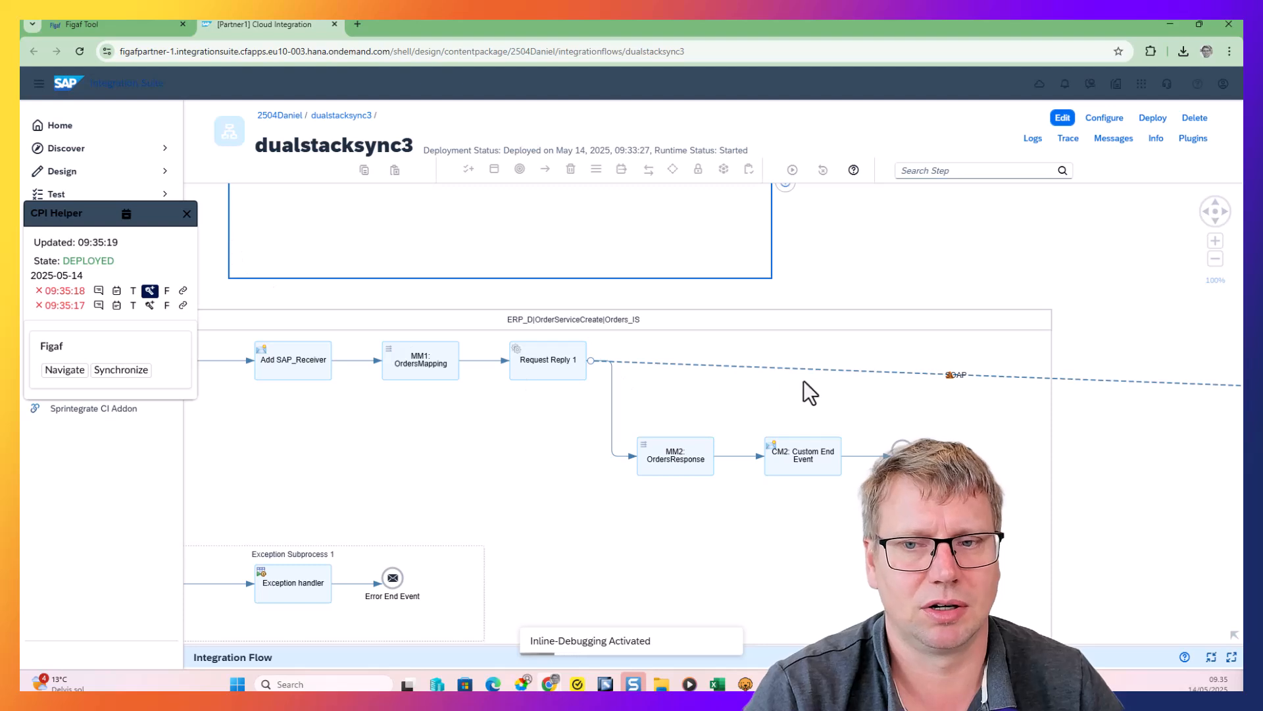
click(1001, 376)
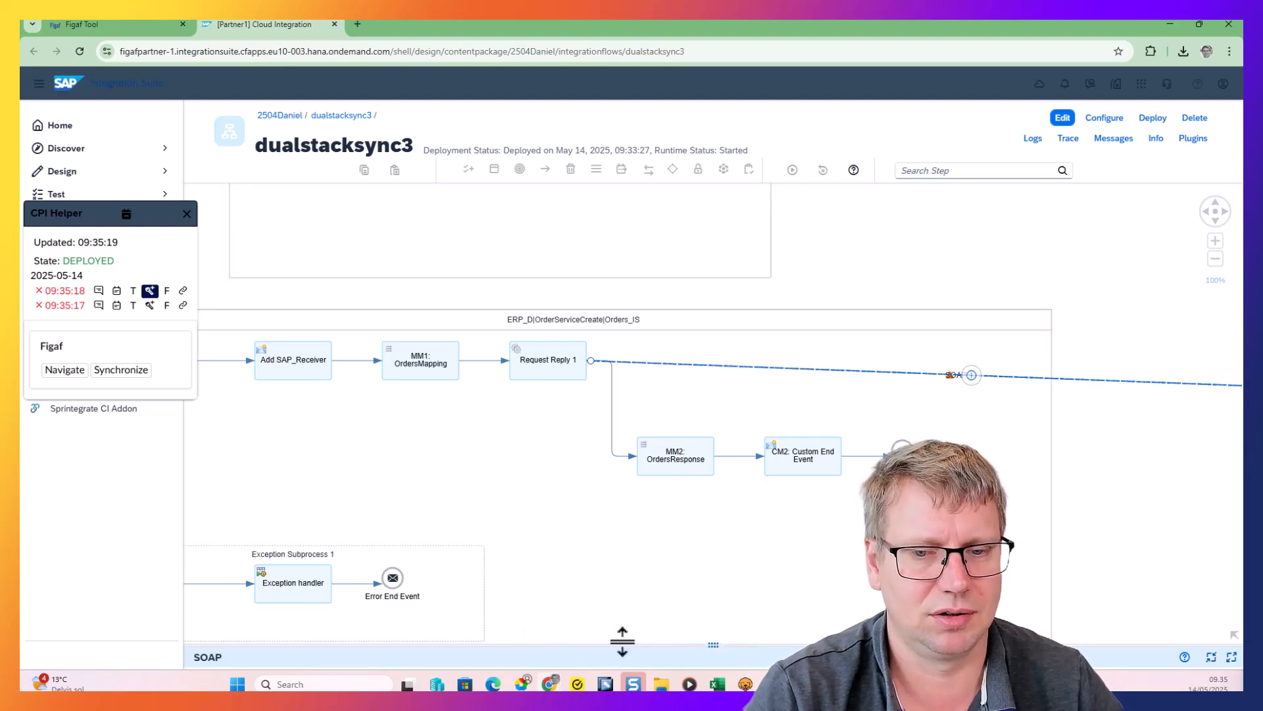
drag(624, 646, 624, 478)
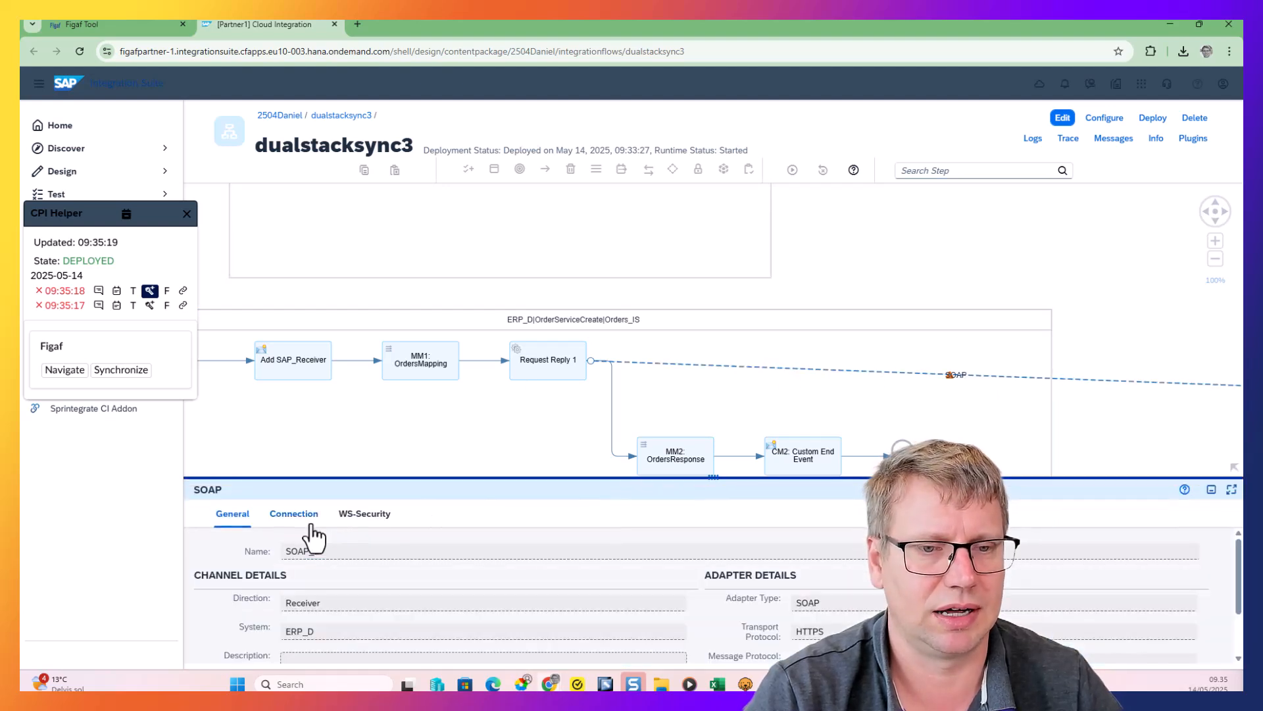
click(294, 514)
click(365, 513)
click(275, 518)
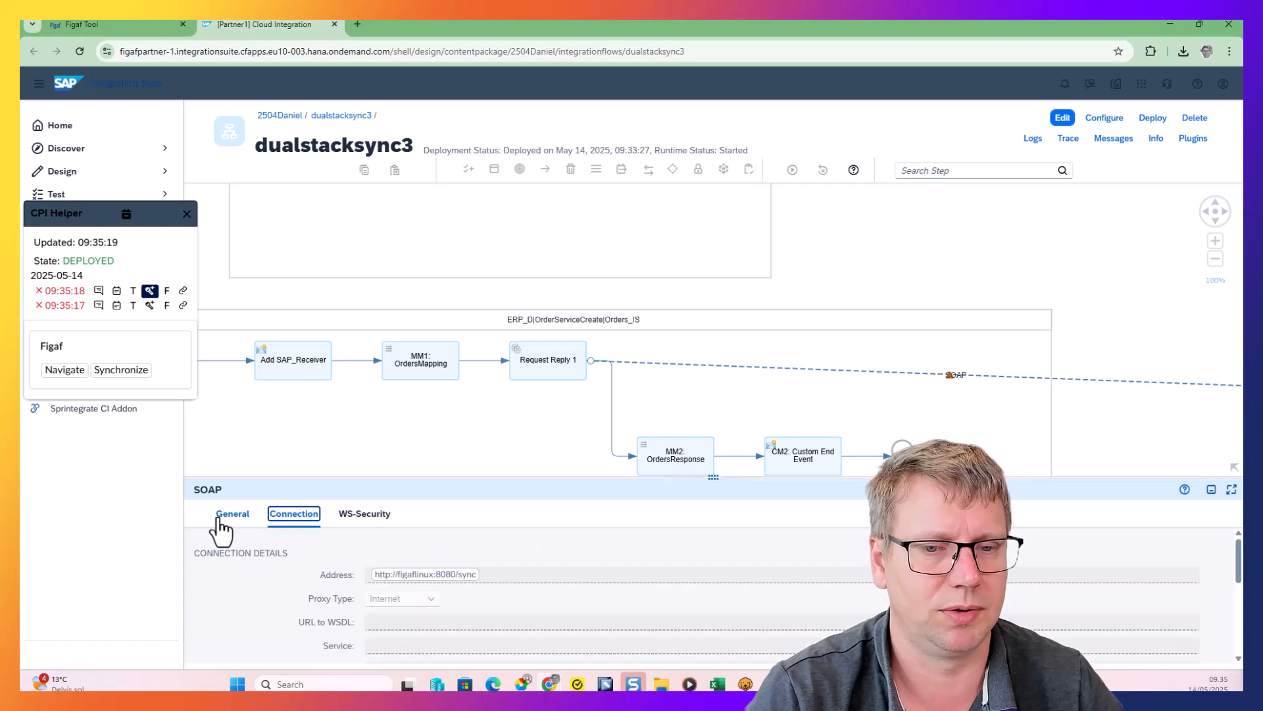
Return to Figaf, open the test run results and view the differences between the expected and actual message at step 7
click(76, 22)
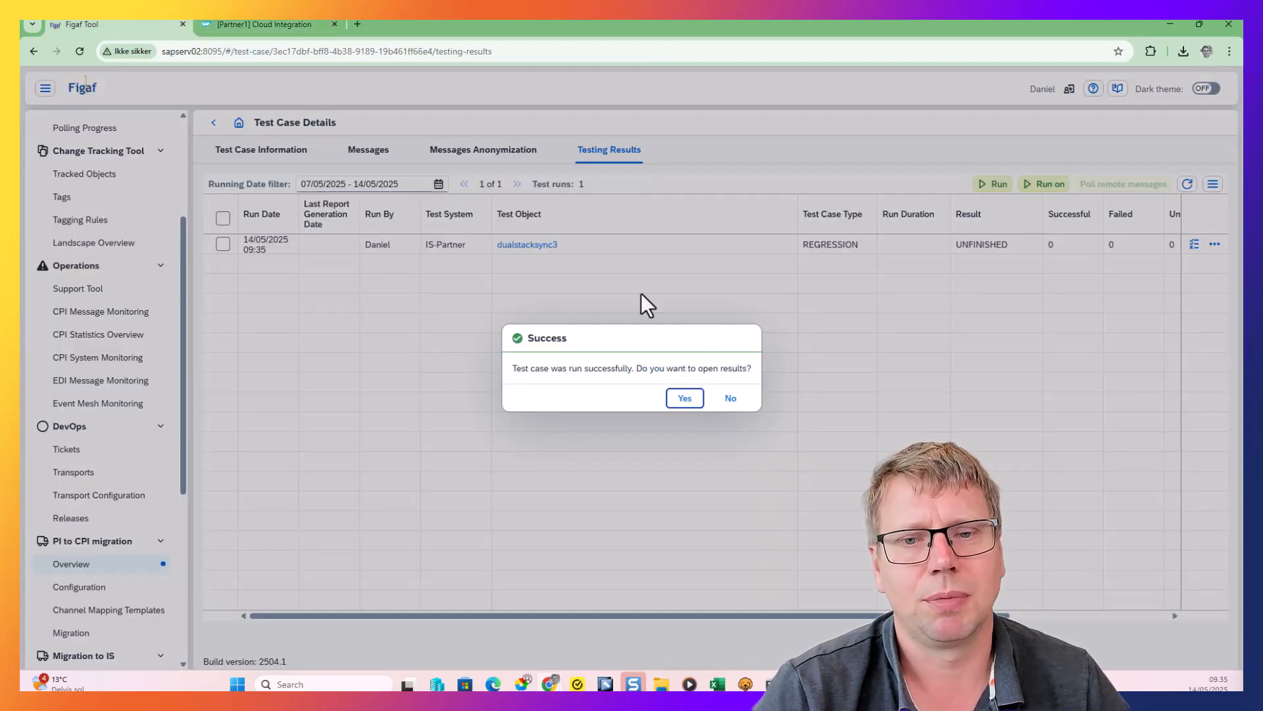
click(678, 400)
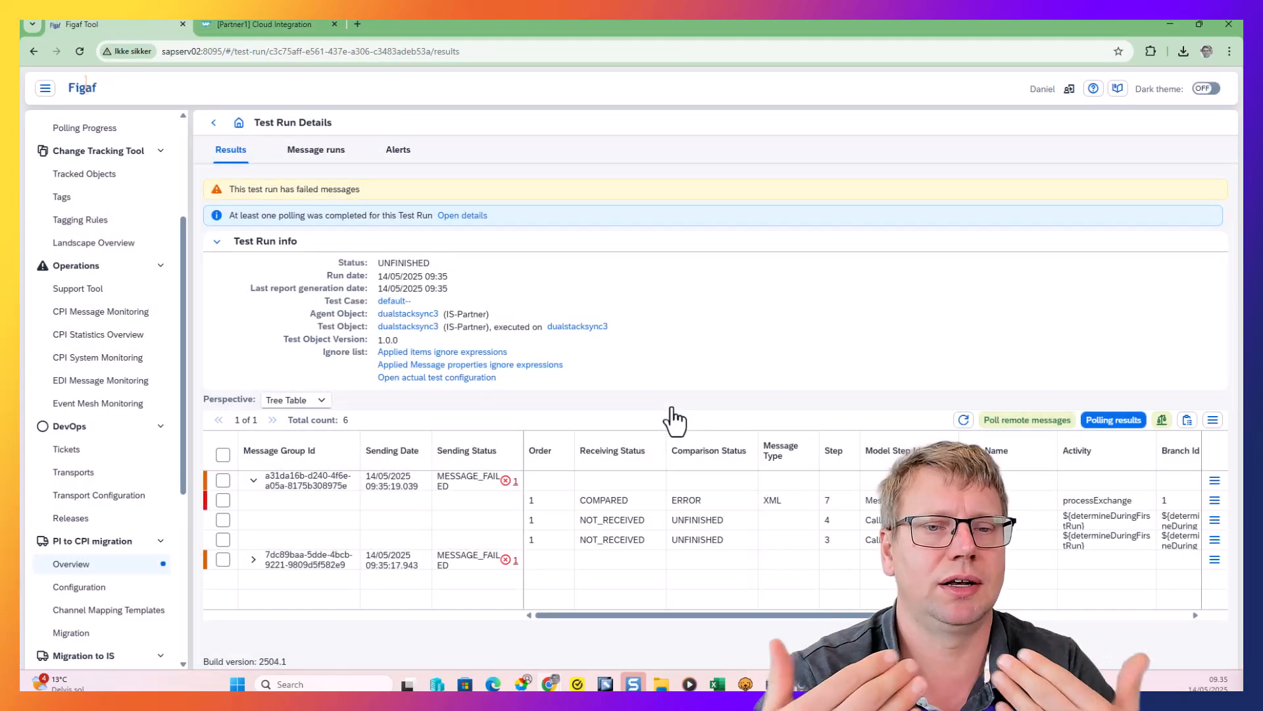
click(963, 420)
click(1217, 505)
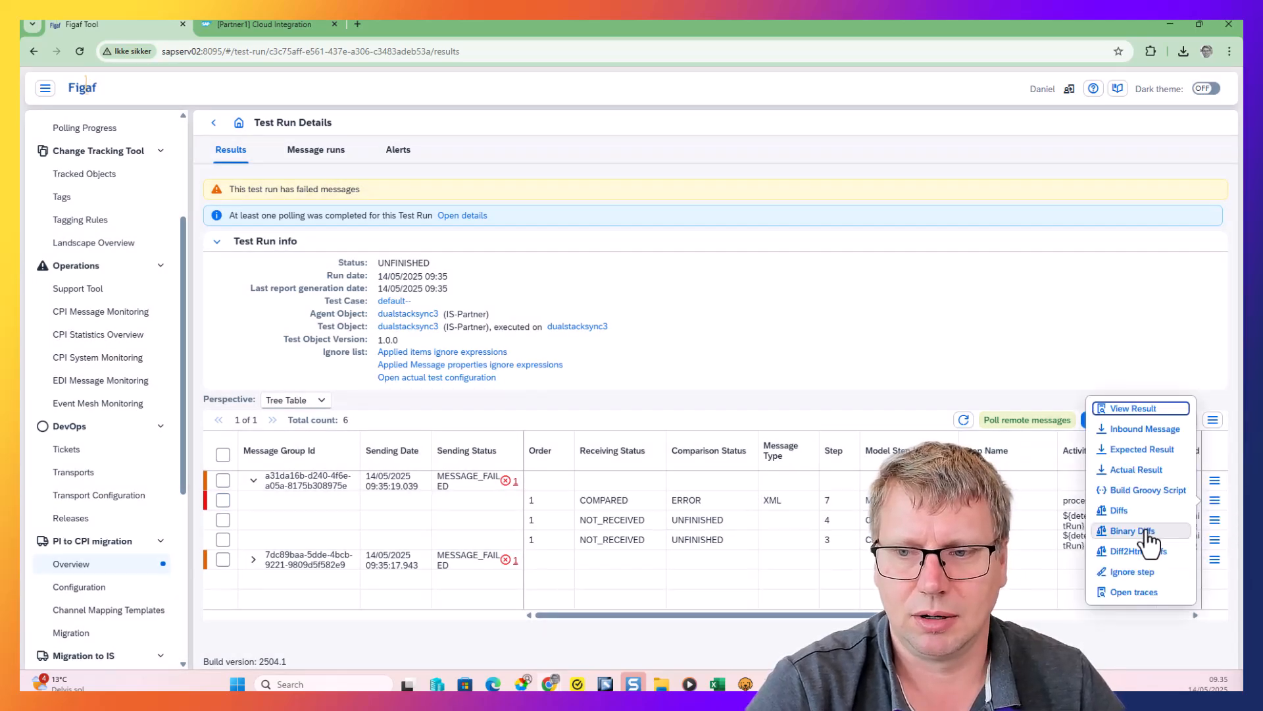
click(1145, 531)
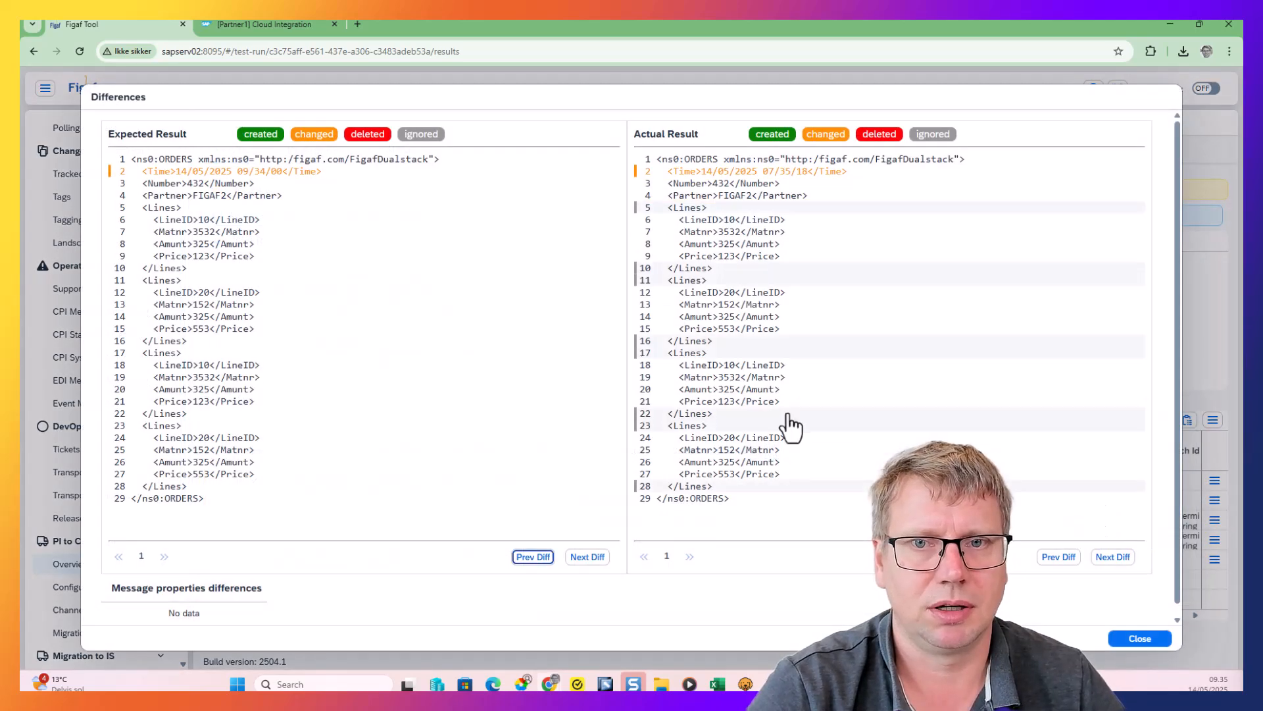
Add /ORDERS/Time to the ignore list, process a full comparison of the test run and refresh its results
click(704, 175)
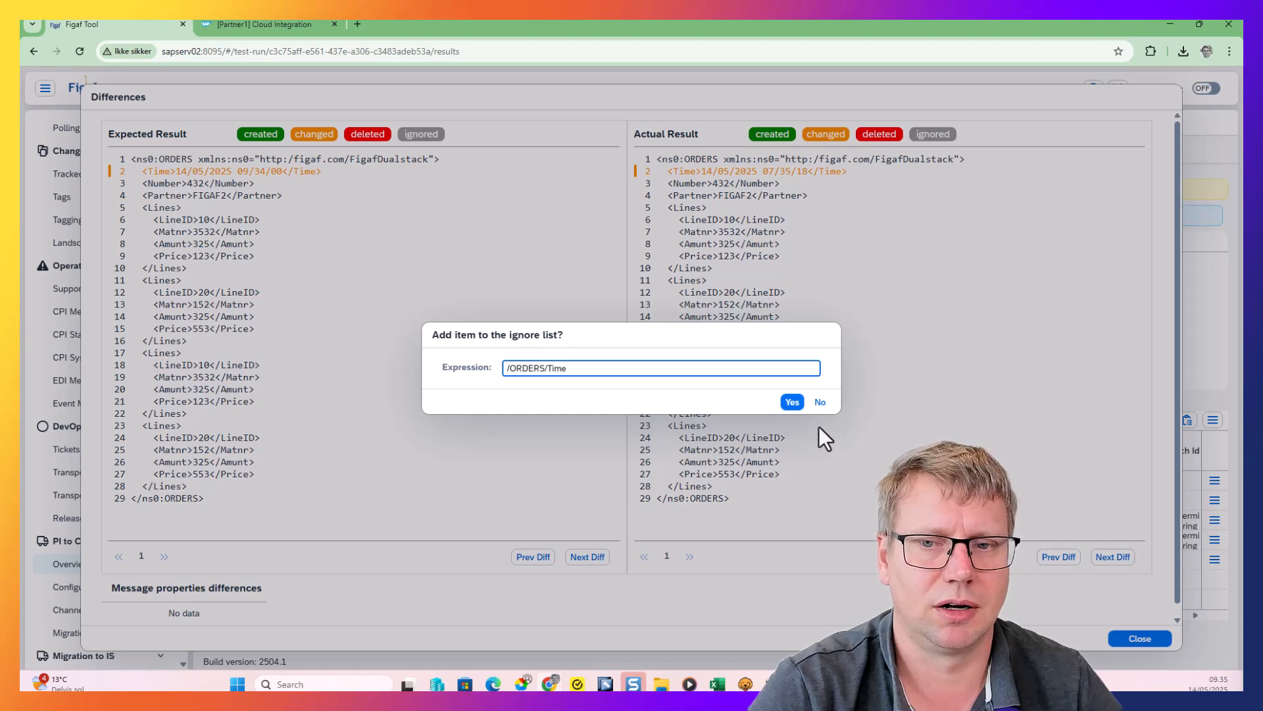
click(792, 402)
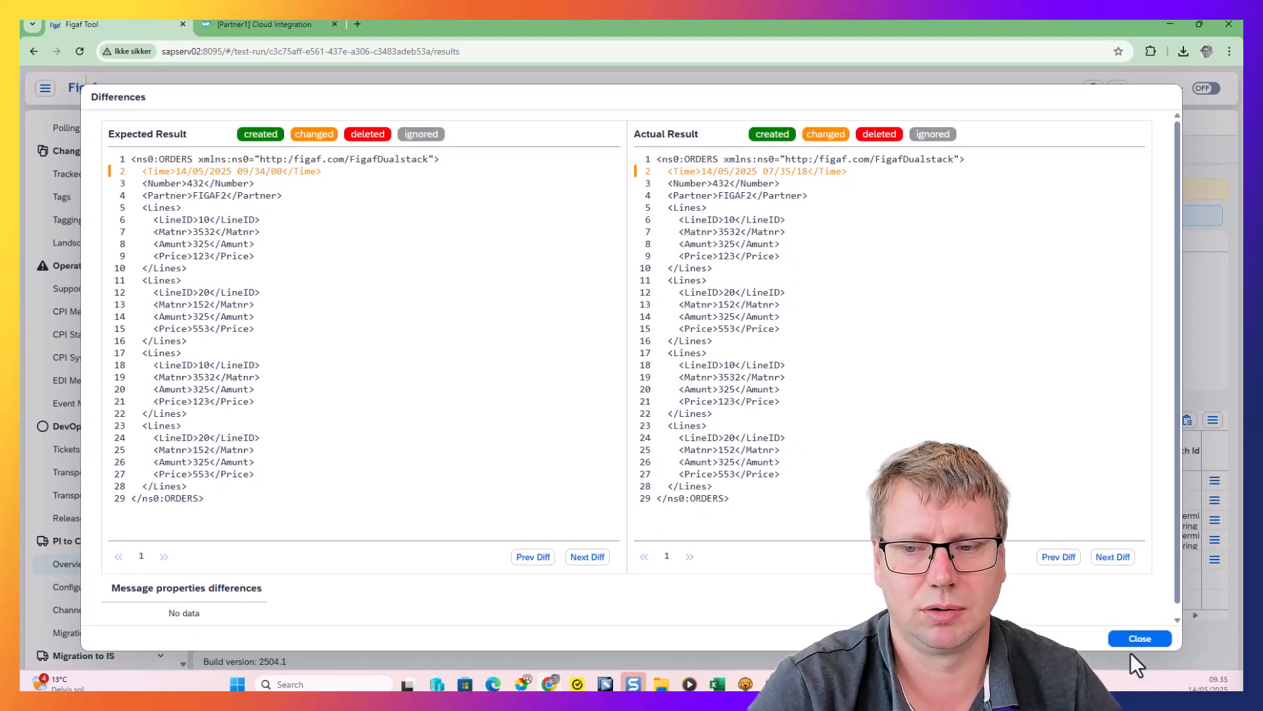
click(1134, 640)
click(1162, 420)
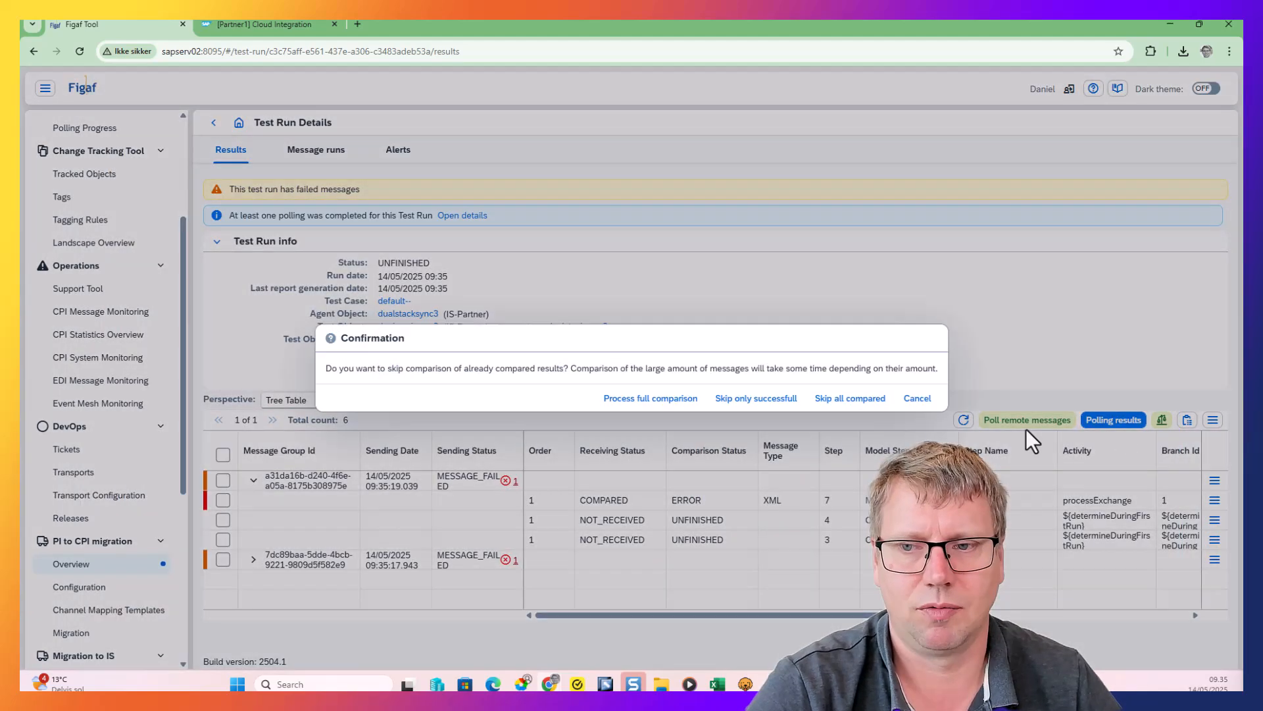
click(651, 400)
click(727, 399)
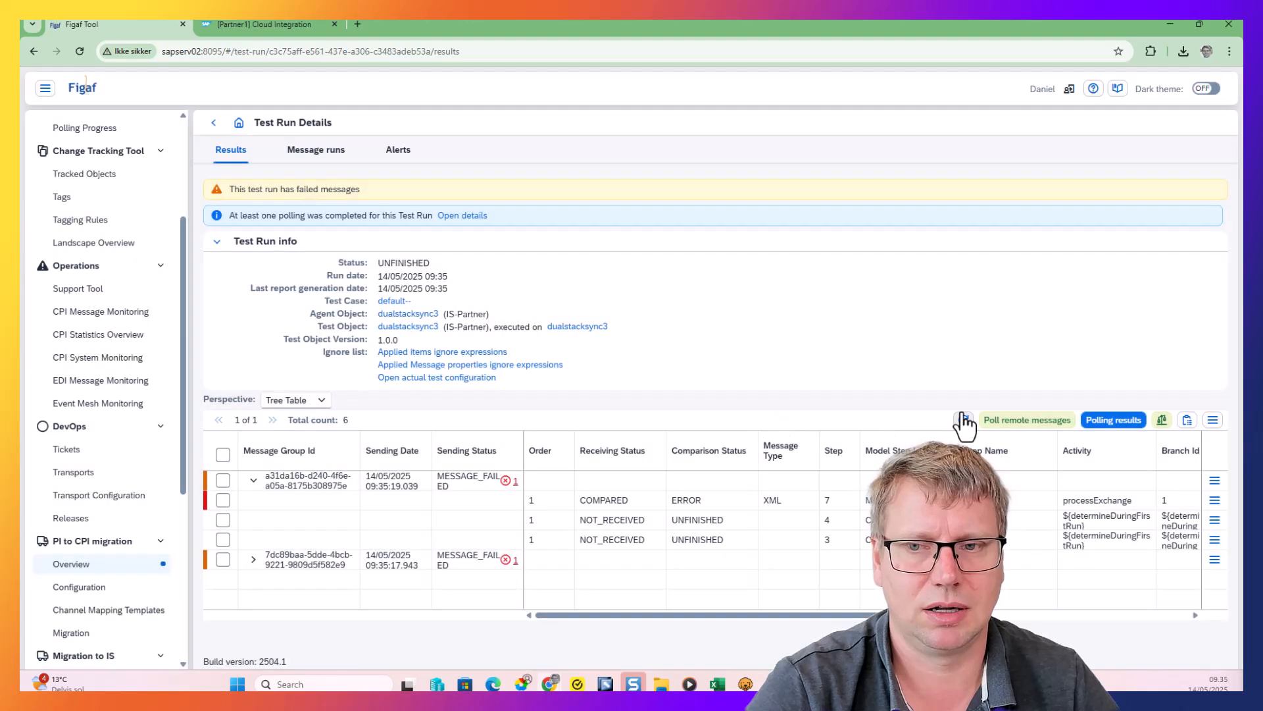
click(964, 420)
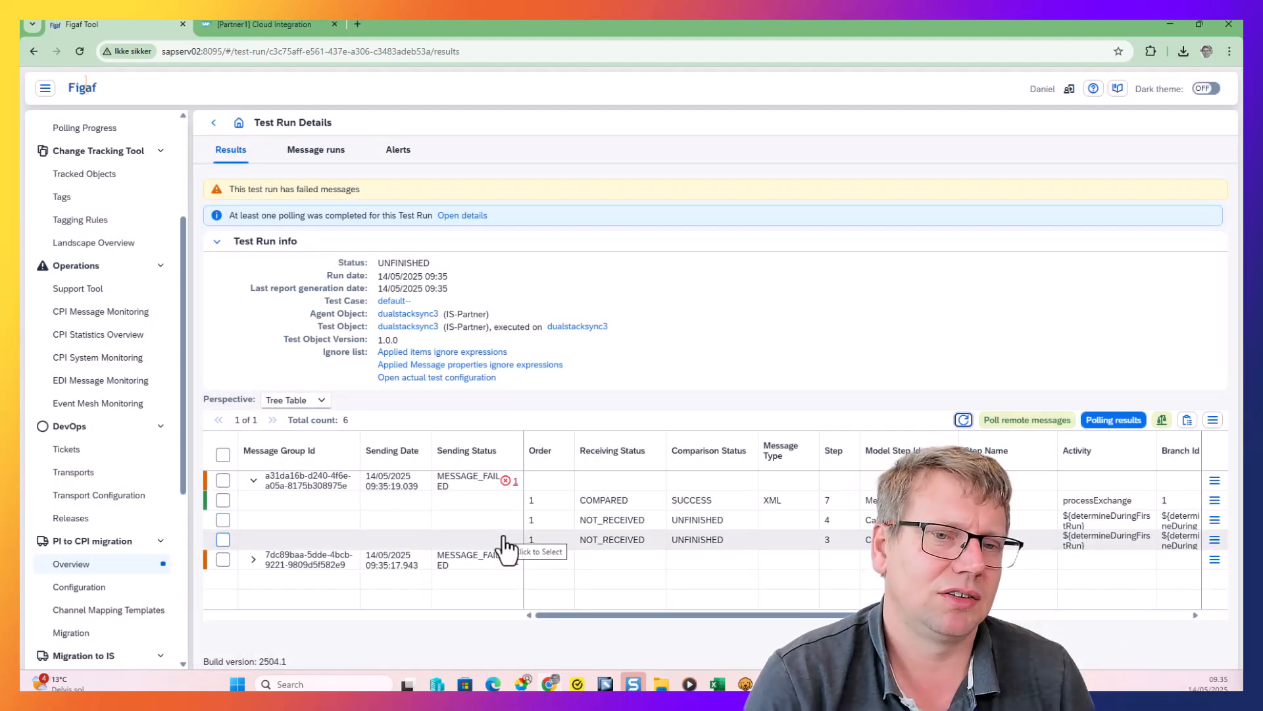
In dualstacksync3's test configuration, enable "Don't use original receiver communication (mock endpoints)" and save the configuration
click(263, 24)
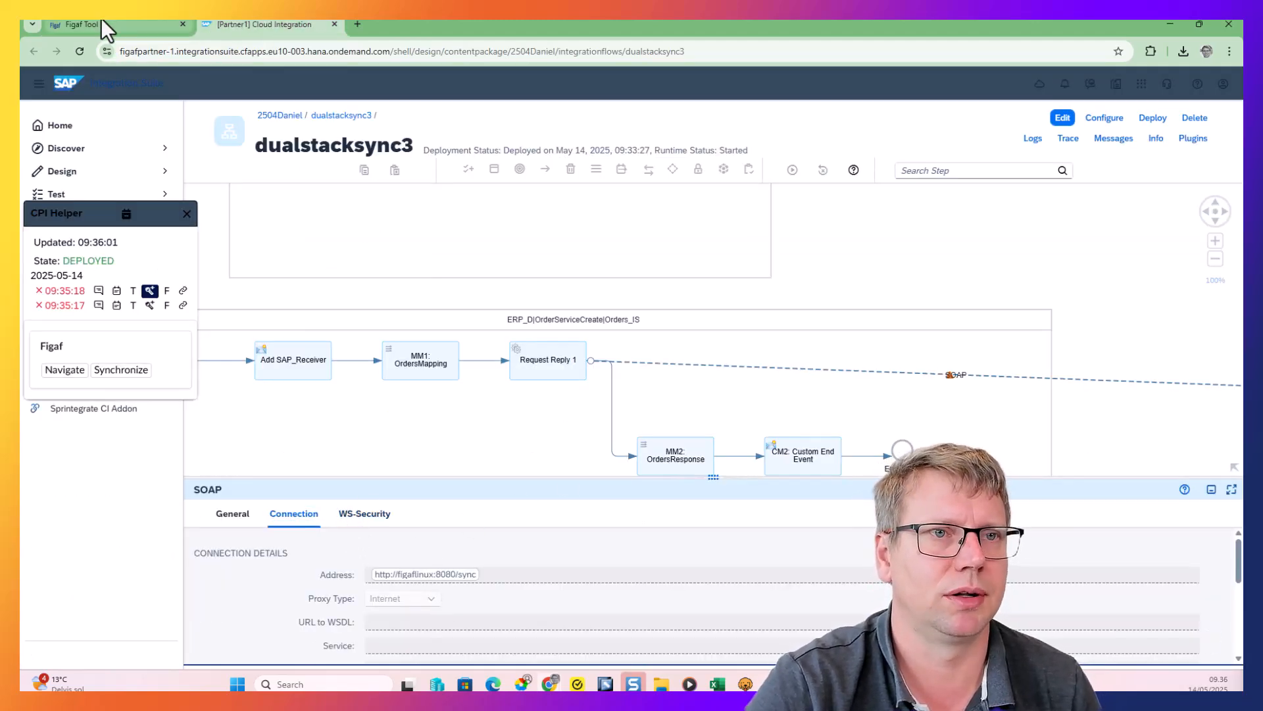
click(116, 24)
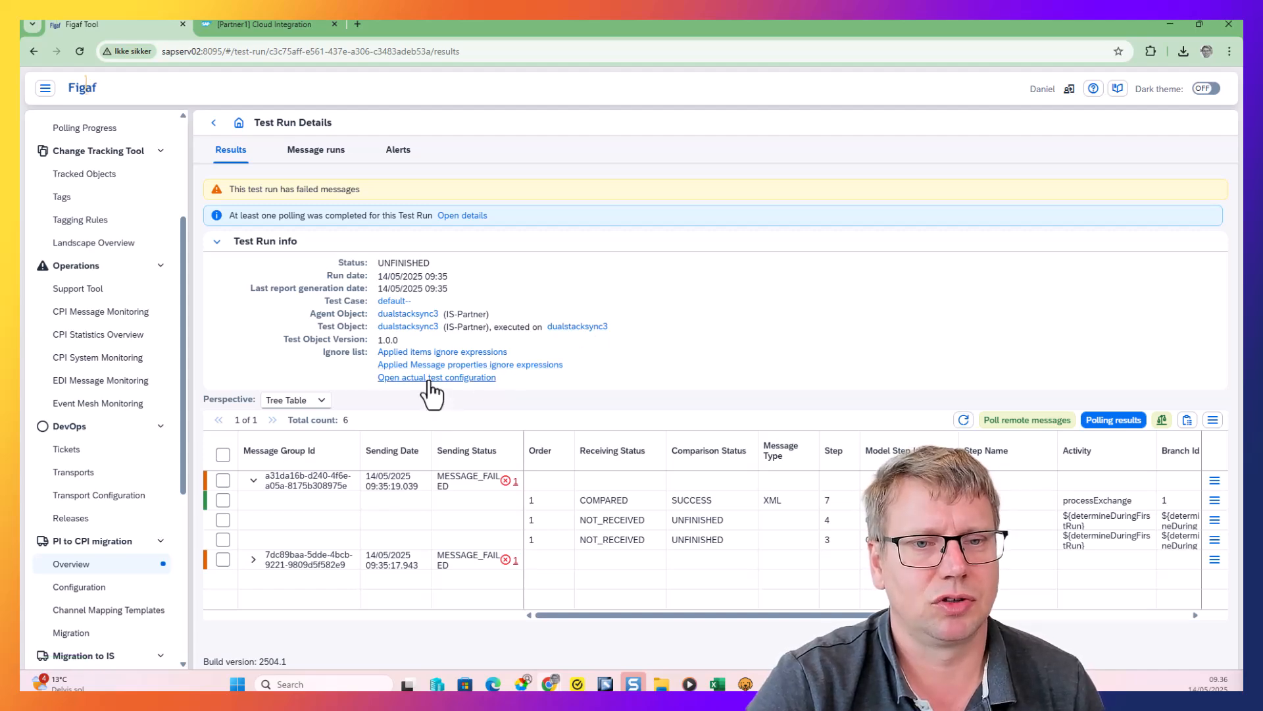
click(454, 379)
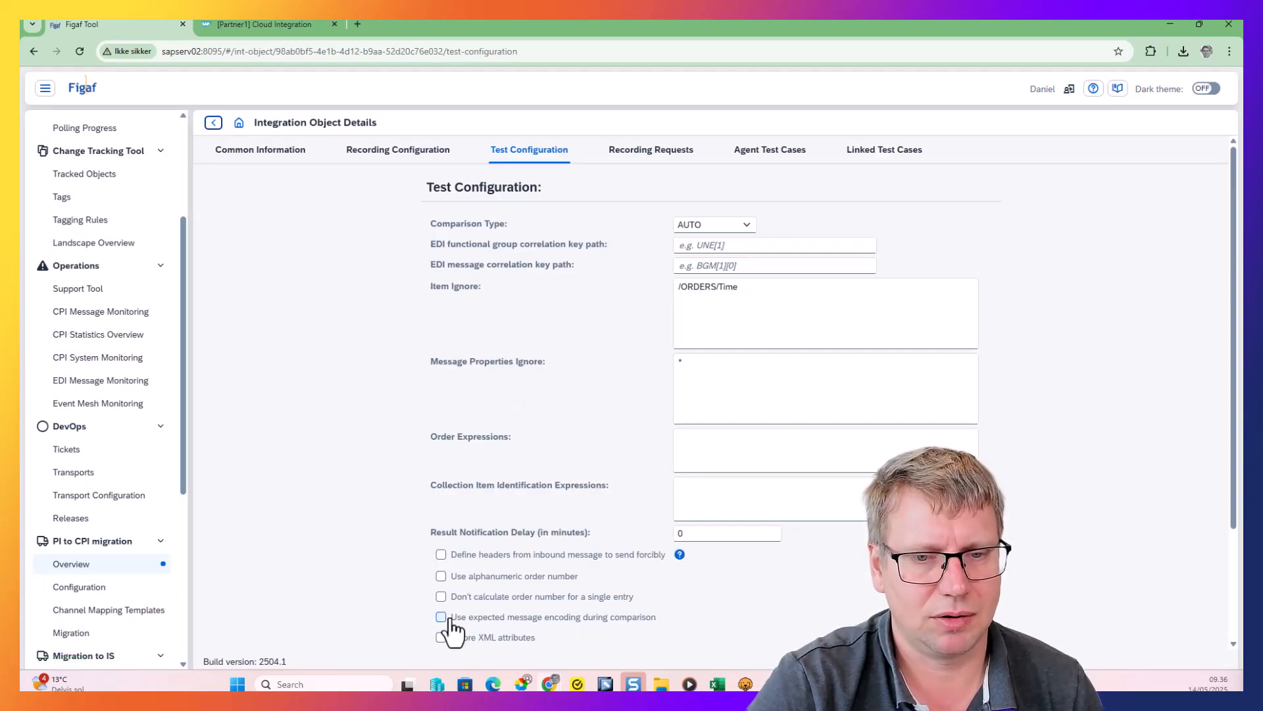
scroll(573, 483, down, 3)
scroll(542, 338, up, 3)
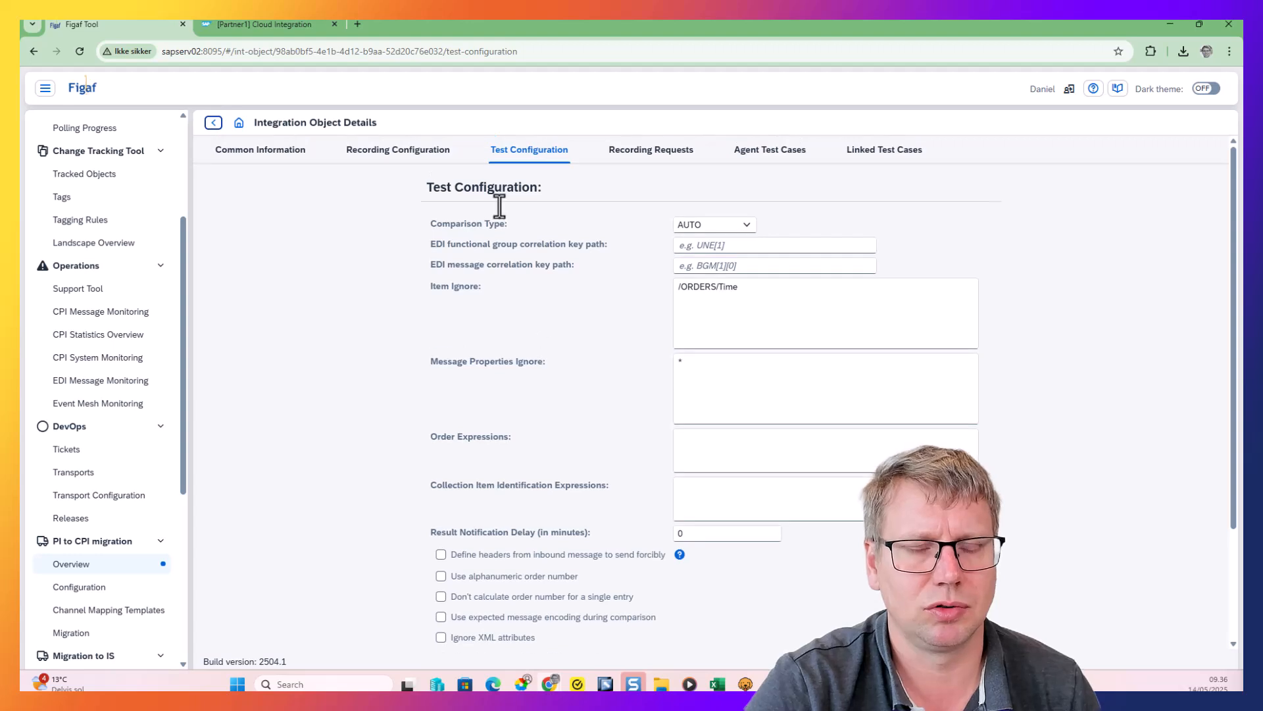
scroll(500, 207, down, 3)
click(440, 533)
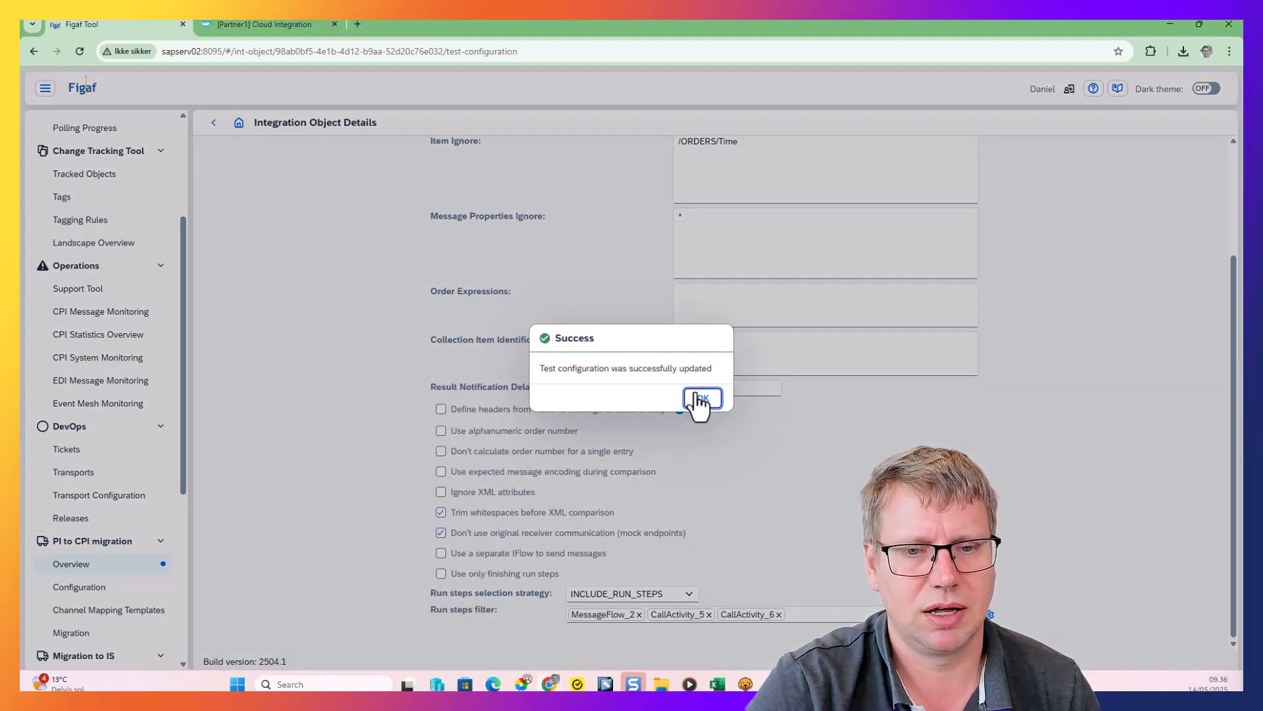
click(701, 398)
Return to the test case's testing results, run the test case again, open the new run's results and refresh them
click(215, 123)
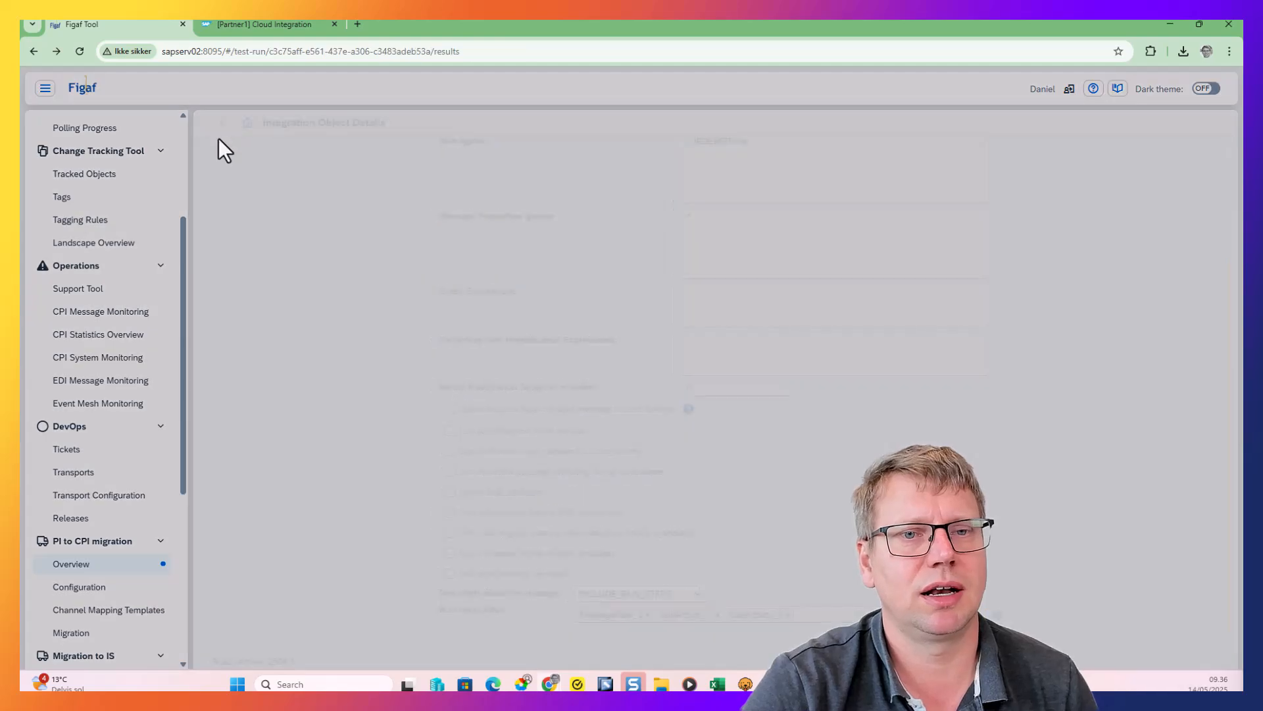
click(215, 124)
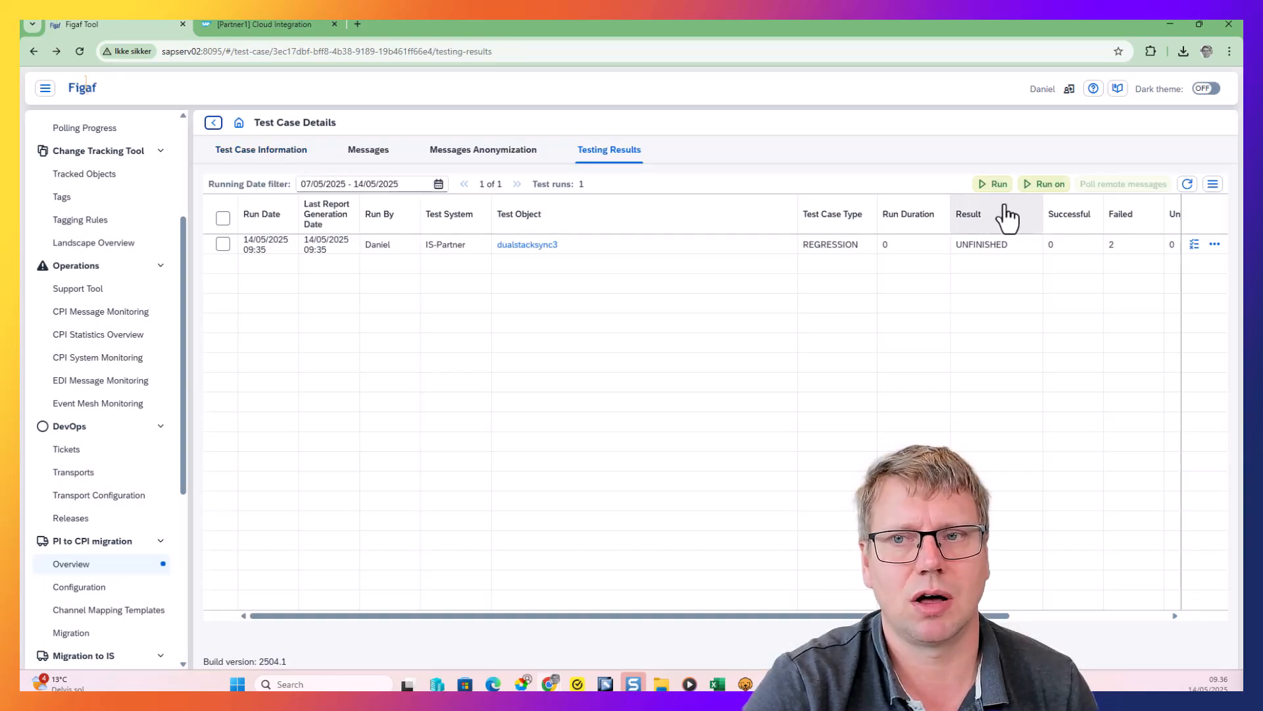
click(995, 185)
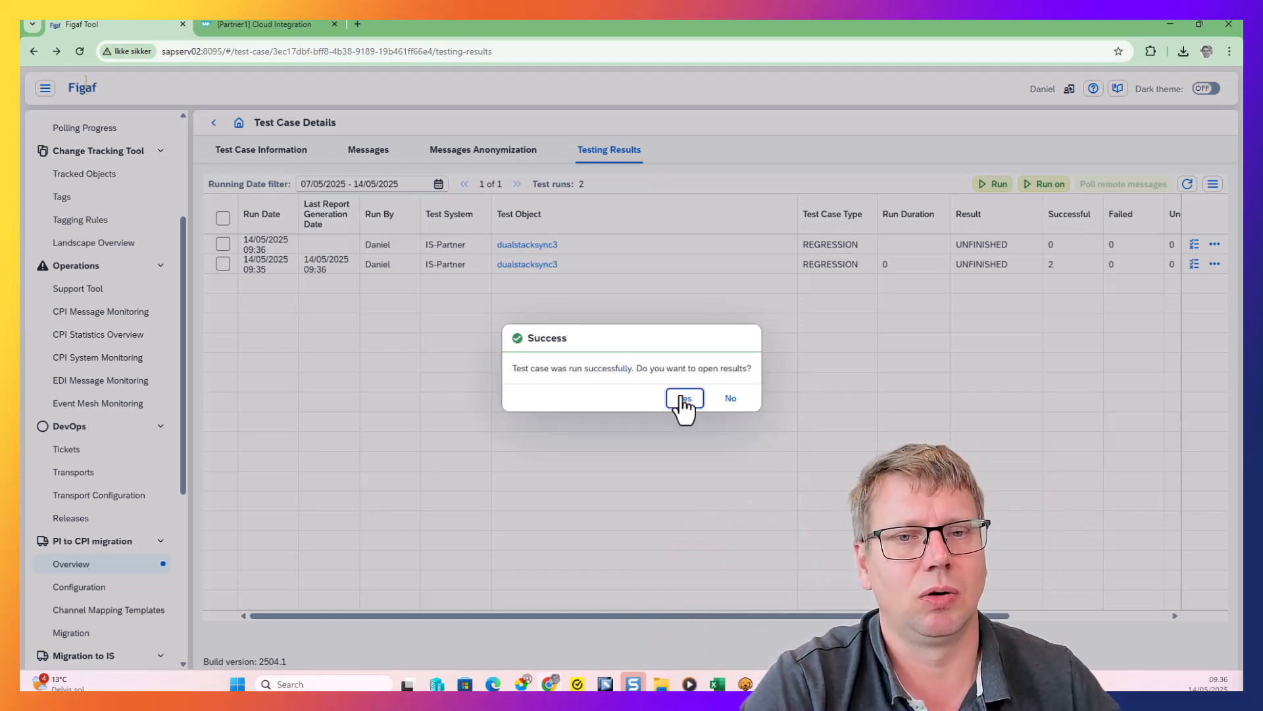
click(669, 397)
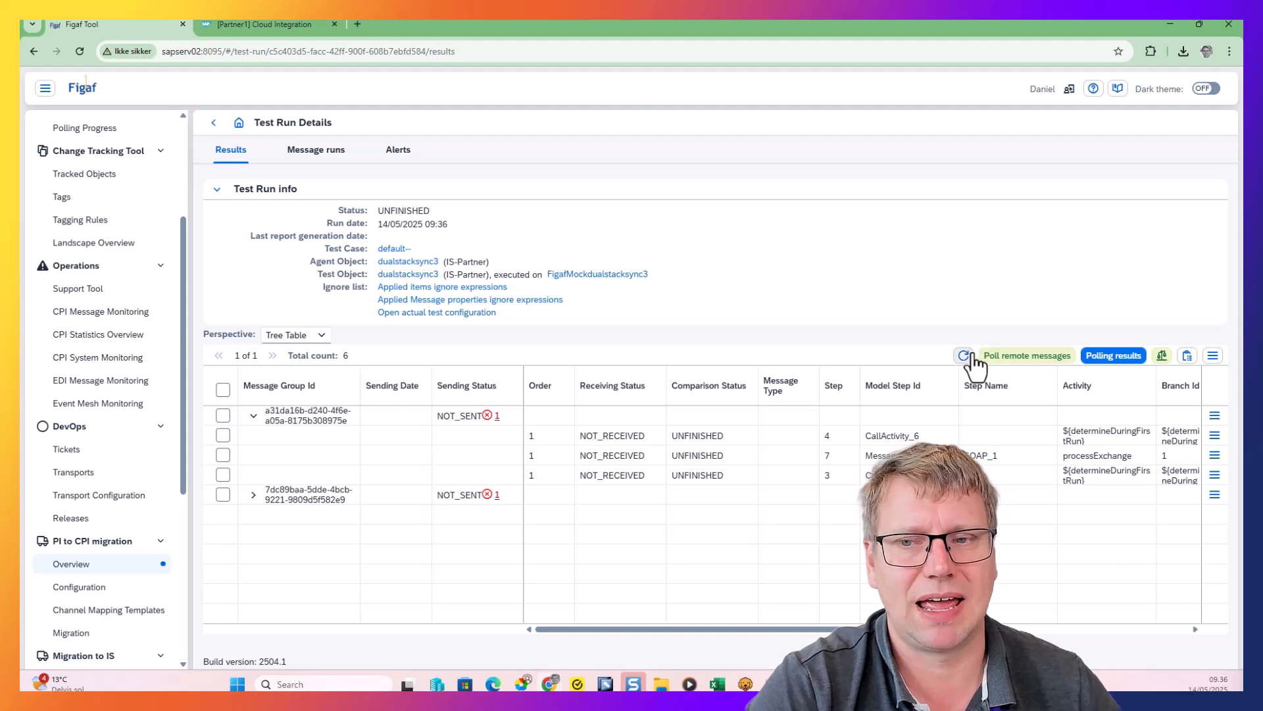
click(964, 355)
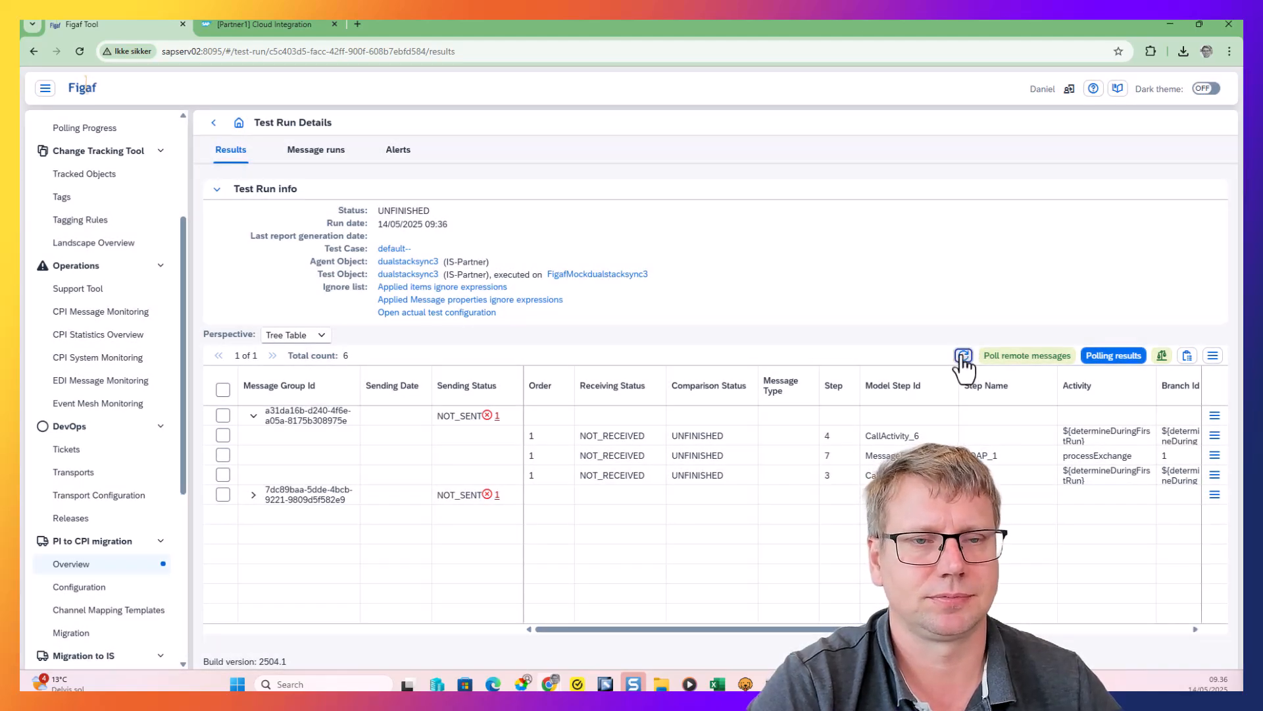
Open the FigafMockdualstacksync3 iFlow in Cloud Integration and examine the connection settings of its HTTP receiver channel
click(565, 275)
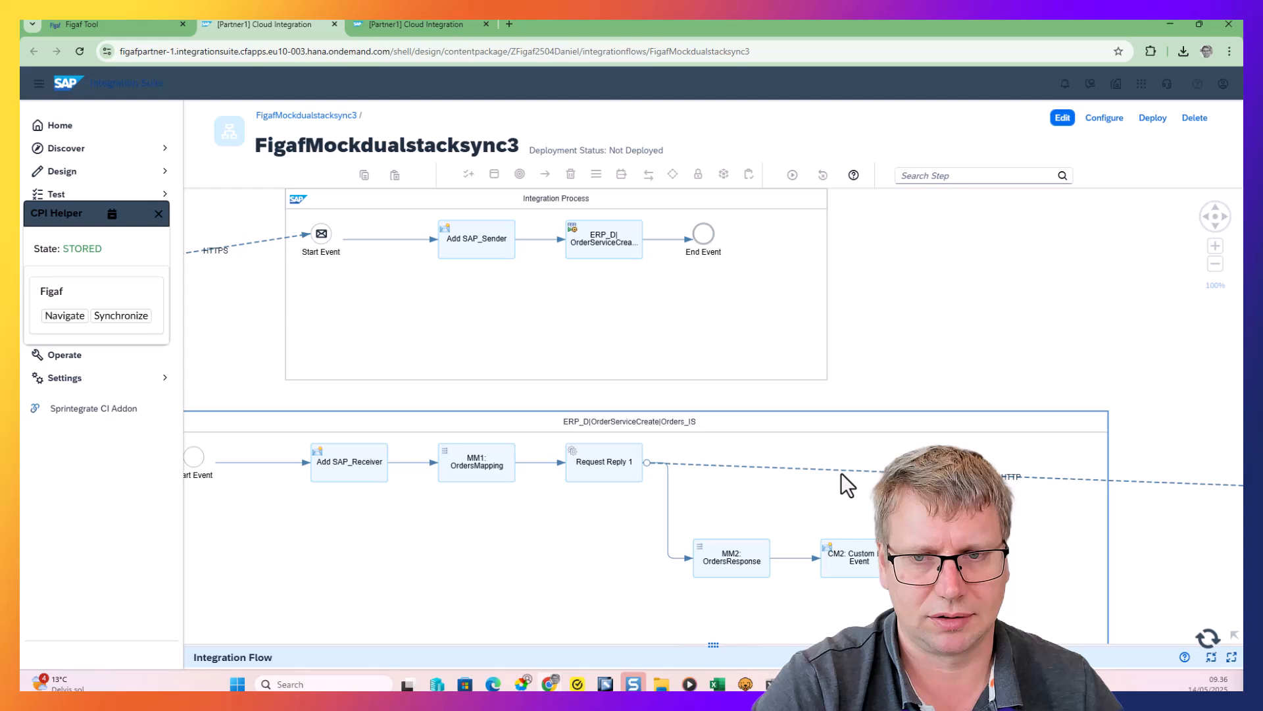
click(841, 473)
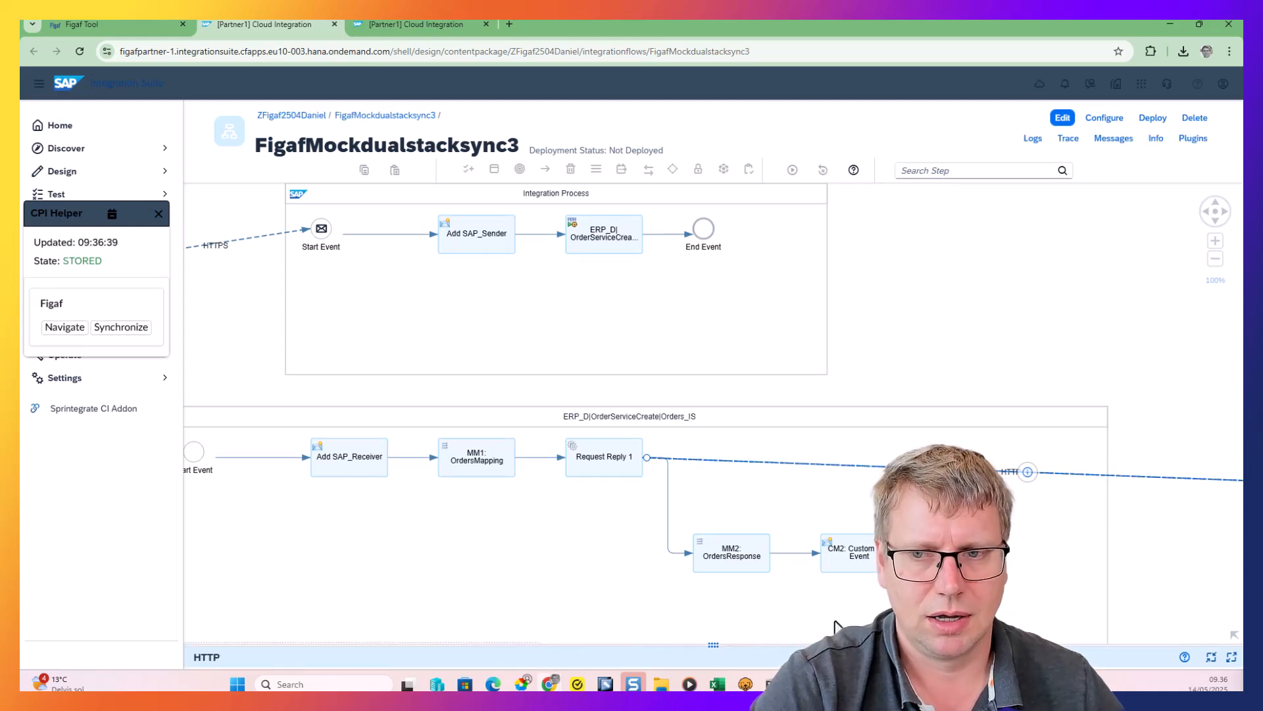
drag(710, 644, 566, 298)
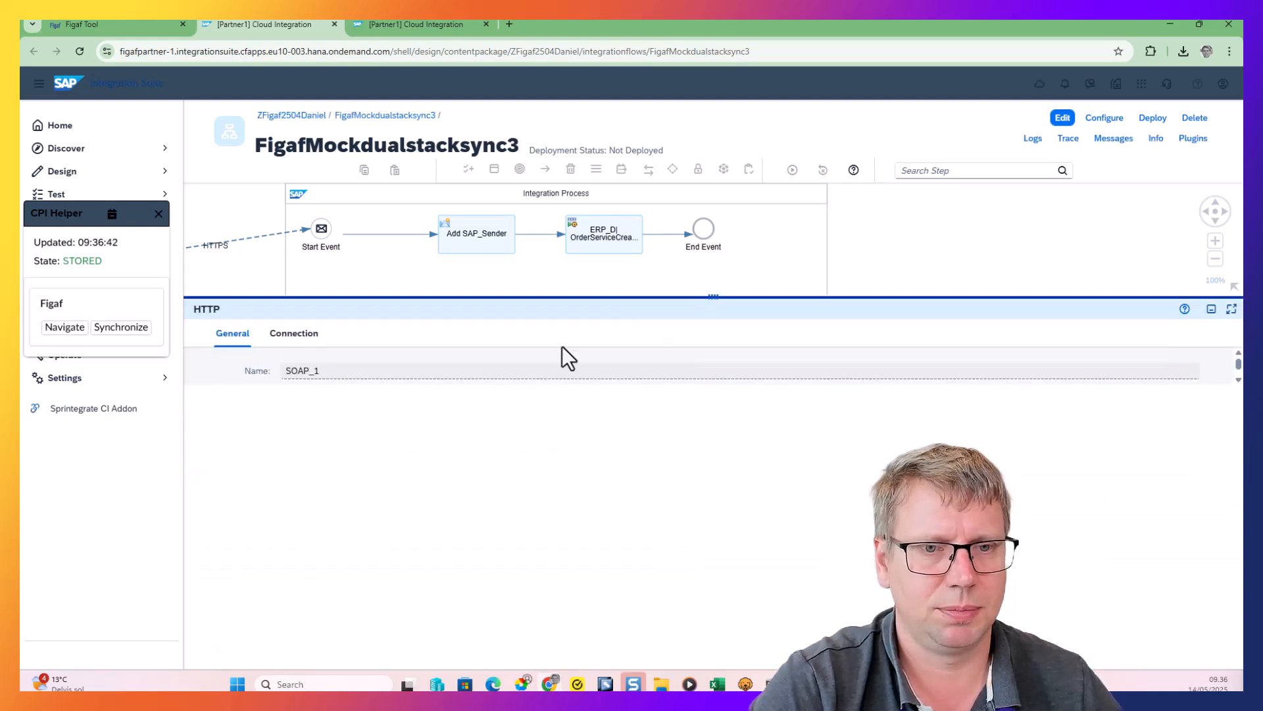
click(290, 335)
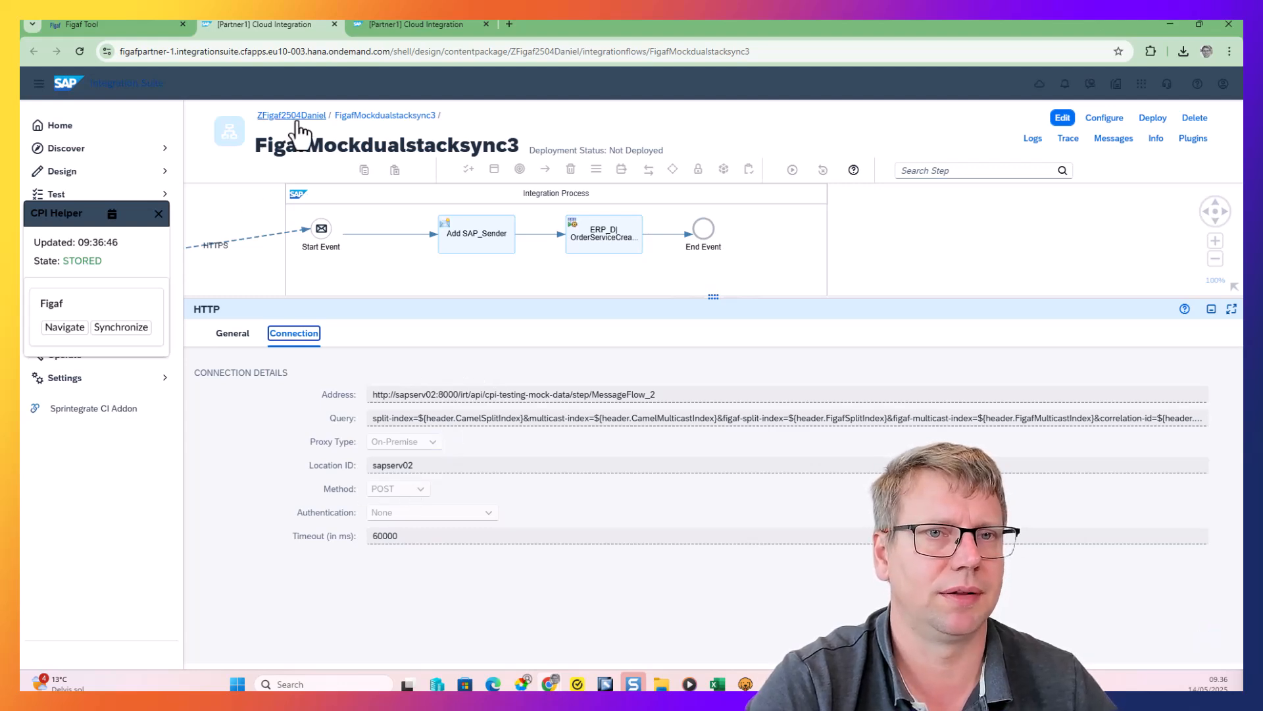
Switch back to Figaf and refresh the mock test run's results until the sent messages are compared
click(137, 26)
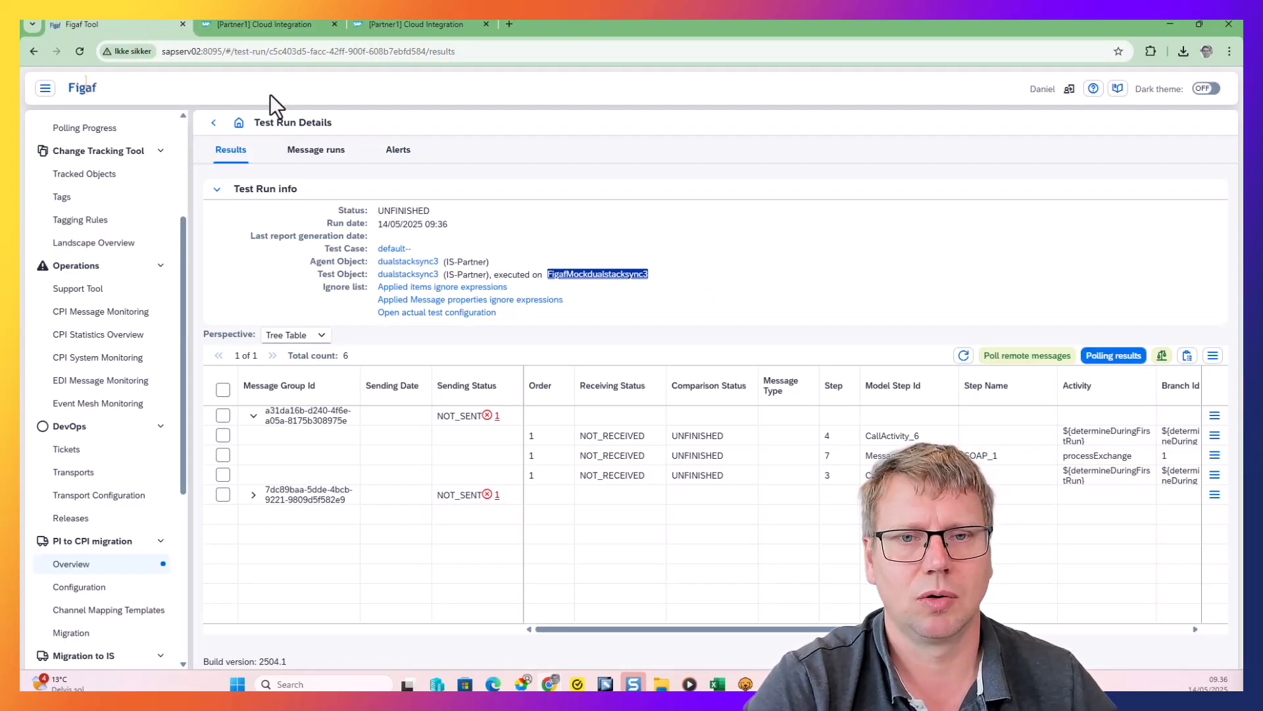
click(963, 357)
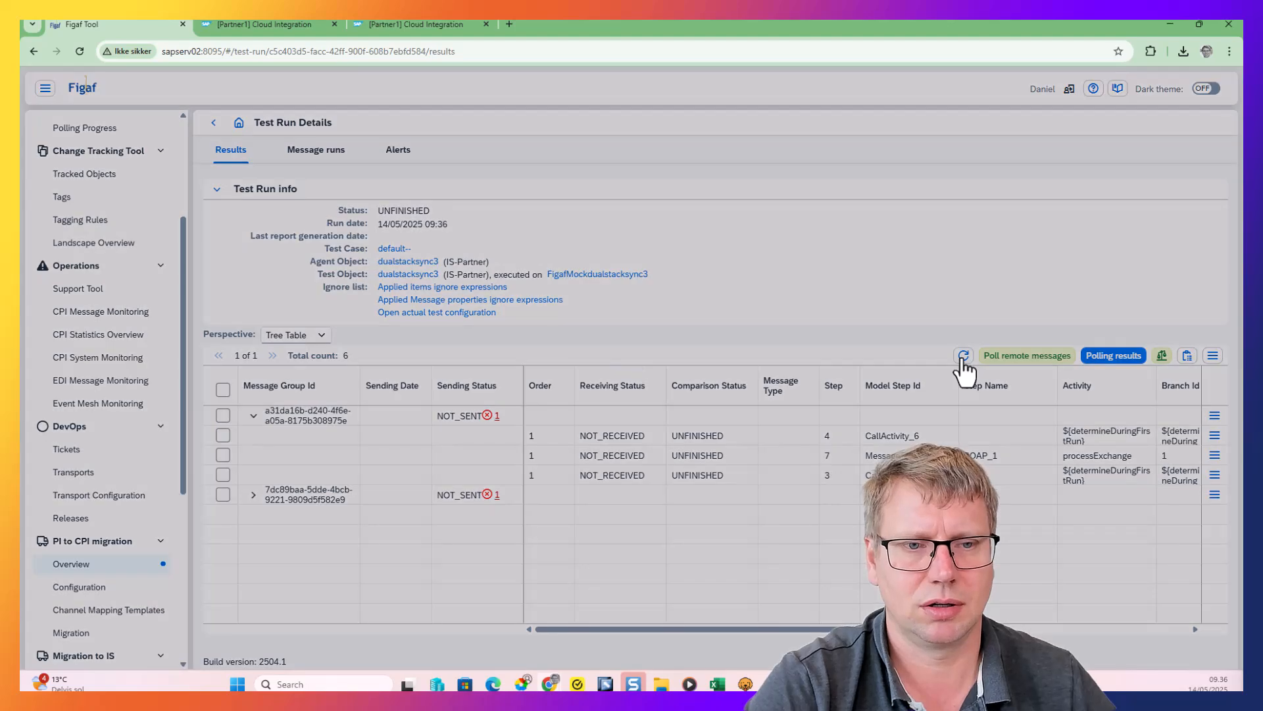
click(963, 357)
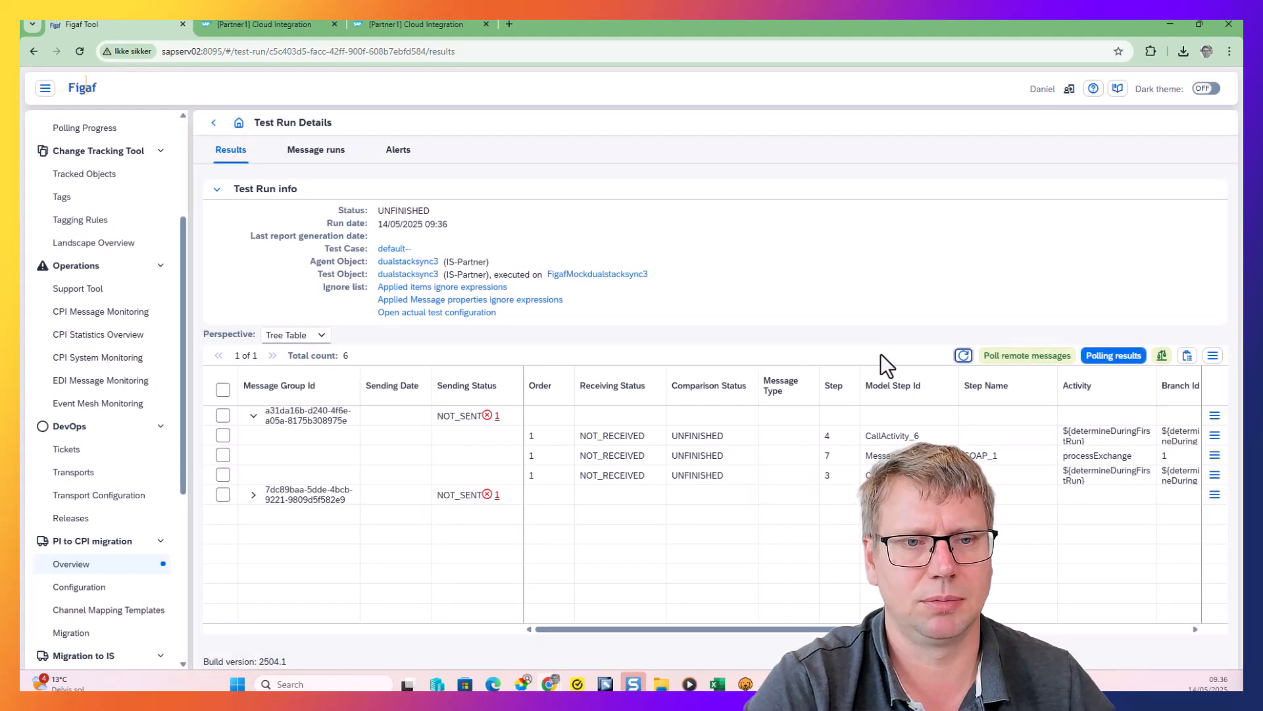
click(963, 355)
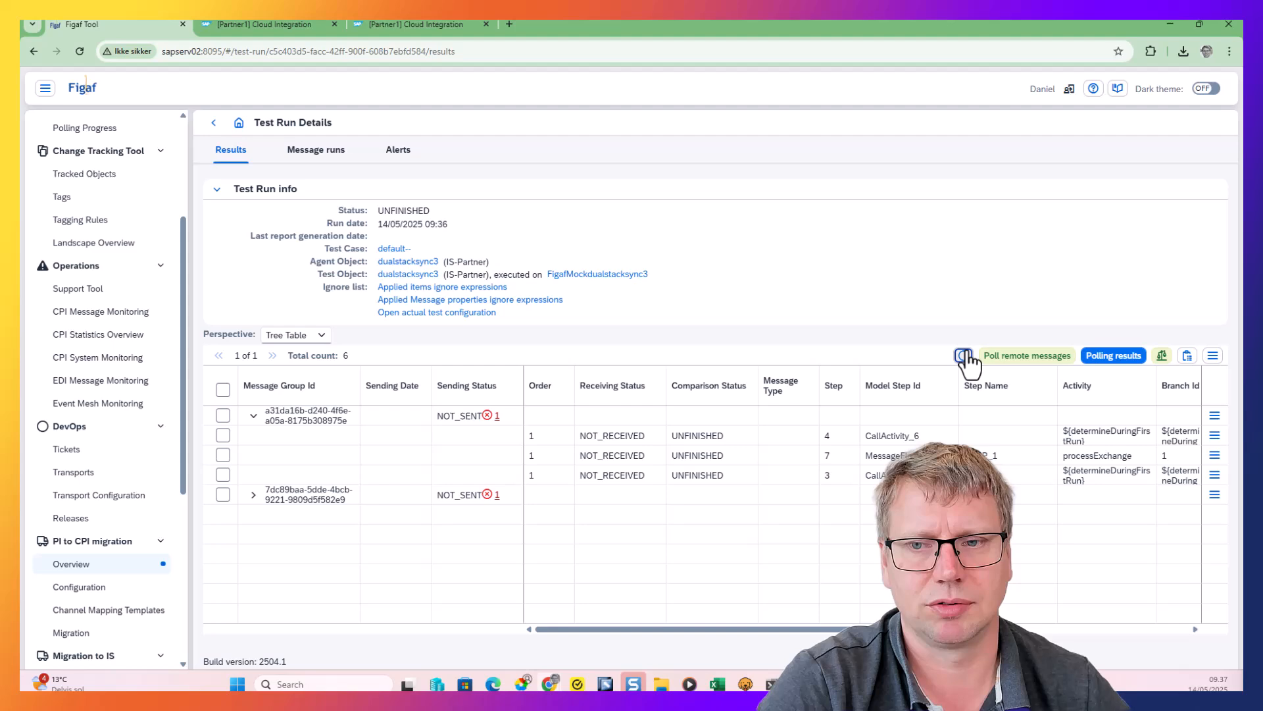
click(964, 356)
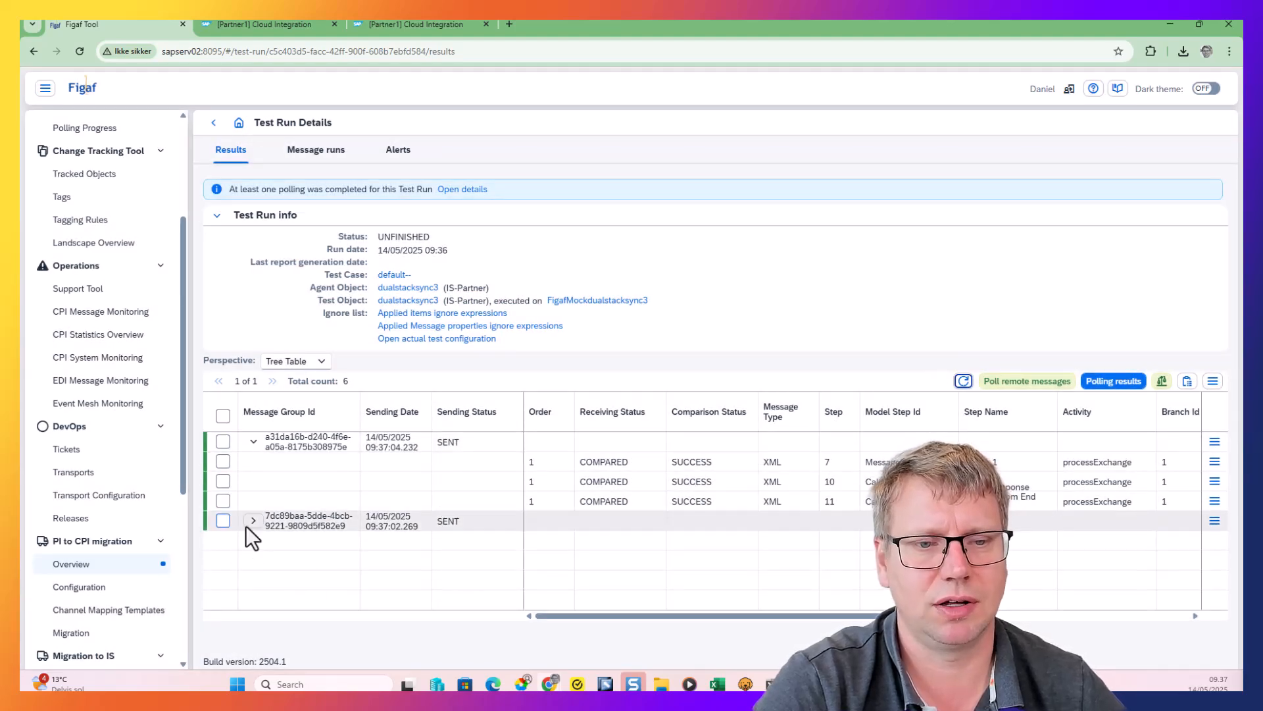
Expand the second message group and view the expected and actual message differences for step 7 of the first group
click(253, 521)
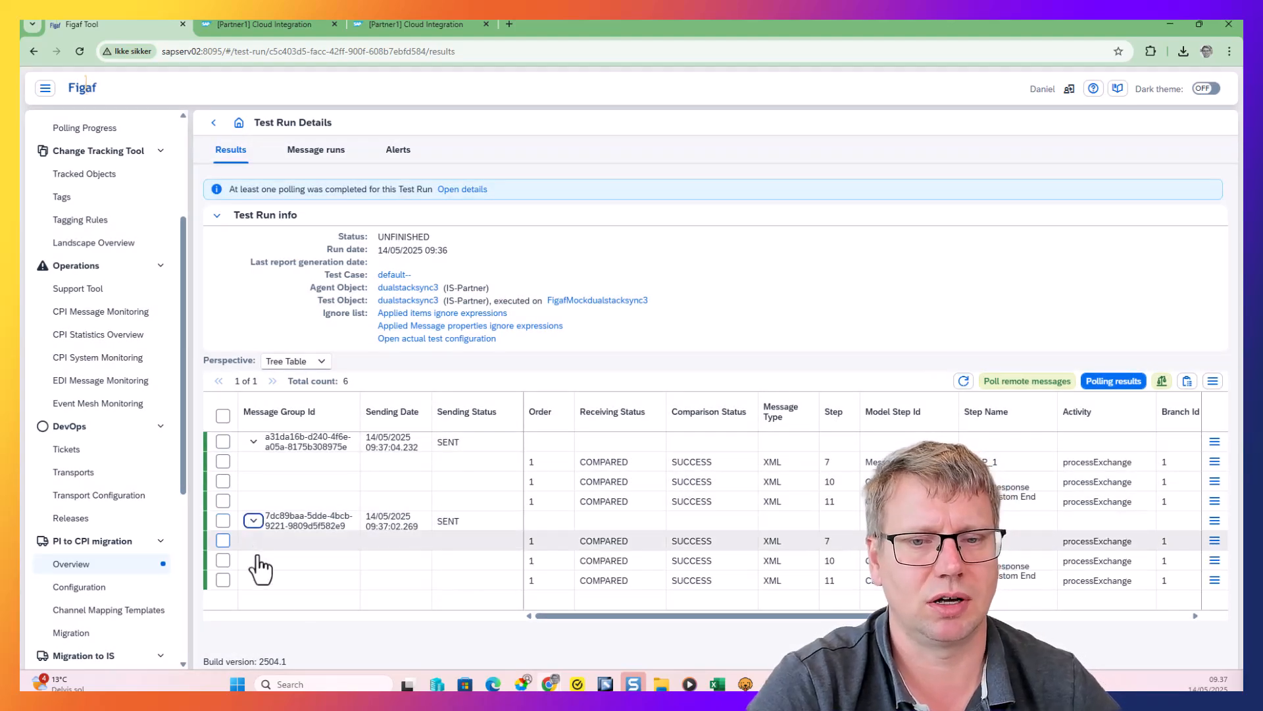
click(1214, 462)
click(1133, 485)
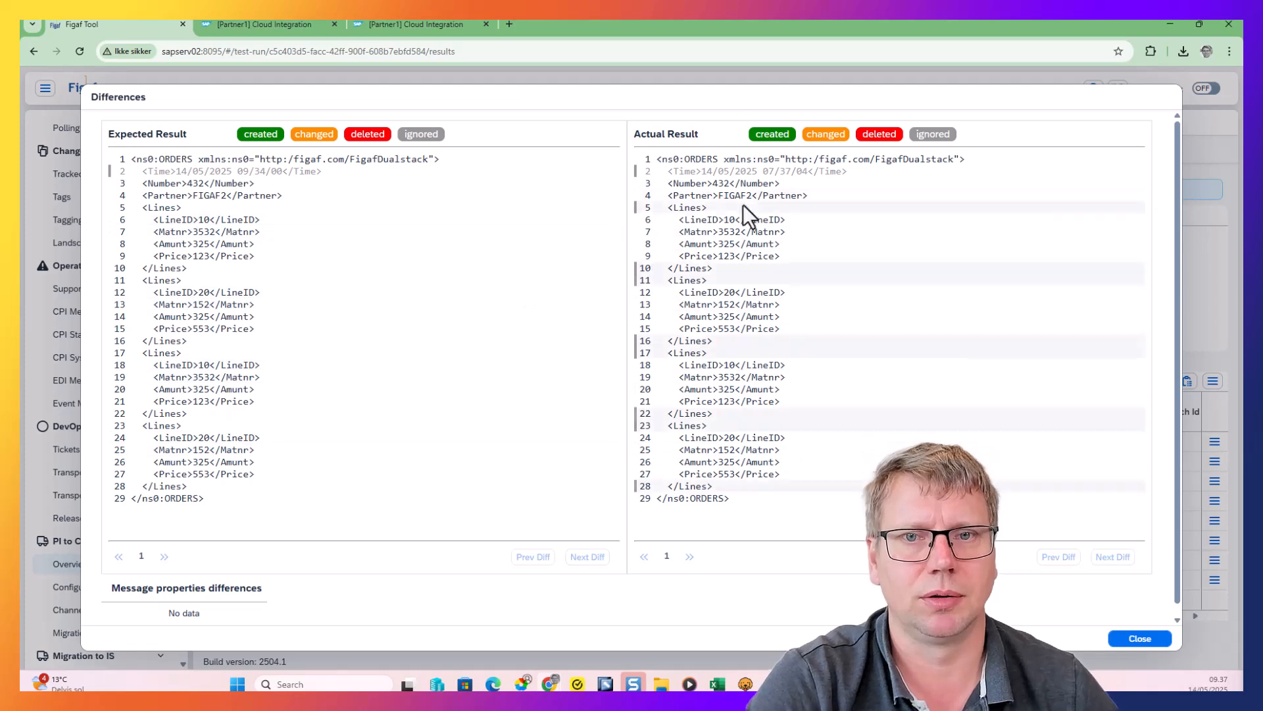
click(1141, 639)
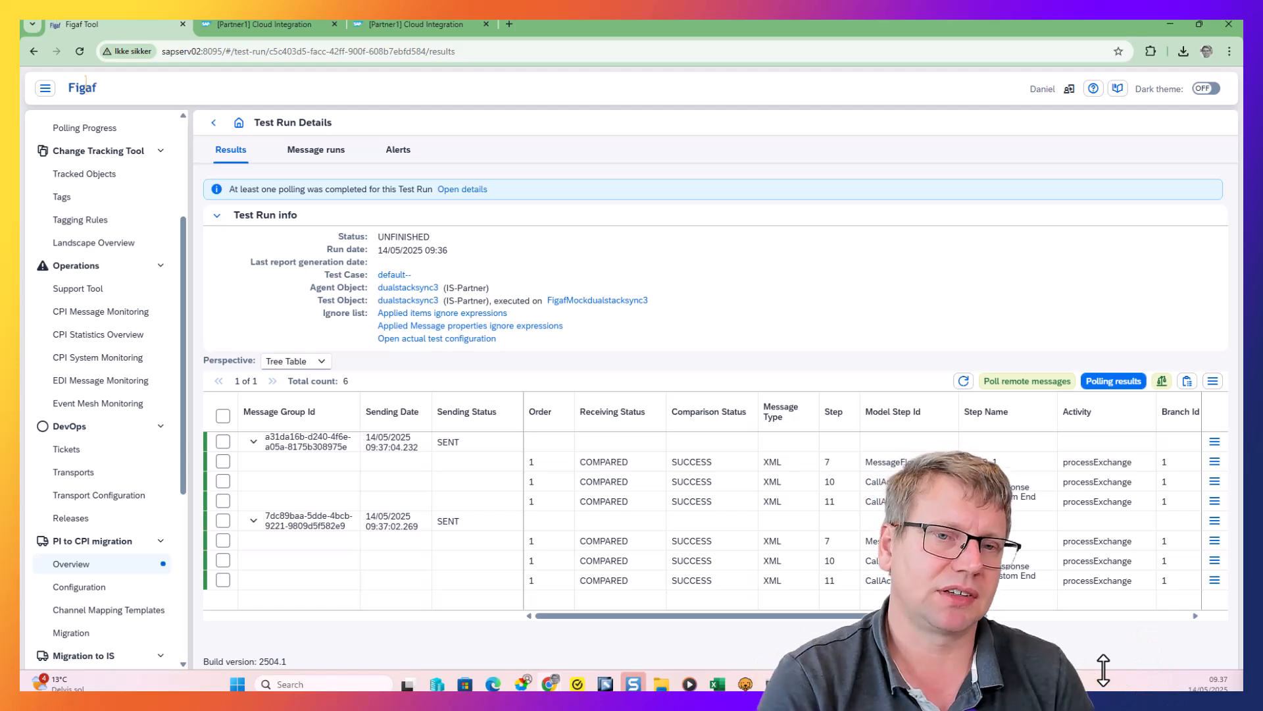
Set up an operation mapping migration under PI to CPI migration and select the Invoice3 operation mapping from agent D74
click(76, 565)
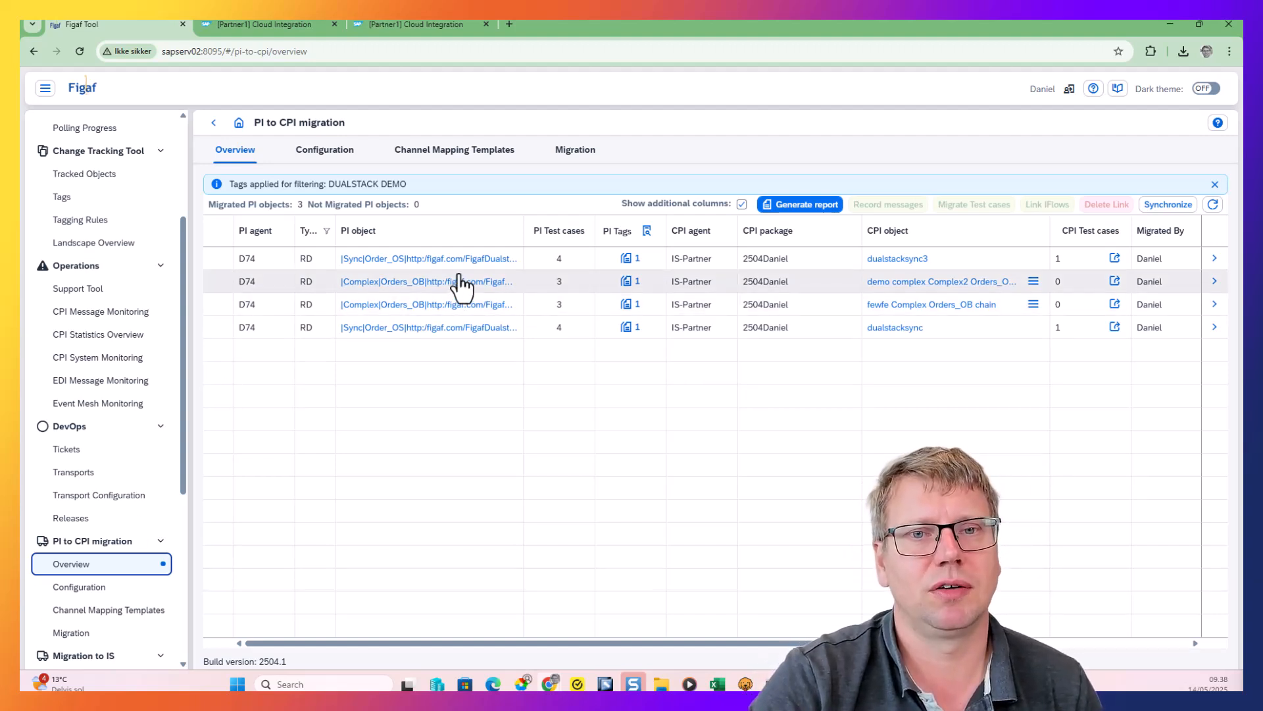
click(576, 167)
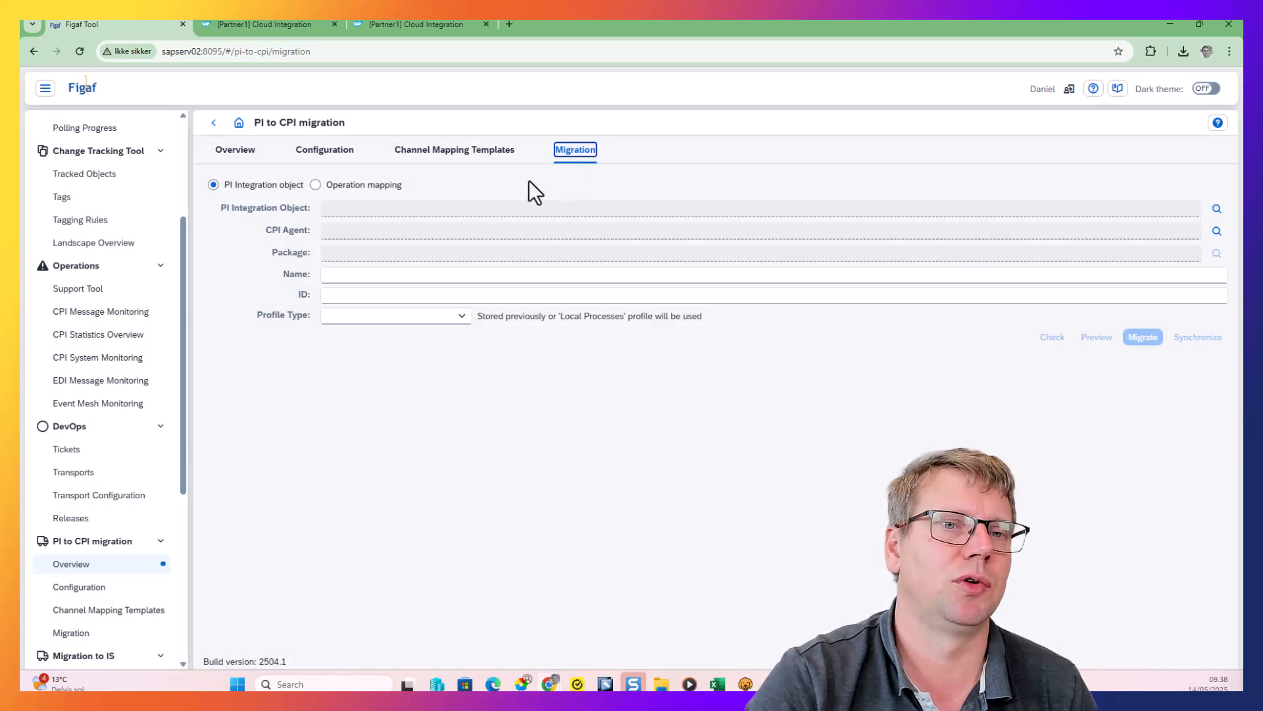
click(358, 189)
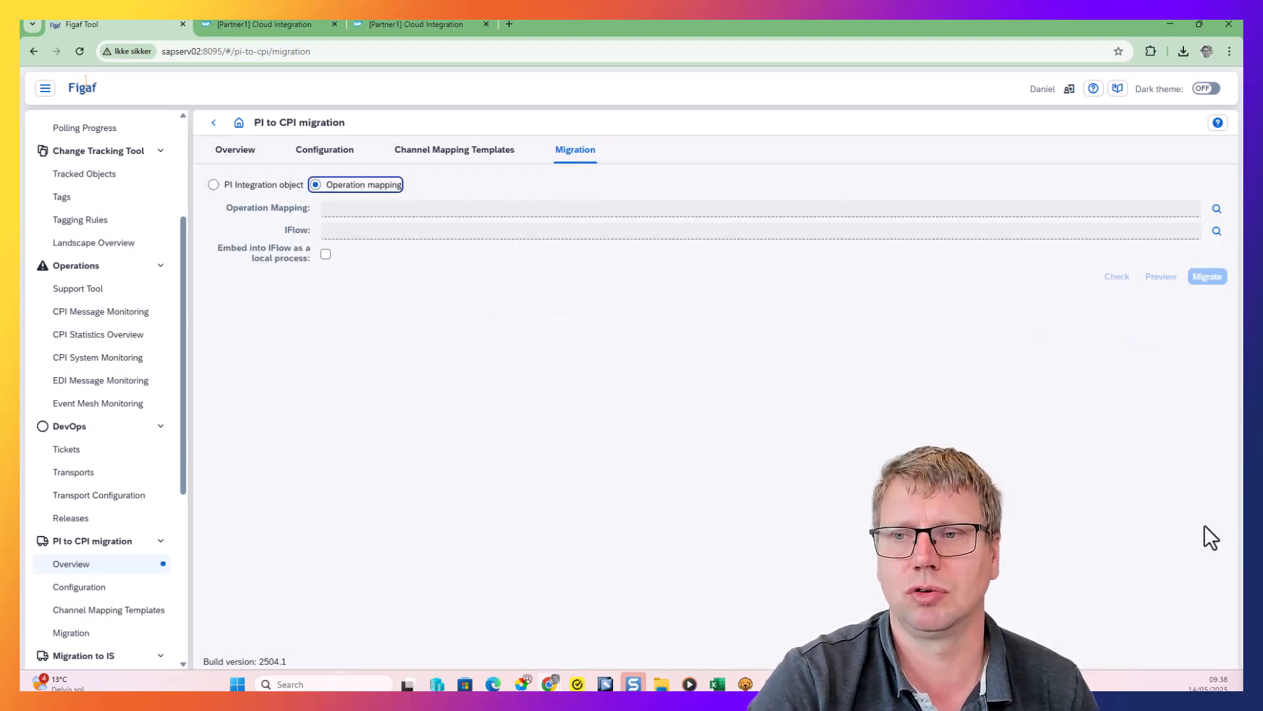
click(1216, 209)
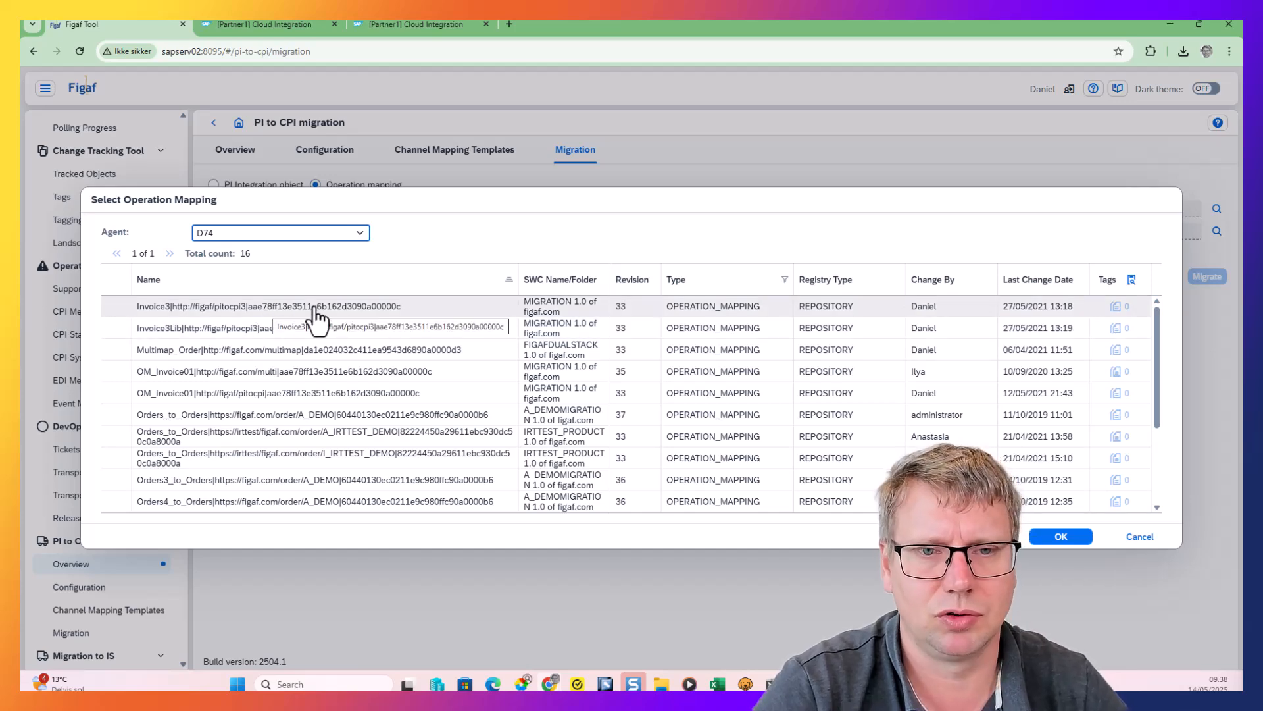
click(485, 312)
click(1066, 538)
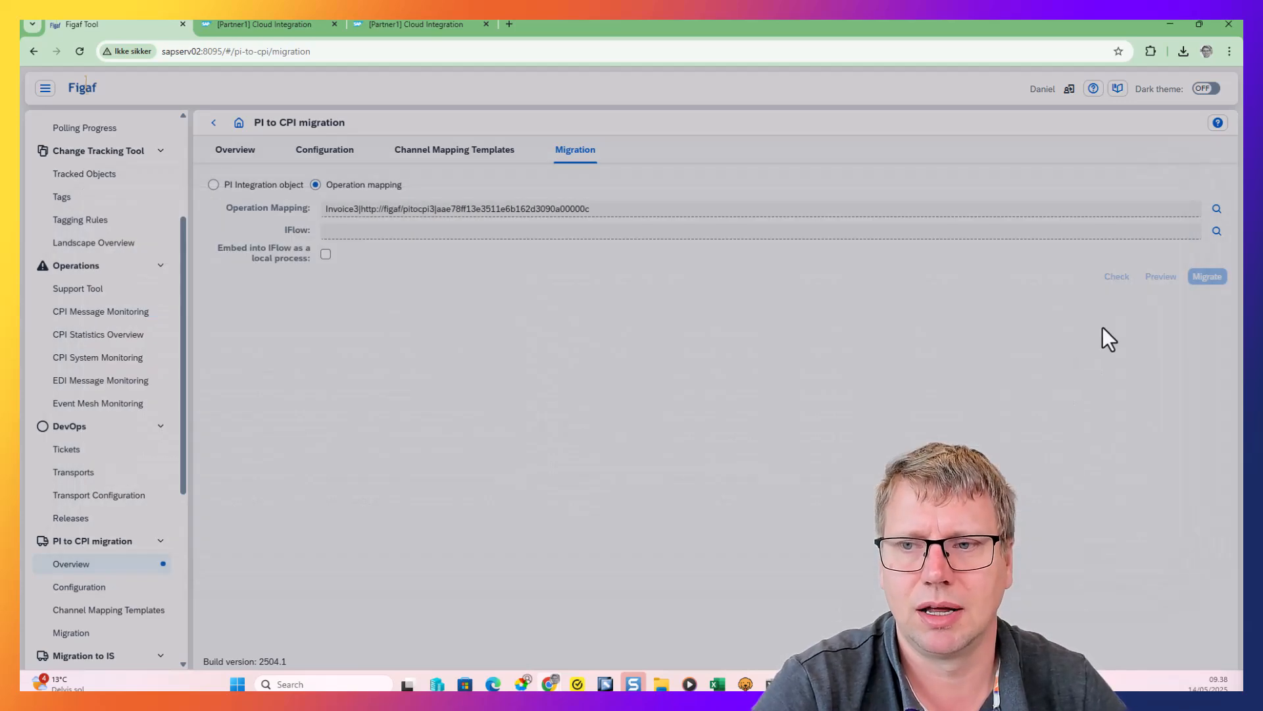
View the IS-Partner iFlows available as the migration target, cancel the selection and return to the PI to CPI migration overview
click(1217, 231)
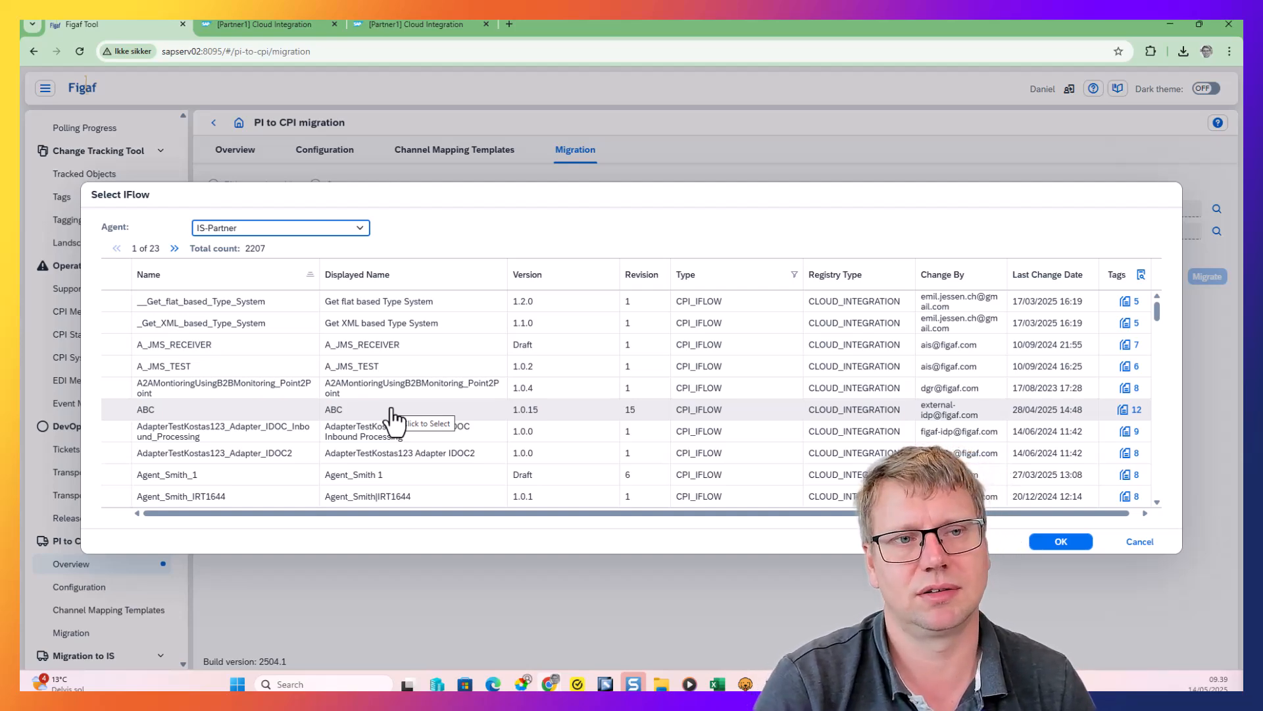
click(1139, 542)
click(224, 152)
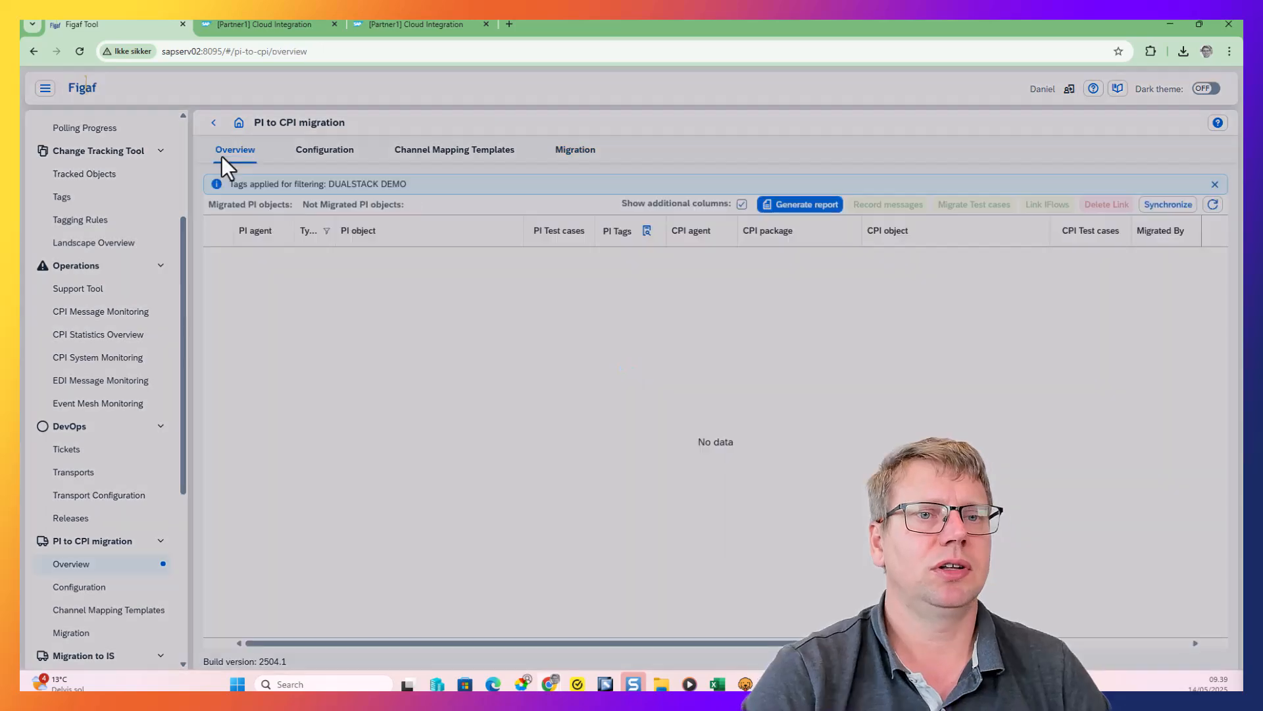